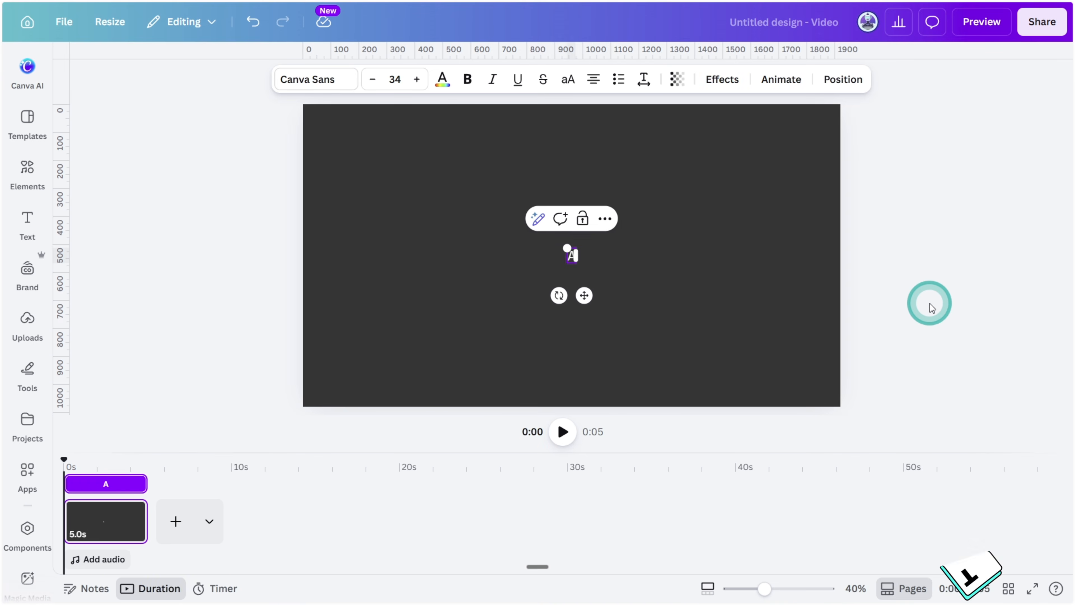
Add the text "About Store" to the page and set its font to Helvetica World
{"action": "type", "text": "About   Store"}
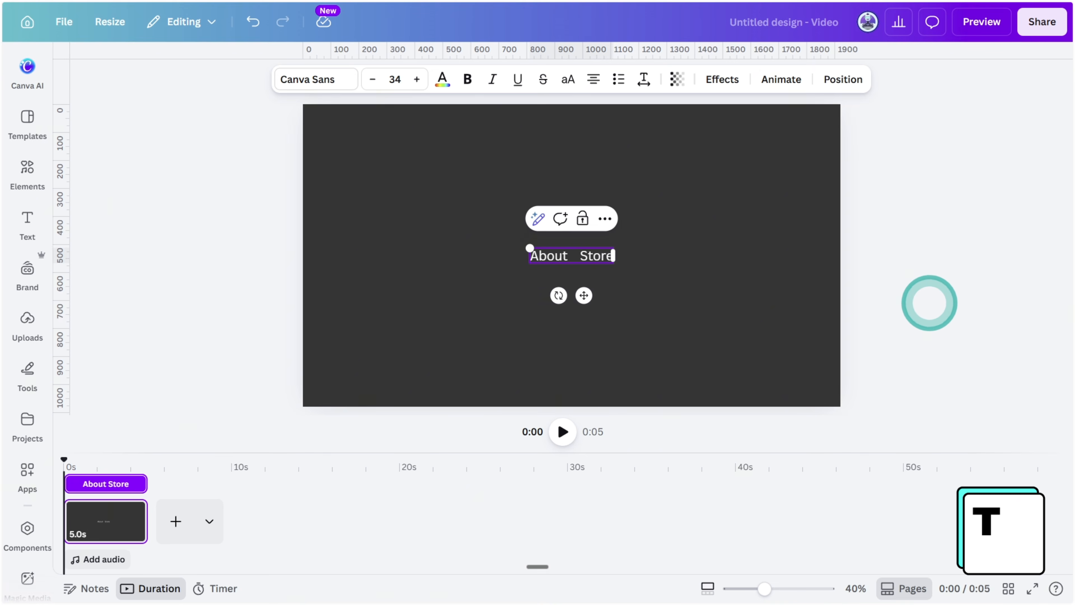
{"action": "left_click", "coordinate": [316, 80]}
{"action": "type", "text": "helv"}
{"action": "left_click", "coordinate": [125, 284]}
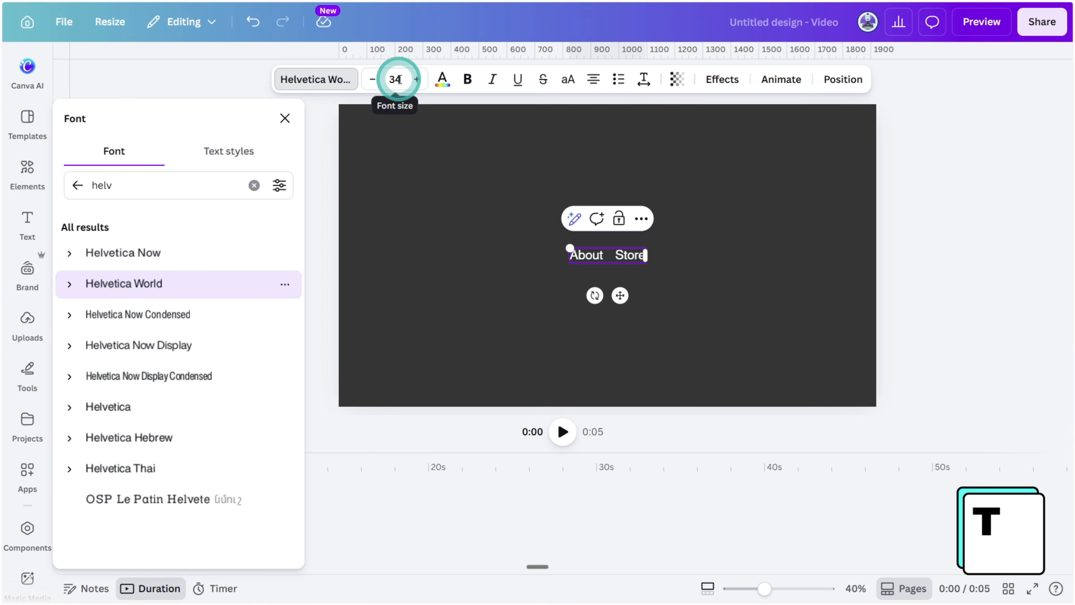
Place the About Store text small in the page's upper-left corner and a matching "Email Images" text in its upper-right corner
{"action": "left_click", "coordinate": [674, 209]}
{"action": "left_click_drag", "start_coordinate": [576, 260], "coordinate": [375, 136]}
{"action": "left_click_drag", "start_coordinate": [409, 119], "coordinate": [806, 164]}
{"action": "left_click", "coordinate": [774, 255]}
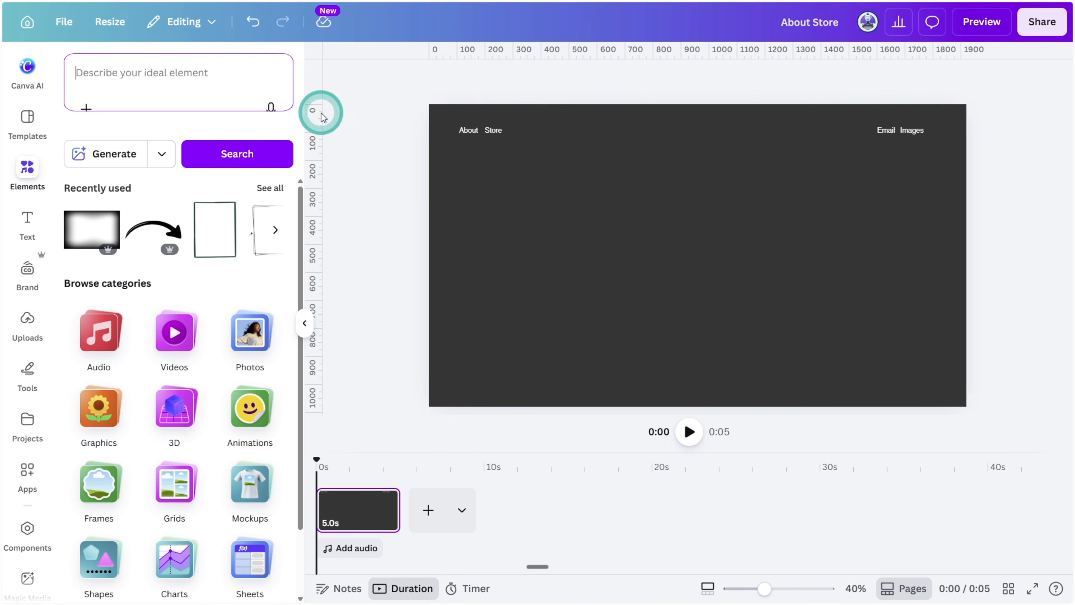
Find a bordered circle frame by searching elements for "circle frame" and place it small beside the Email Images text
{"action": "type", "text": "circle frame"}
{"action": "key", "text": "Return"}
{"action": "left_click", "coordinate": [274, 499]}
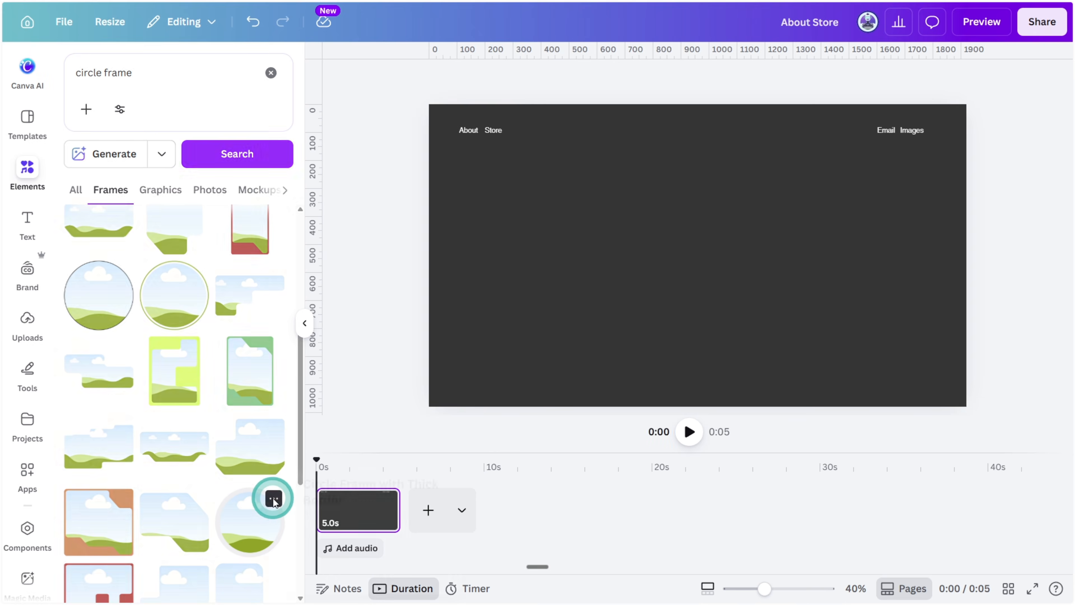
{"action": "left_click", "coordinate": [264, 518]}
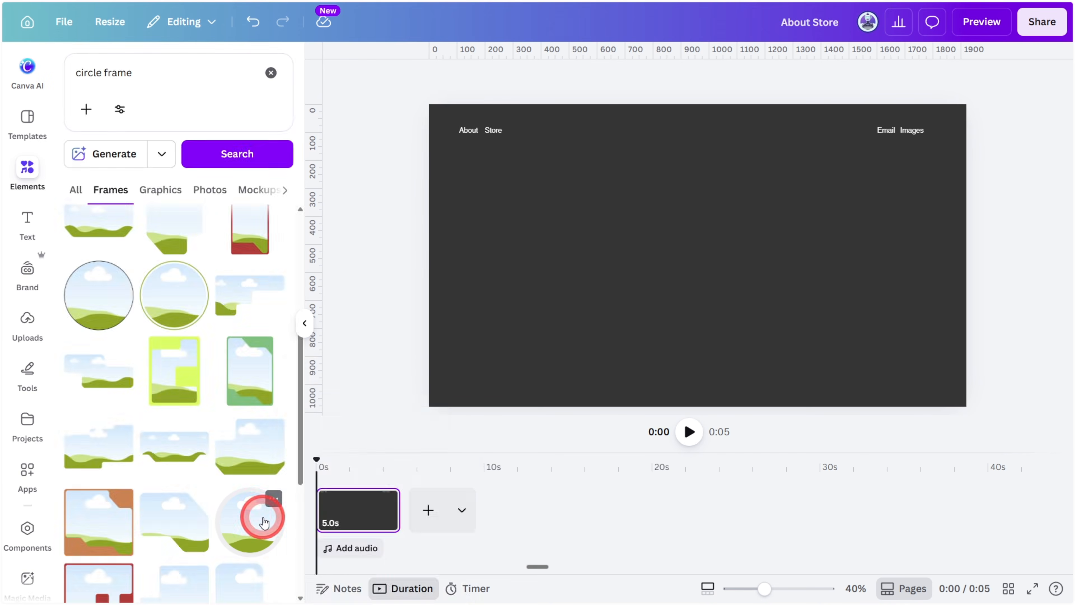
{"action": "left_click_drag", "start_coordinate": [624, 329], "coordinate": [989, 164]}
Change the circle frame's border colour to white
{"action": "scroll", "coordinate": [961, 160], "scroll_direction": "up", "scroll_amount": 5}
{"action": "scroll", "coordinate": [963, 169], "scroll_direction": "up", "scroll_amount": 2}
{"action": "left_click", "coordinate": [563, 78]}
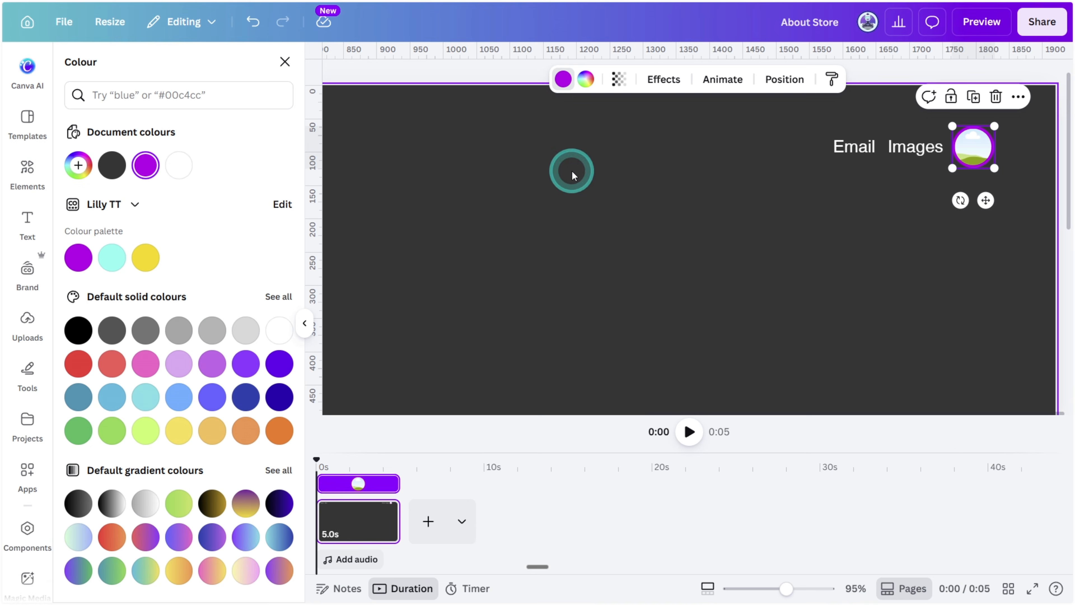
{"action": "left_click", "coordinate": [1060, 202]}
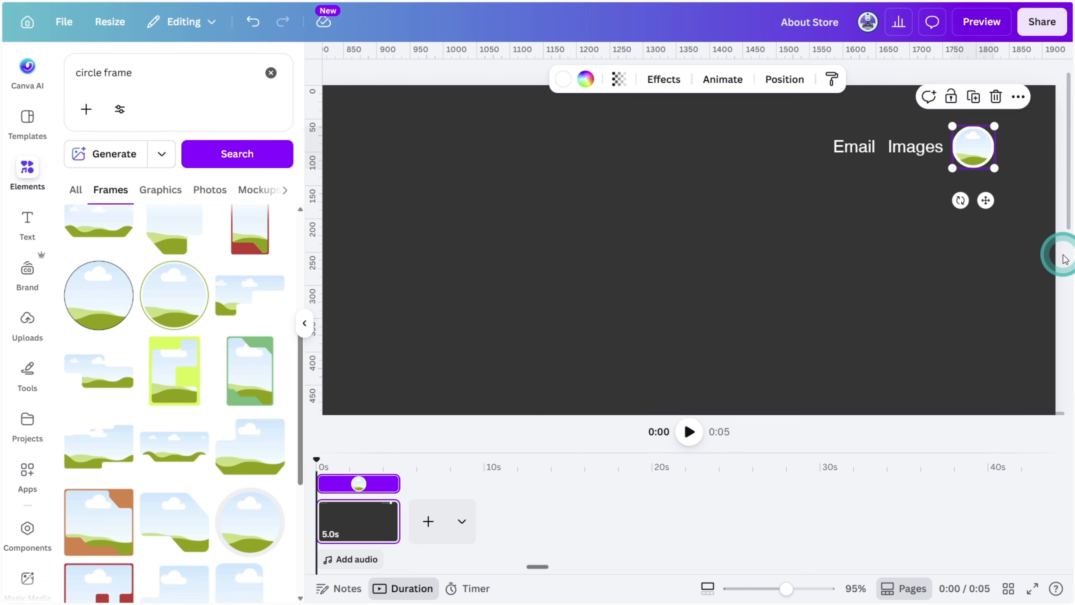
Search graphics for "USER PROFILE" and fill the circle frame with the light grey bearded avatar
{"action": "left_click", "coordinate": [226, 92]}
{"action": "type", "text": "USER PROFILE"}
{"action": "key", "text": "Return"}
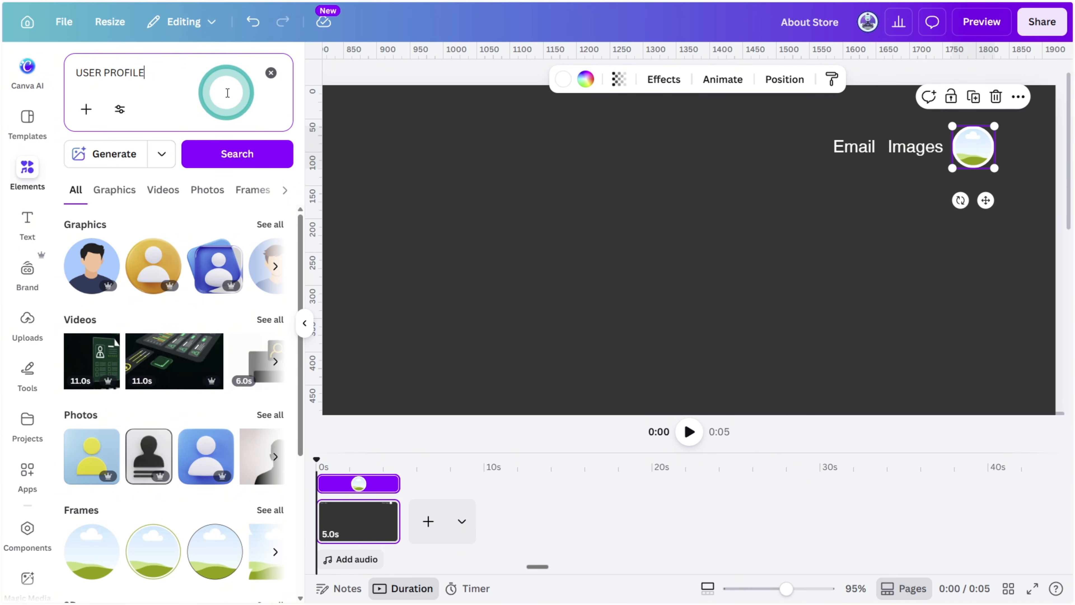
{"action": "left_click", "coordinate": [266, 228]}
{"action": "scroll", "coordinate": [254, 225], "scroll_direction": "down", "scroll_amount": 8}
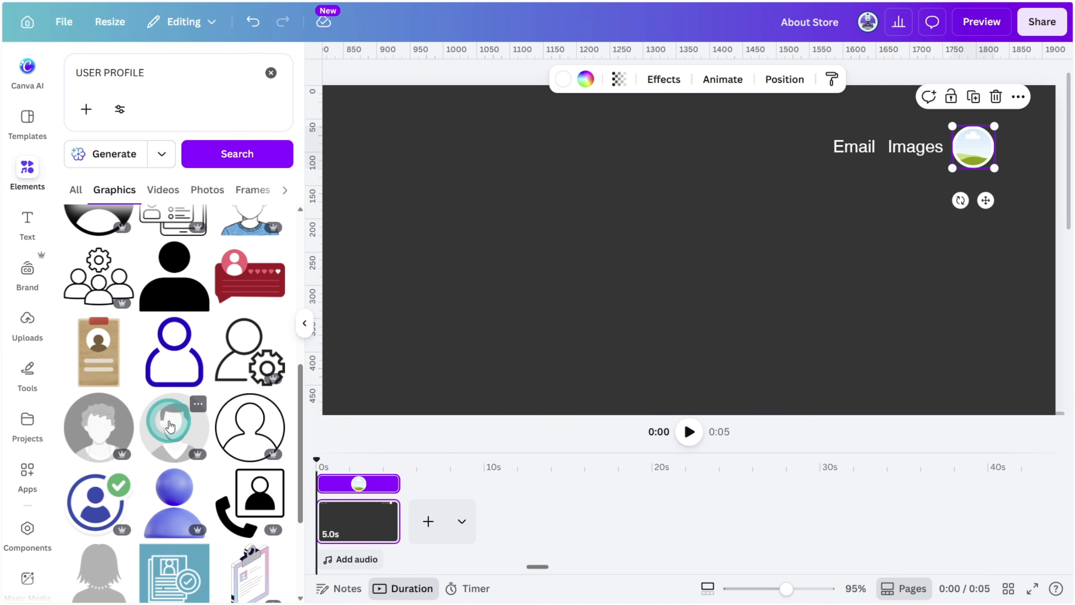
{"action": "left_click_drag", "start_coordinate": [171, 421], "coordinate": [972, 157]}
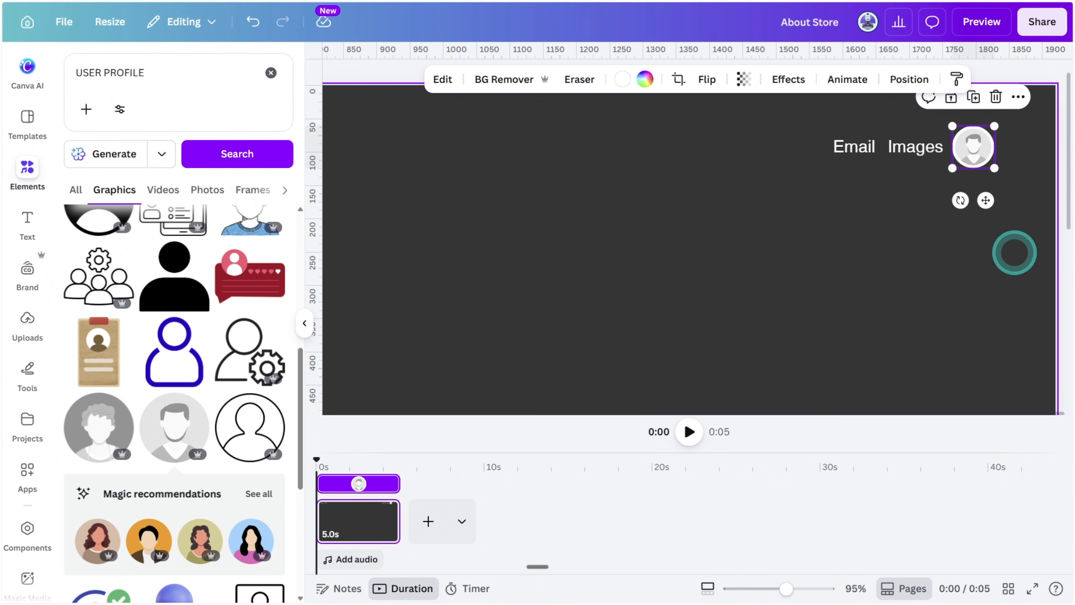
Add the text "Search", enlarge it to about font size 107, and centre it in the upper part of the page
{"action": "type", "text": "tSearc"}
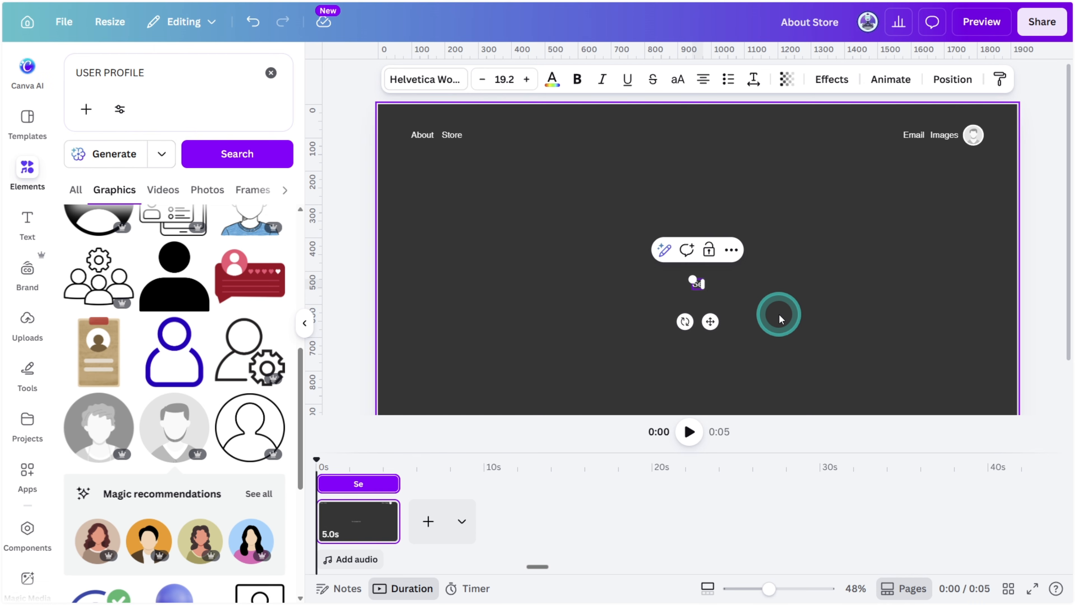
{"action": "type", "text": "h"}
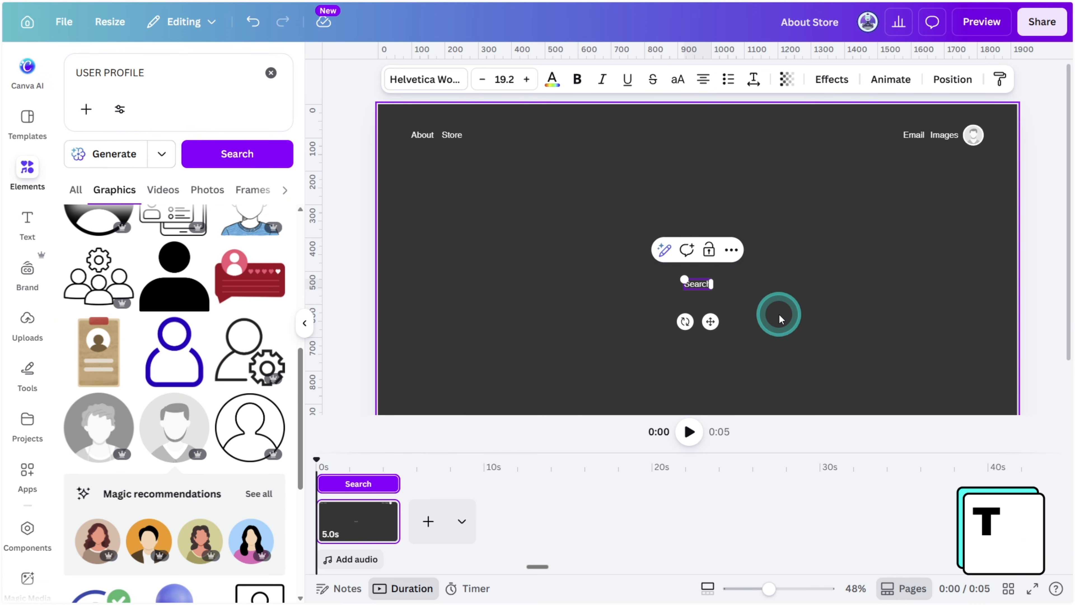
{"action": "left_click", "coordinate": [688, 283]}
{"action": "left_click_drag", "start_coordinate": [684, 281], "coordinate": [615, 278]}
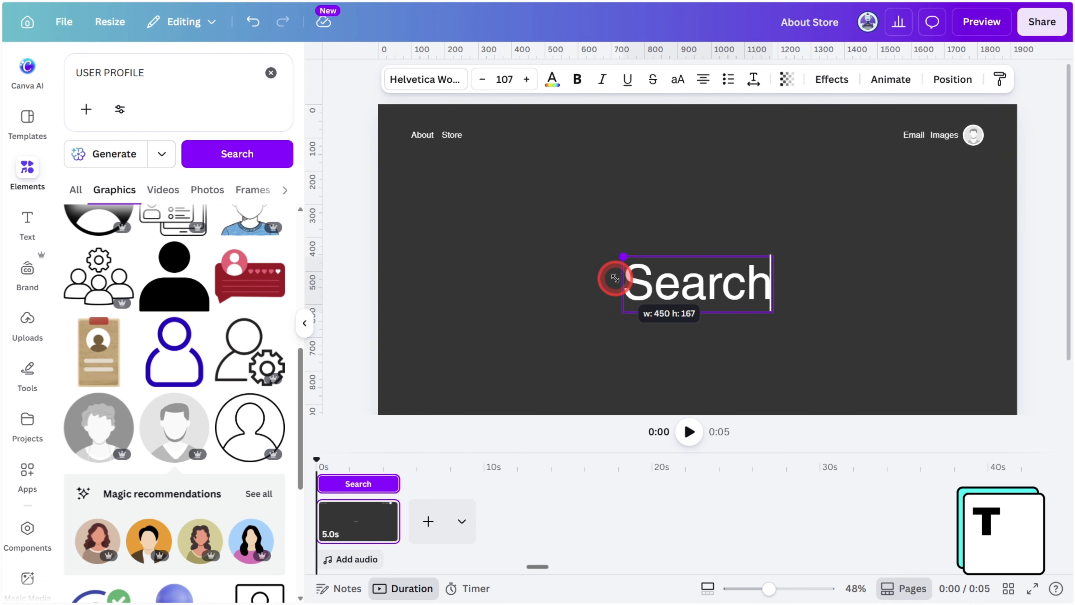
{"action": "left_click", "coordinate": [824, 297]}
{"action": "left_click_drag", "start_coordinate": [742, 293], "coordinate": [742, 210]}
Set the Search heading's font to Times New Roman
{"action": "left_click", "coordinate": [425, 79]}
{"action": "left_click", "coordinate": [216, 129]}
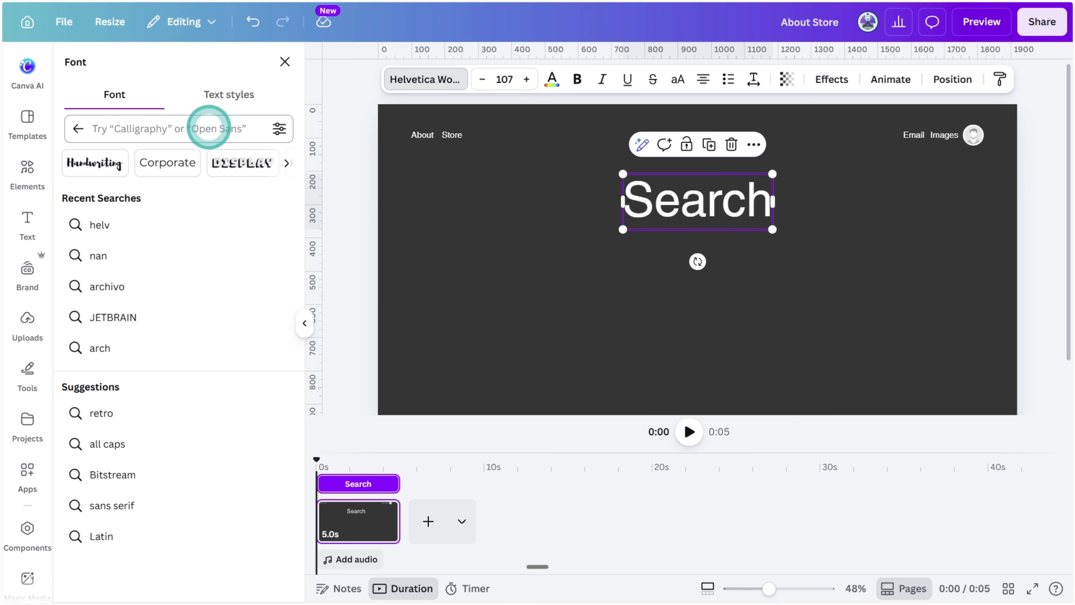
{"action": "type", "text": "times"}
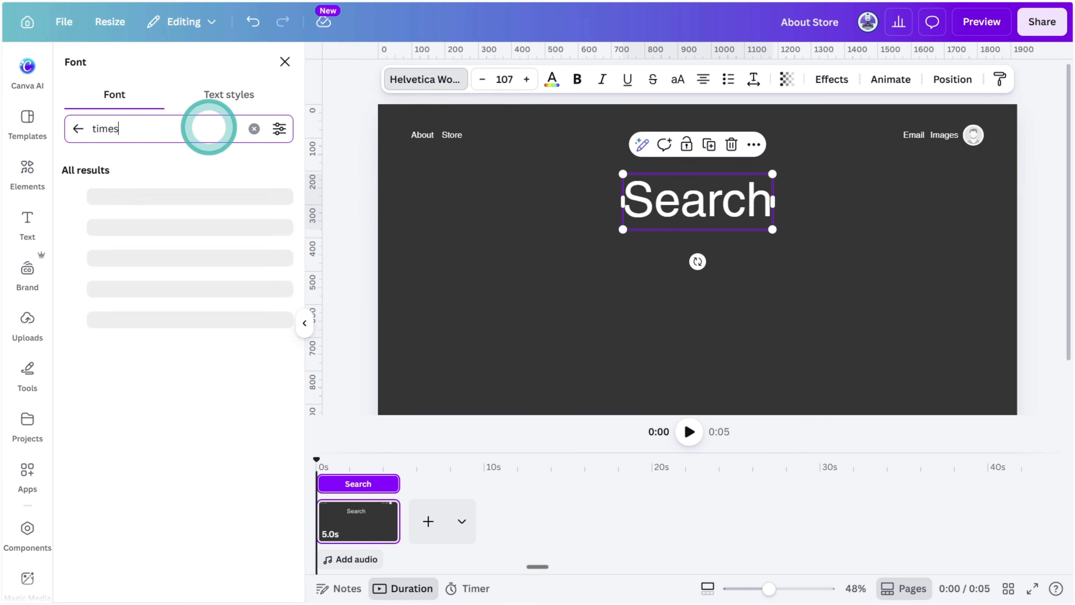
{"action": "left_click", "coordinate": [238, 194]}
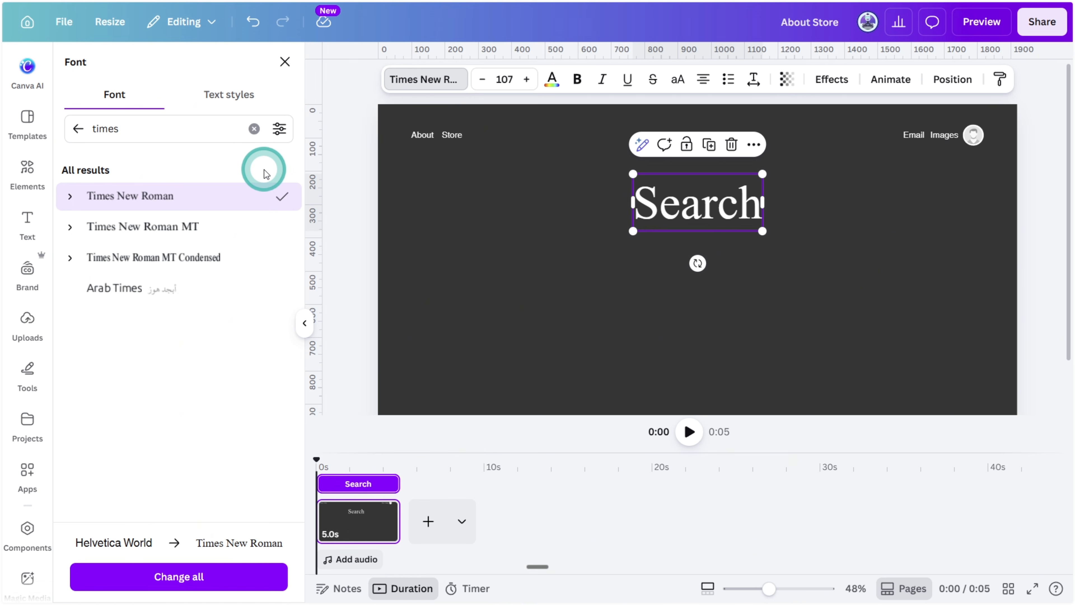
Apply the Neon text effect to the white Search heading
{"action": "left_click", "coordinate": [552, 79]}
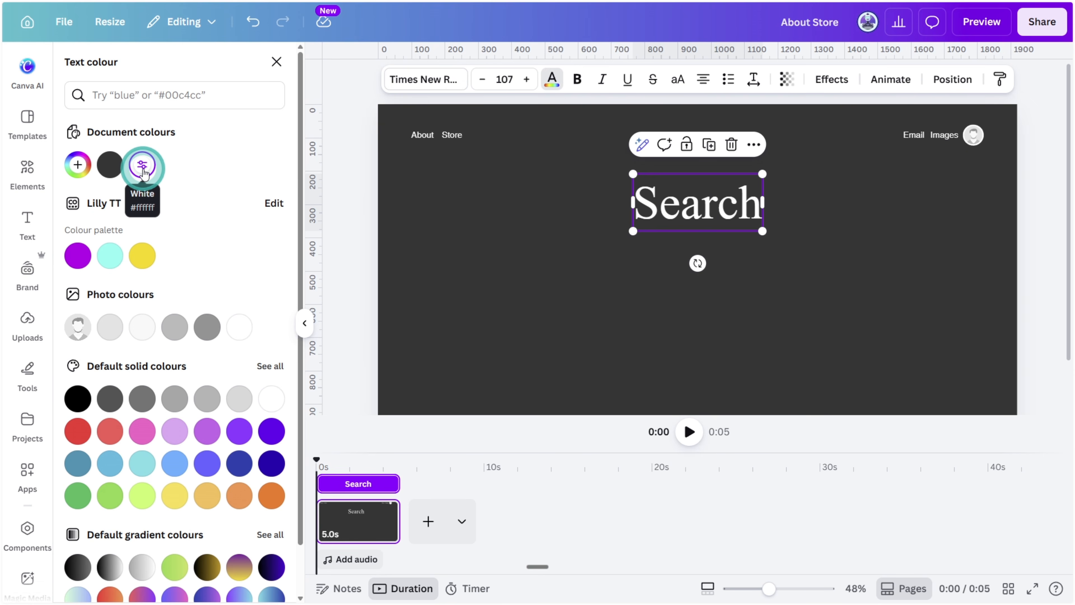
{"action": "left_click", "coordinate": [830, 79]}
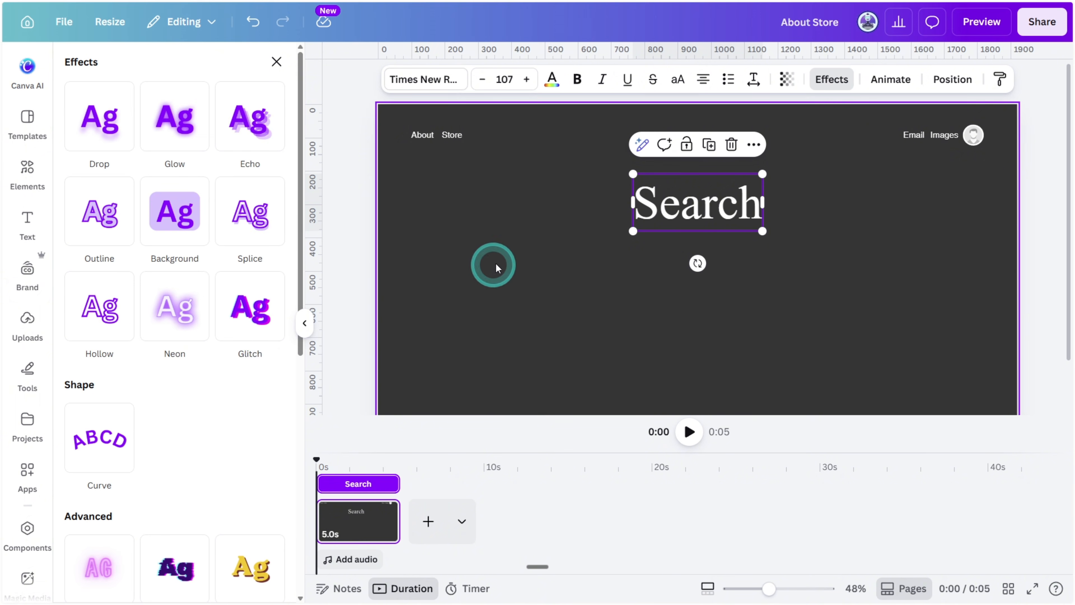
{"action": "left_click", "coordinate": [176, 315]}
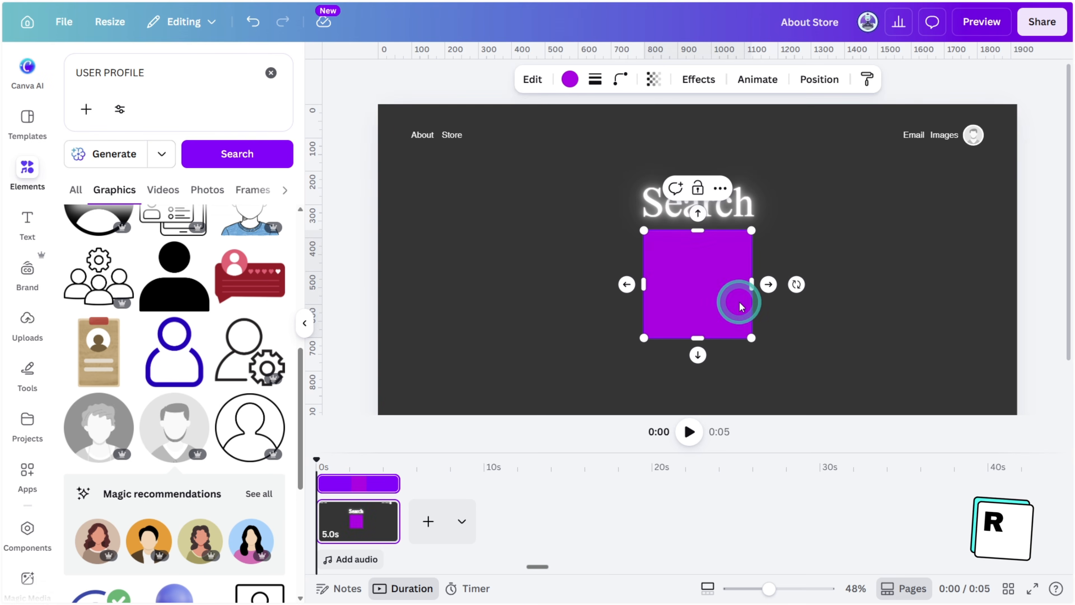
Add a square with a solid outline of stroke weight 4 and corner rounding of 100
{"action": "left_click", "coordinate": [595, 79]}
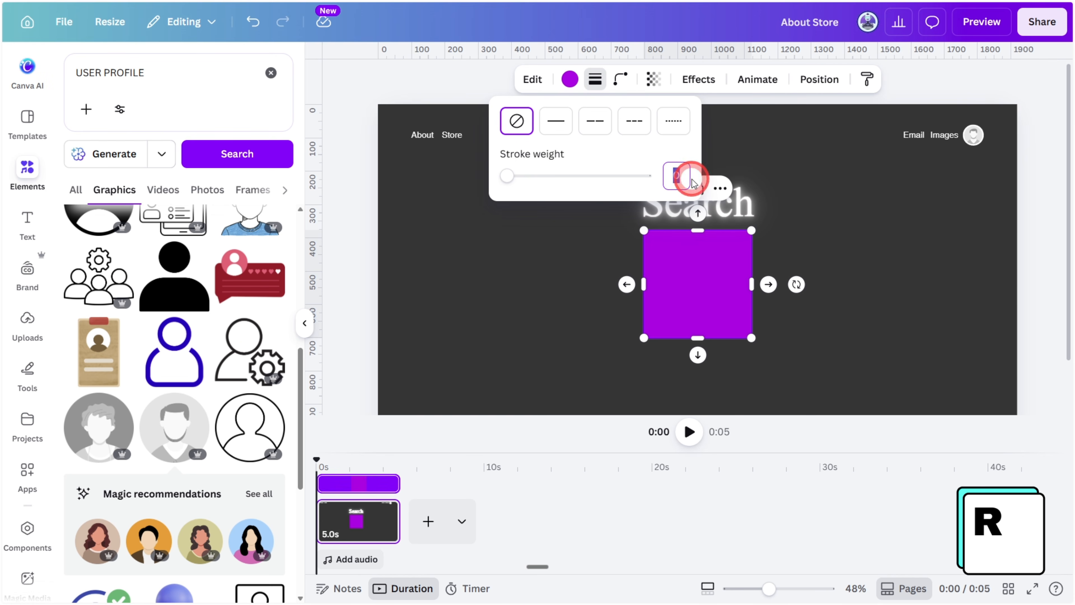
{"action": "key", "text": "Return"}
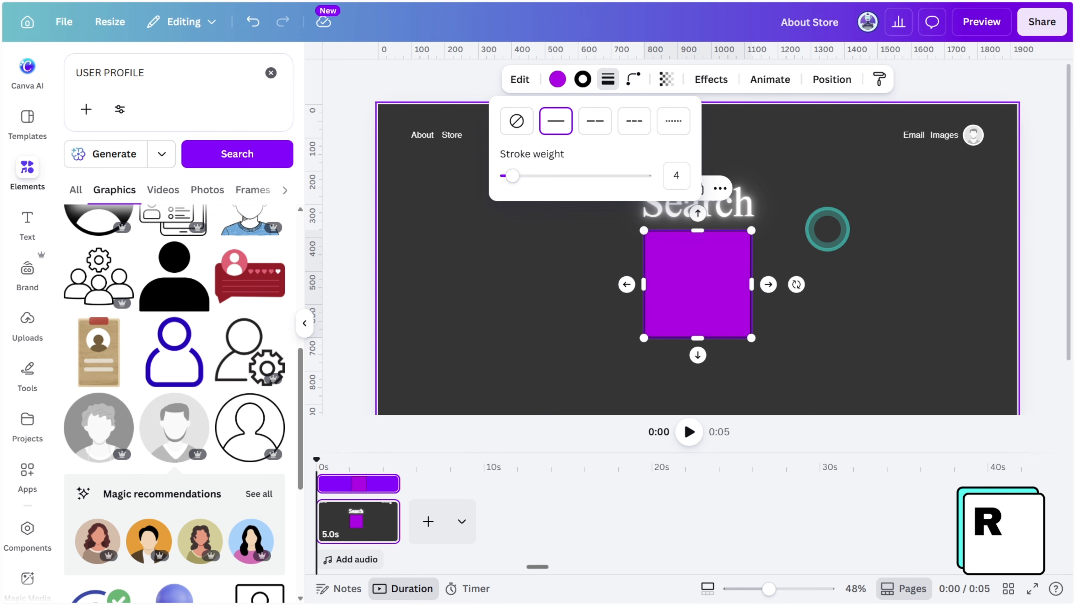
{"action": "left_click", "coordinate": [633, 79]}
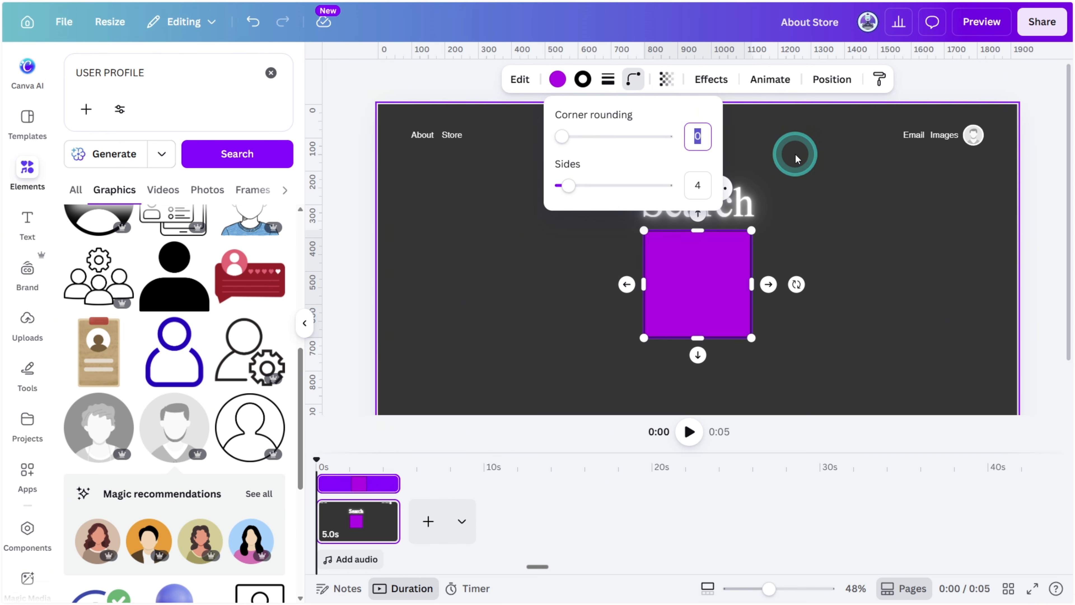
{"action": "type", "text": "100"}
{"action": "key", "text": "Return"}
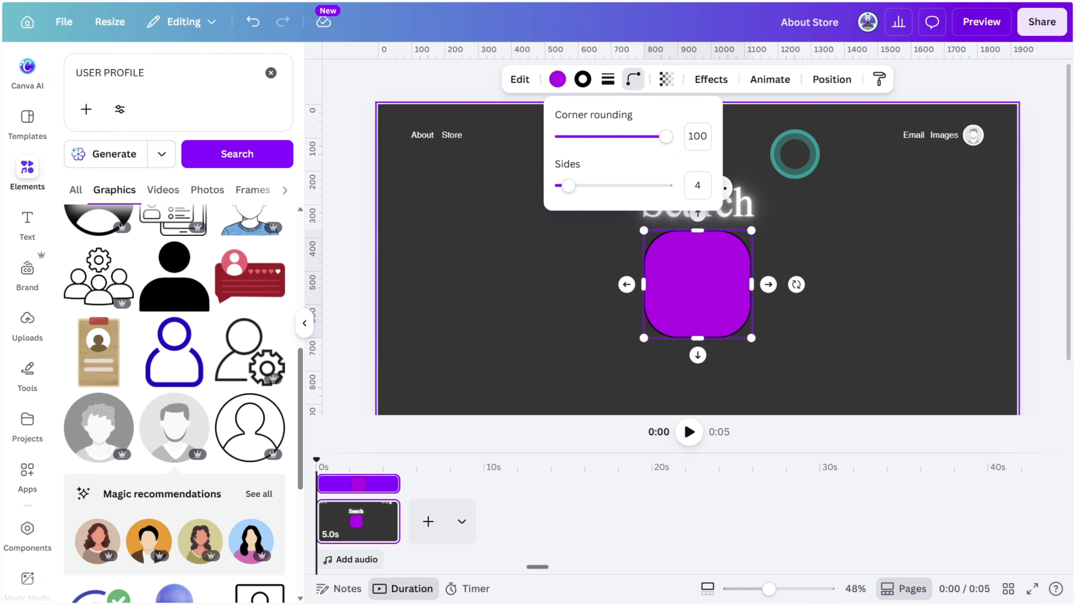
Fill the rounded square with dark grey #353434 and make its outline white
{"action": "left_click", "coordinate": [557, 79]}
{"action": "left_click", "coordinate": [174, 165]}
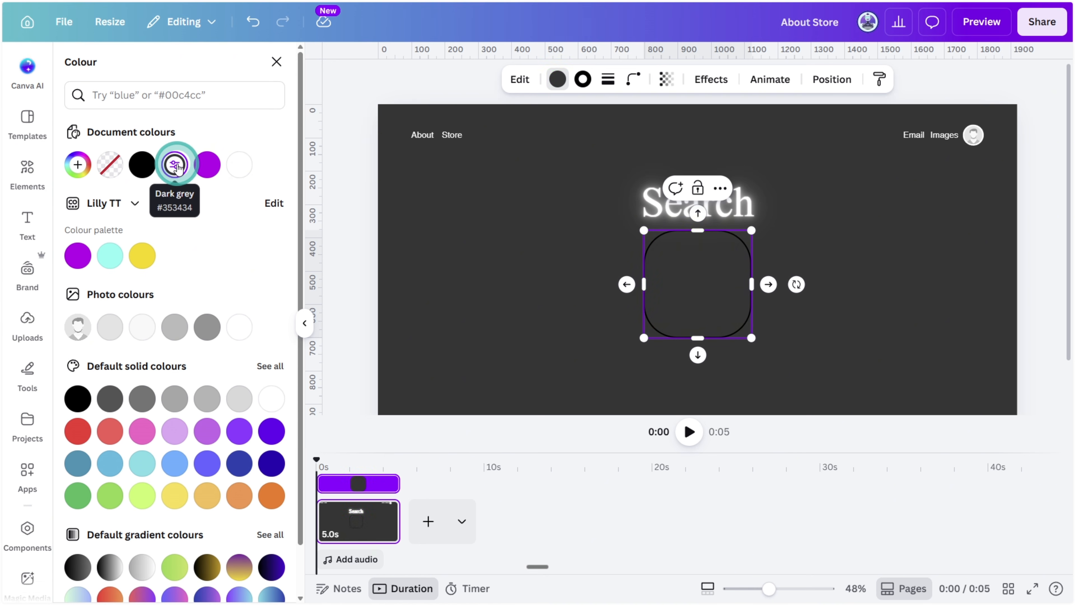
{"action": "left_click", "coordinate": [581, 85]}
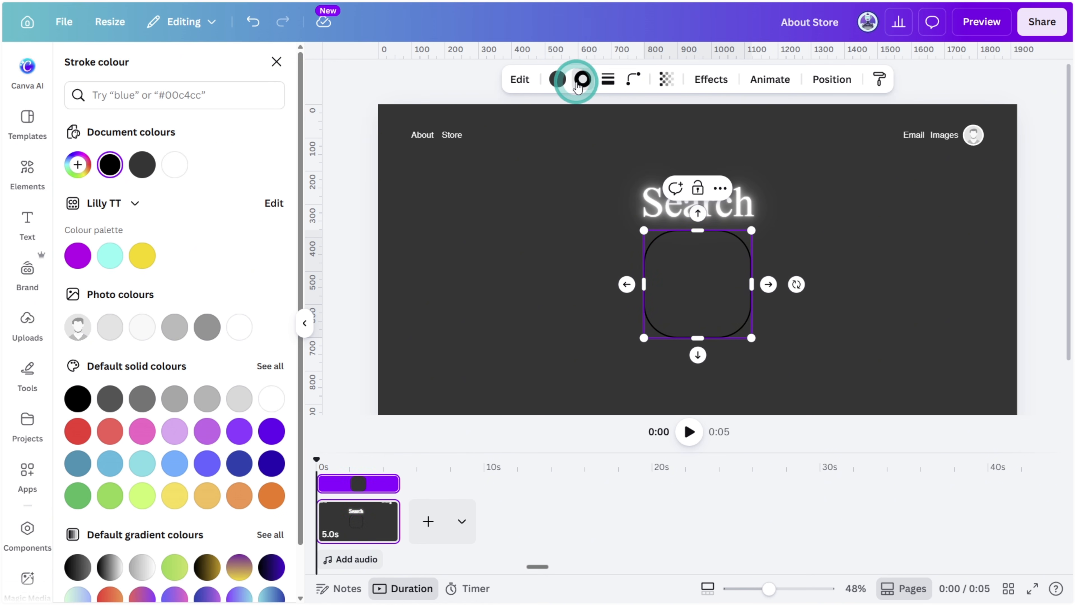
{"action": "left_click", "coordinate": [175, 164]}
Stretch the rounded square sideways and flatten it into a wide, thin search bar below the Search heading
{"action": "left_click_drag", "start_coordinate": [751, 284], "coordinate": [821, 284]}
{"action": "left_click_drag", "start_coordinate": [698, 338], "coordinate": [697, 298]}
{"action": "left_click", "coordinate": [932, 335]}
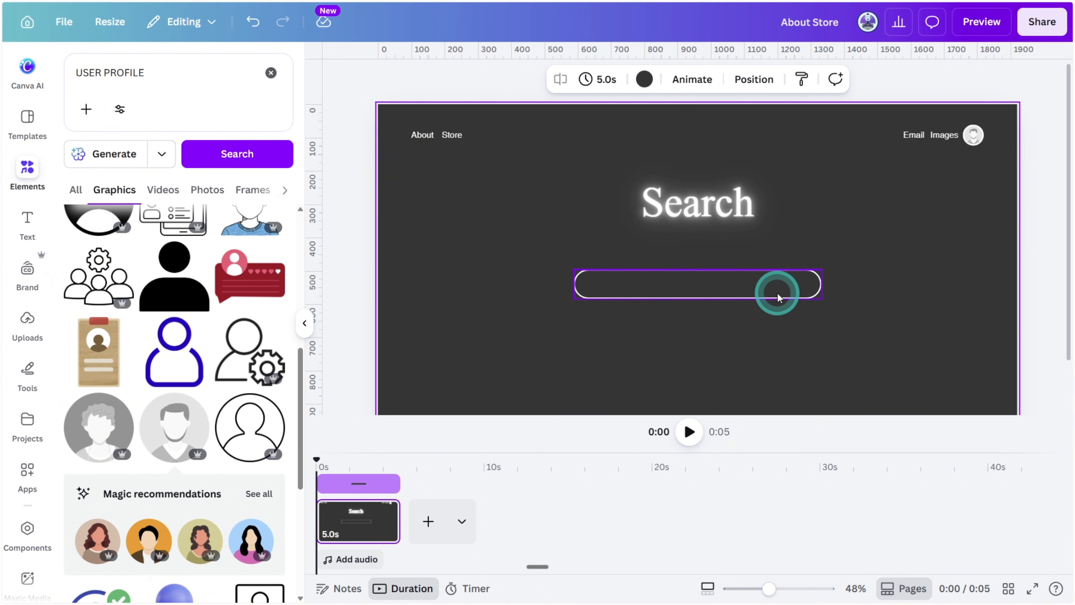
Search graphics for "Search icon" and place a small white magnifying glass inside the search bar's right end
{"action": "type", "text": "Search icon"}
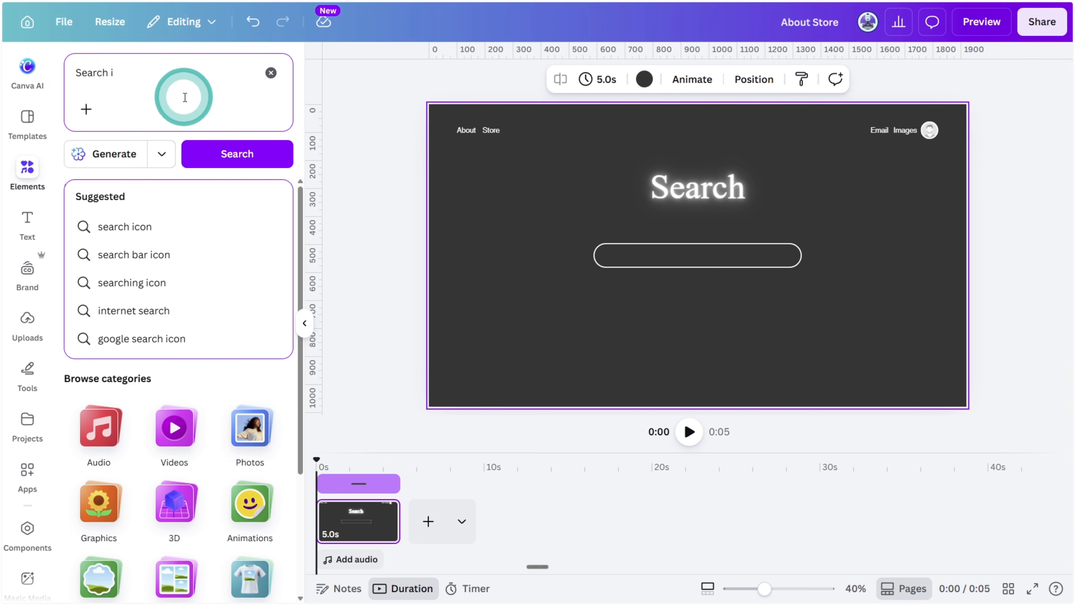
{"action": "key", "text": "Return"}
{"action": "left_click", "coordinate": [247, 269]}
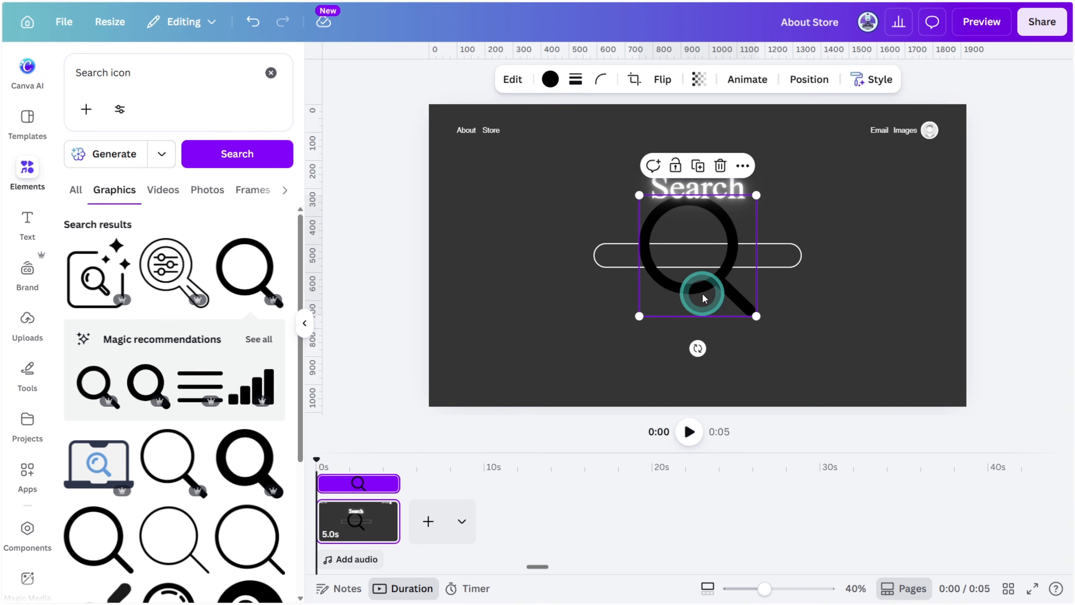
{"action": "left_click_drag", "start_coordinate": [756, 316], "coordinate": [784, 258]}
Add the text "Why does the war in Iran matter globally?" and apply the Neon effect at about 64 intensity
{"action": "type", "text": "Why does the war in"}
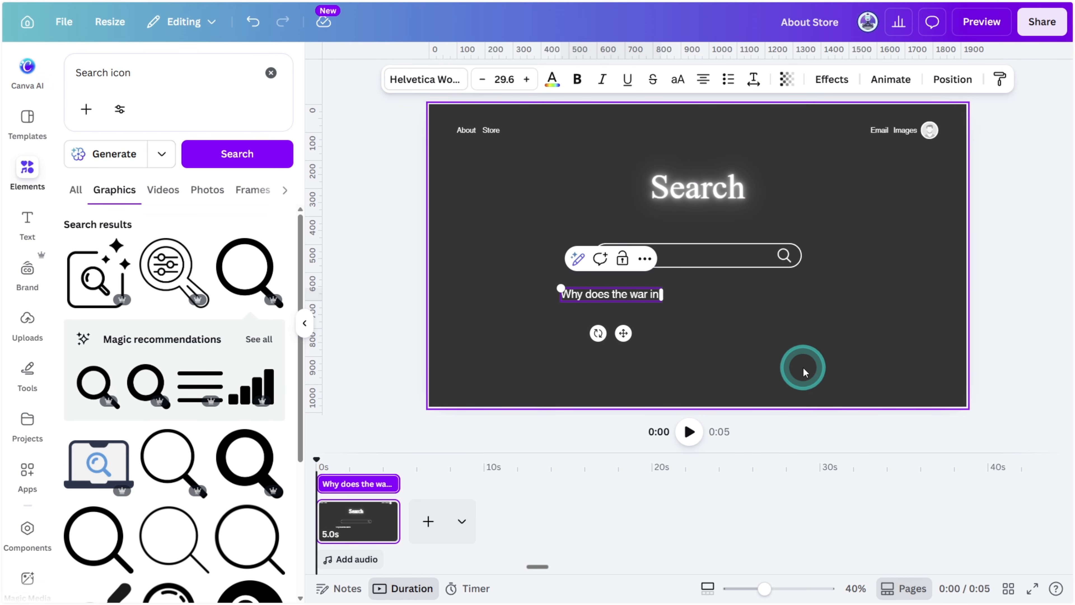
{"action": "type", "text": " Iran matter globally?"}
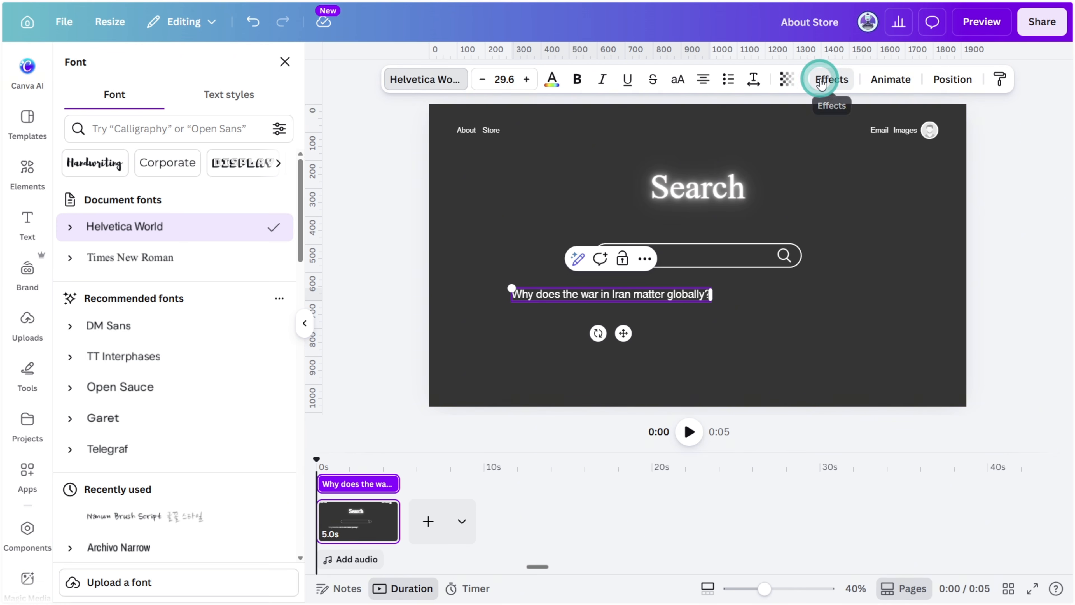
{"action": "left_click", "coordinate": [832, 79]}
{"action": "left_click", "coordinate": [188, 331]}
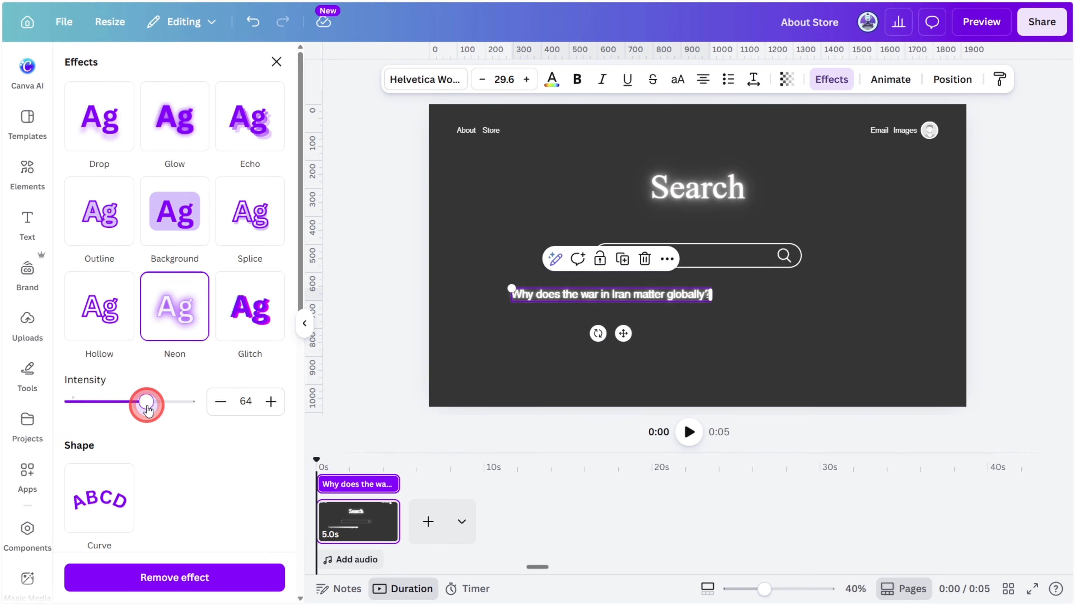
Position the question text inside the search bar, in front of the magnifying glass
{"action": "left_click", "coordinate": [700, 317]}
{"action": "left_click_drag", "start_coordinate": [688, 295], "coordinate": [770, 254]}
{"action": "left_click", "coordinate": [767, 296]}
{"action": "scroll", "coordinate": [745, 292], "scroll_direction": "up", "scroll_amount": 3}
{"action": "left_click", "coordinate": [720, 242]}
{"action": "left_click", "coordinate": [821, 322]}
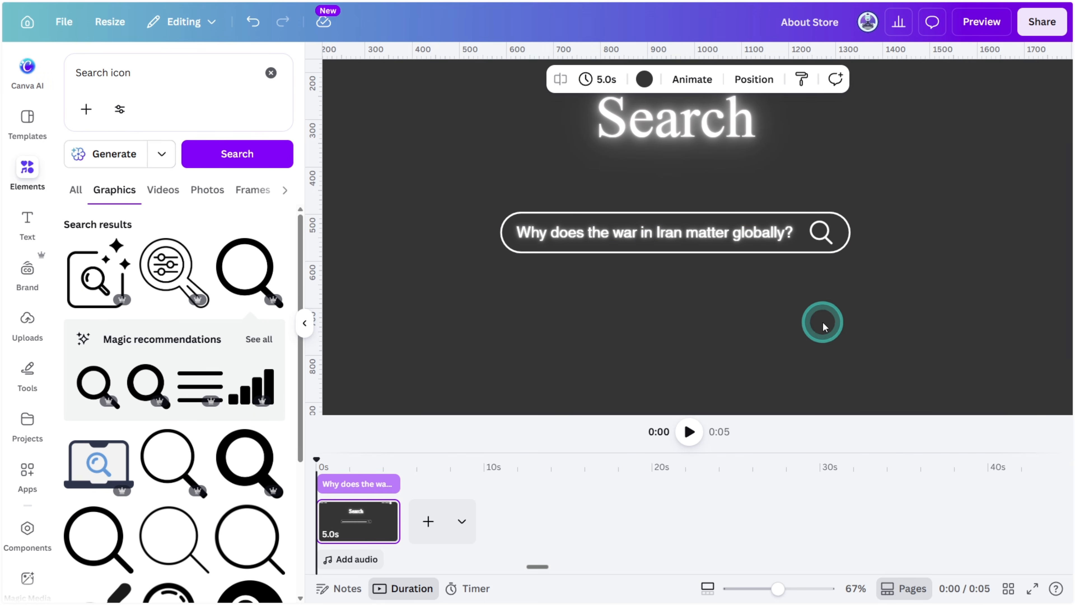
Search graphics for "NEON TUBE LIGHT", add the yellow glowing tube, and fit it over the search bar at about 744.5 × 161 px
{"action": "left_click", "coordinate": [144, 86]}
{"action": "type", "text": "NEON TUBE LIGHT"}
{"action": "key", "text": "Return"}
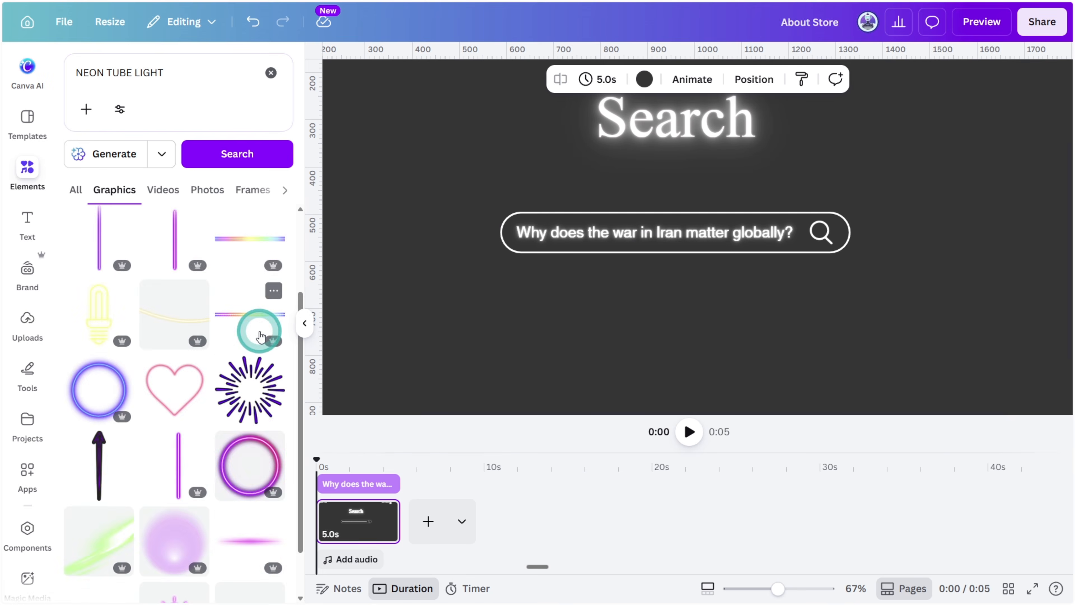
{"action": "scroll", "coordinate": [254, 315], "scroll_direction": "down", "scroll_amount": 10}
{"action": "scroll", "coordinate": [264, 320], "scroll_direction": "down", "scroll_amount": 5}
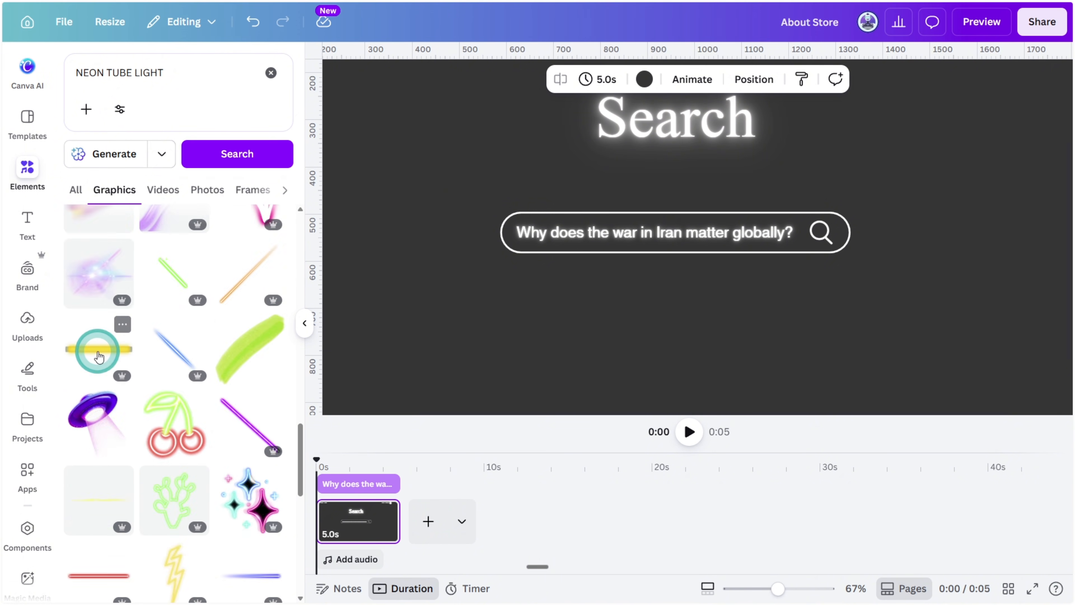
{"action": "left_click", "coordinate": [123, 326]}
{"action": "left_click", "coordinate": [99, 349]}
{"action": "scroll", "coordinate": [689, 299], "scroll_direction": "down", "scroll_amount": 3}
{"action": "left_click_drag", "start_coordinate": [936, 308], "coordinate": [803, 291]}
Move the yellow neon tube's layer directly beneath the search bar shape
{"action": "left_click", "coordinate": [881, 80]}
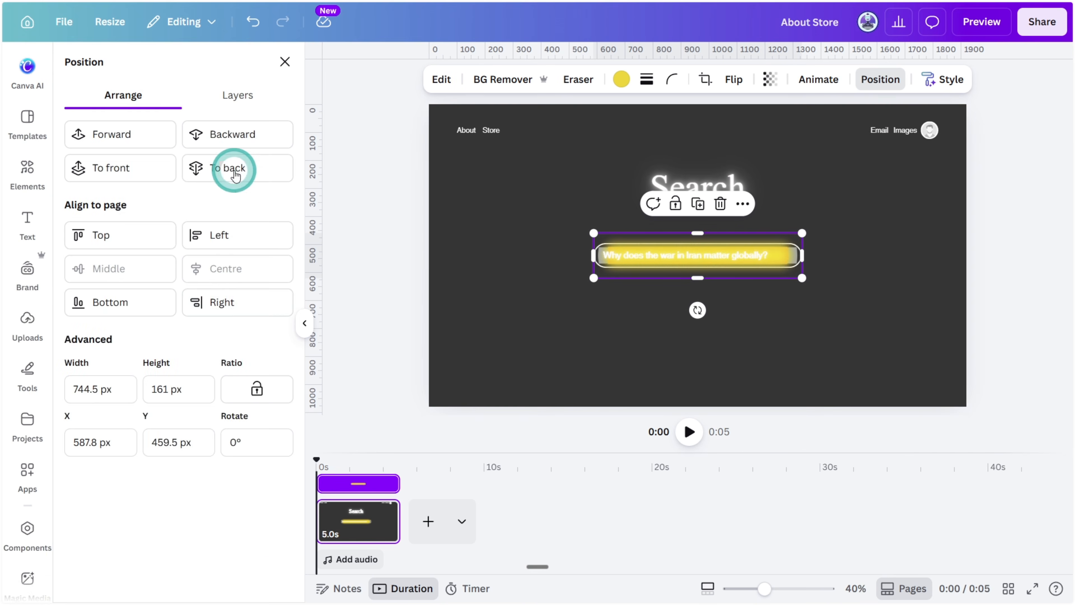
{"action": "left_click", "coordinate": [238, 98]}
{"action": "left_click_drag", "start_coordinate": [180, 359], "coordinate": [192, 446]}
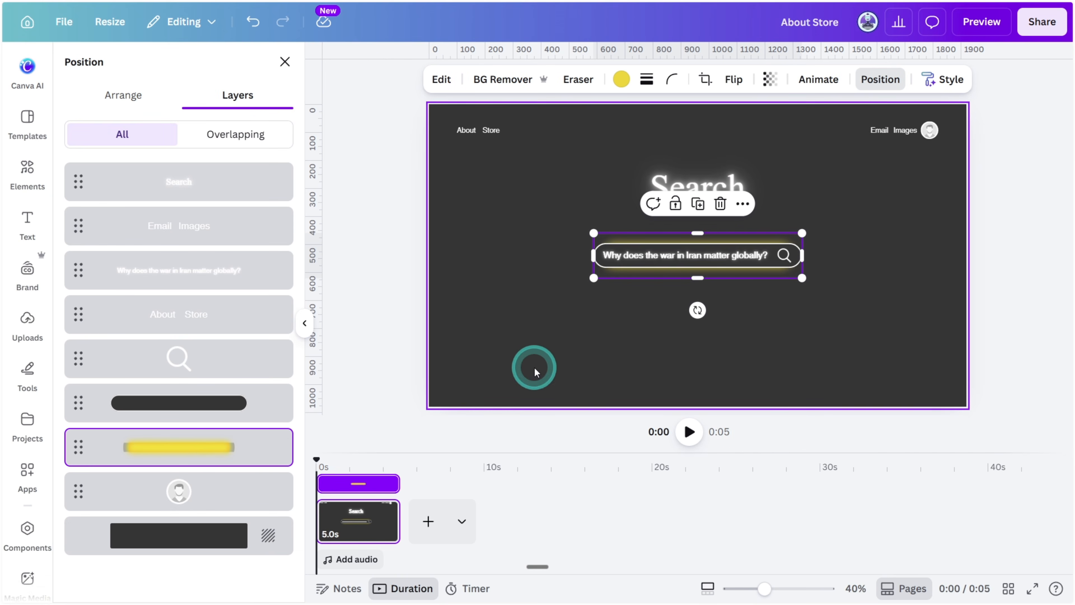
Recolour the neon tube behind the search bar to white
{"action": "left_click", "coordinate": [619, 81]}
{"action": "left_click", "coordinate": [146, 165]}
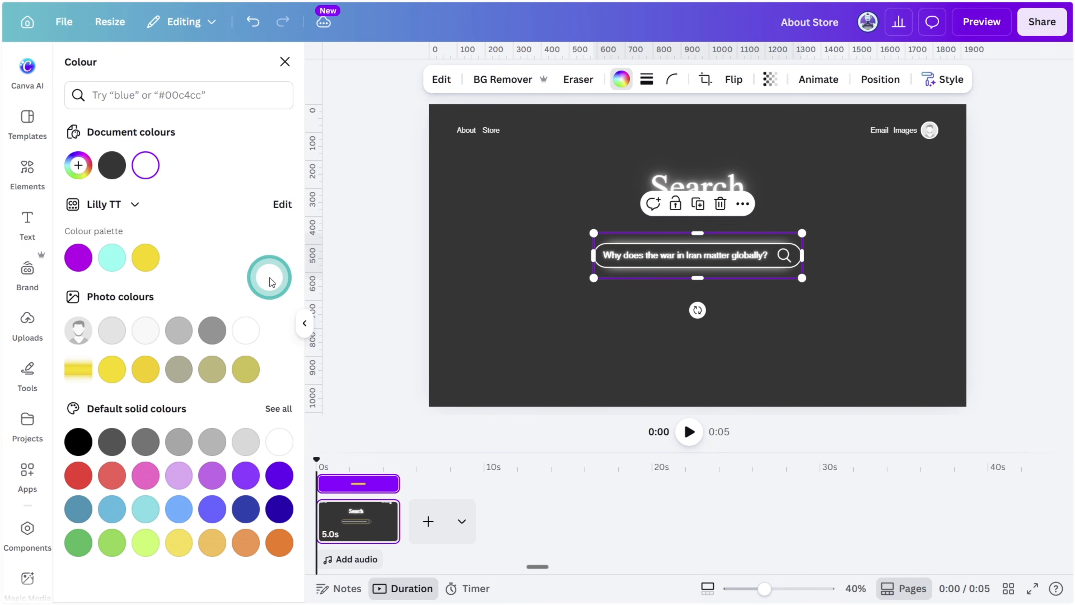
{"action": "left_click", "coordinate": [488, 320]}
Add a dark grey rectangle with a white stroke and rounded corners, and fit it as a small button beneath the search bar
{"action": "key", "text": "r"}
{"action": "left_click", "coordinate": [173, 166]}
{"action": "left_click", "coordinate": [595, 80]}
{"action": "left_click", "coordinate": [583, 79]}
{"action": "left_click", "coordinate": [174, 164]}
{"action": "left_click_drag", "start_coordinate": [545, 286], "coordinate": [554, 349]}
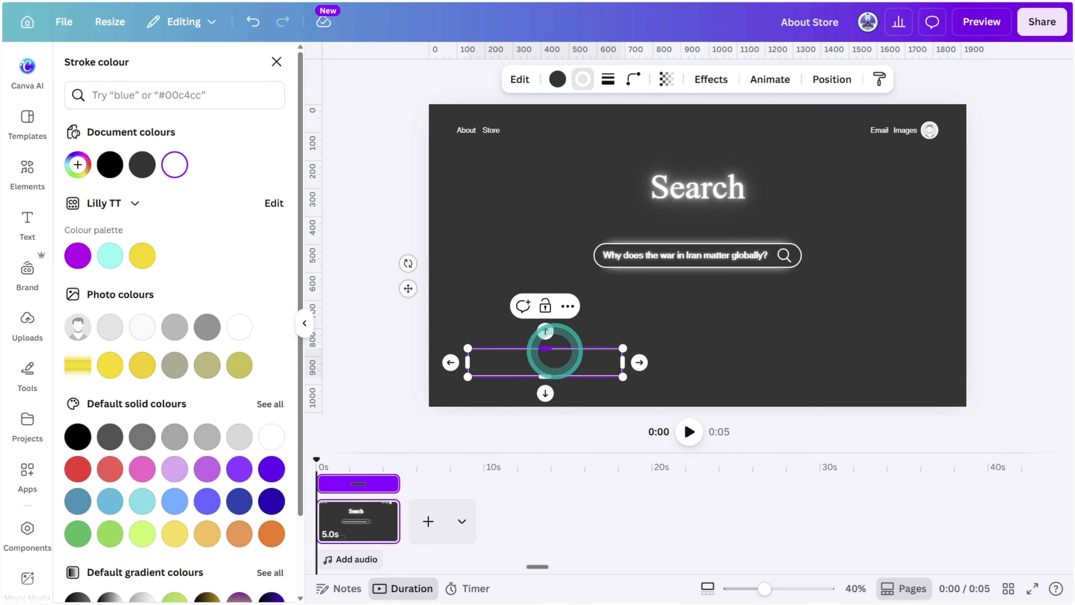
{"action": "left_click", "coordinate": [633, 79]}
{"action": "left_click", "coordinate": [704, 389]}
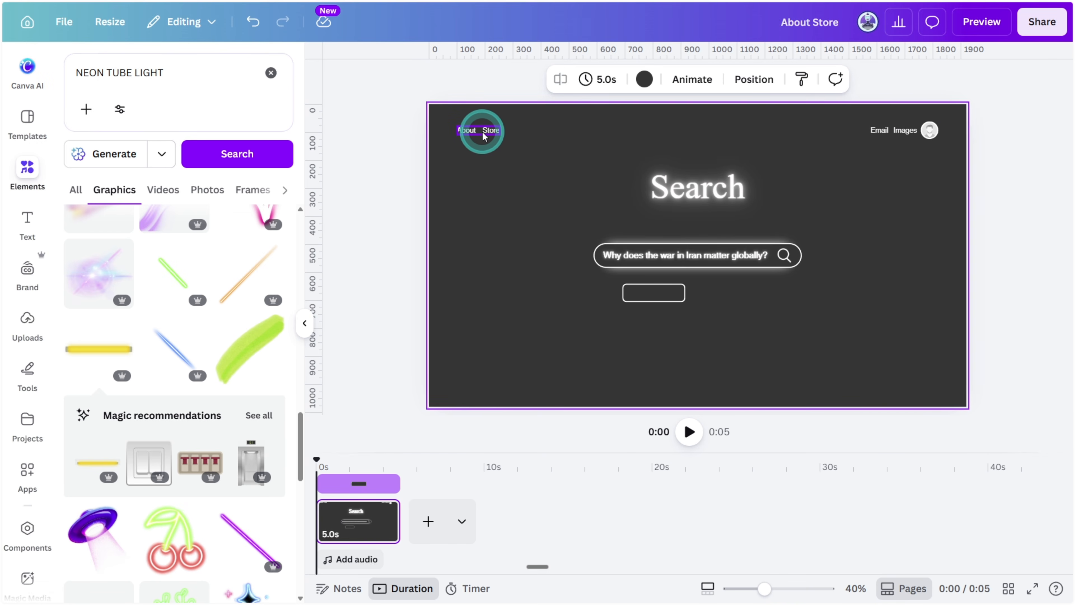
Place a copy of the "About Store" text inside the button and change it to "Donker Search"
{"action": "left_click_drag", "start_coordinate": [483, 131], "coordinate": [664, 293]}
{"action": "double_click", "coordinate": [671, 340]}
{"action": "type", "text": "Donker Search"}
{"action": "left_click", "coordinate": [578, 367]}
Duplicate the labelled button to its right and change the copy's text to "I'm feeling lucky"
{"action": "left_click_drag", "start_coordinate": [579, 368], "coordinate": [748, 302]}
{"action": "double_click", "coordinate": [749, 296]}
{"action": "key", "text": "BackSpace"}
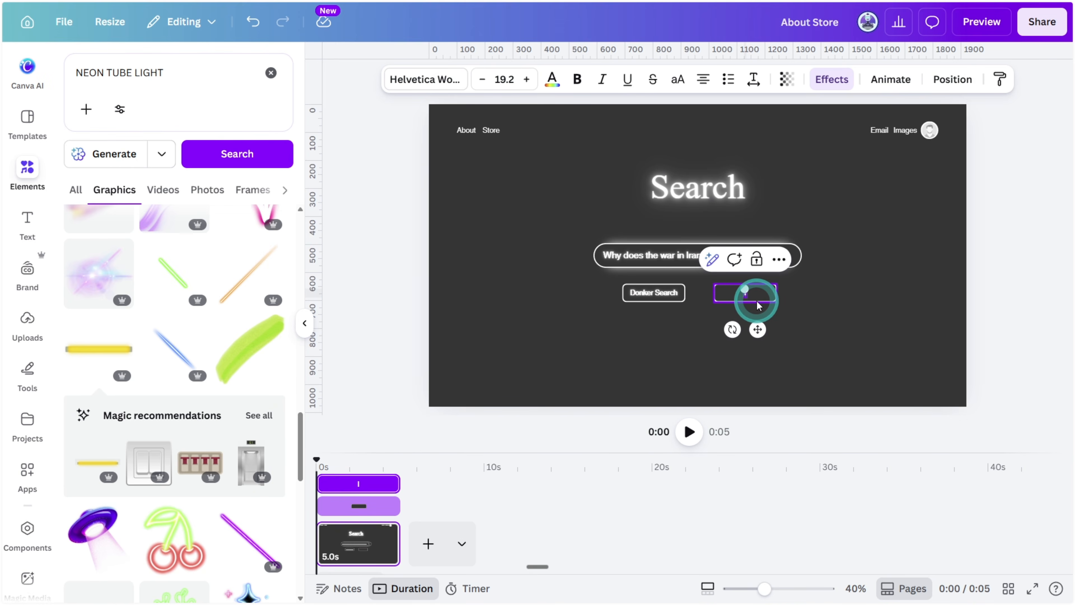
{"action": "type", "text": "I'm feeling lucky"}
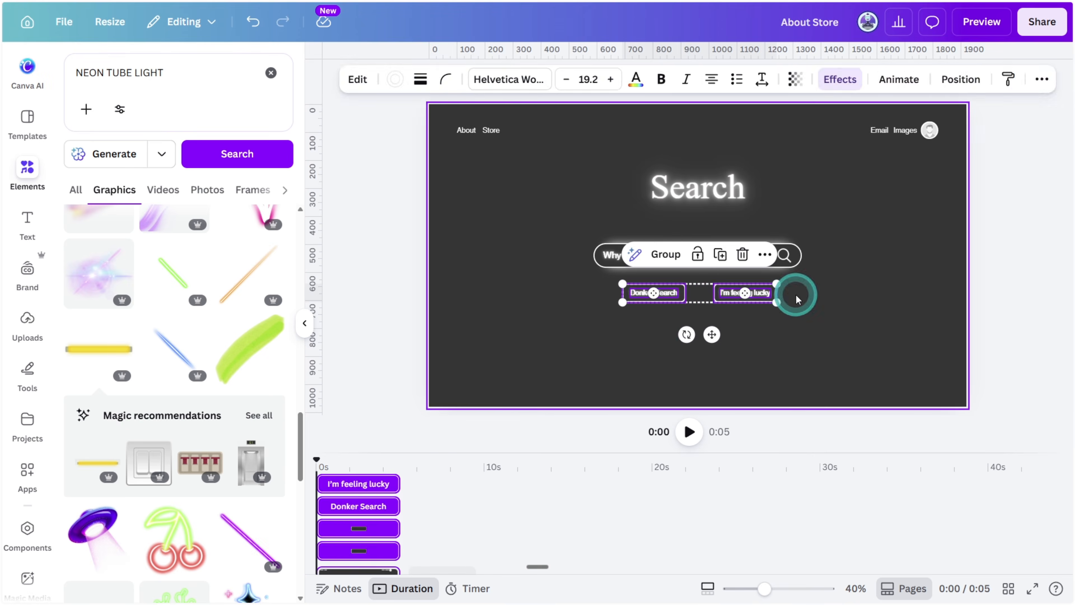
Lower both buttons slightly and add a centred footer text "Terms of Service Privacy Policy" from a copy of the "About Store" text
{"action": "left_click_drag", "start_coordinate": [799, 295], "coordinate": [796, 306]}
{"action": "left_click", "coordinate": [486, 135]}
{"action": "left_click_drag", "start_coordinate": [485, 134], "coordinate": [727, 386]}
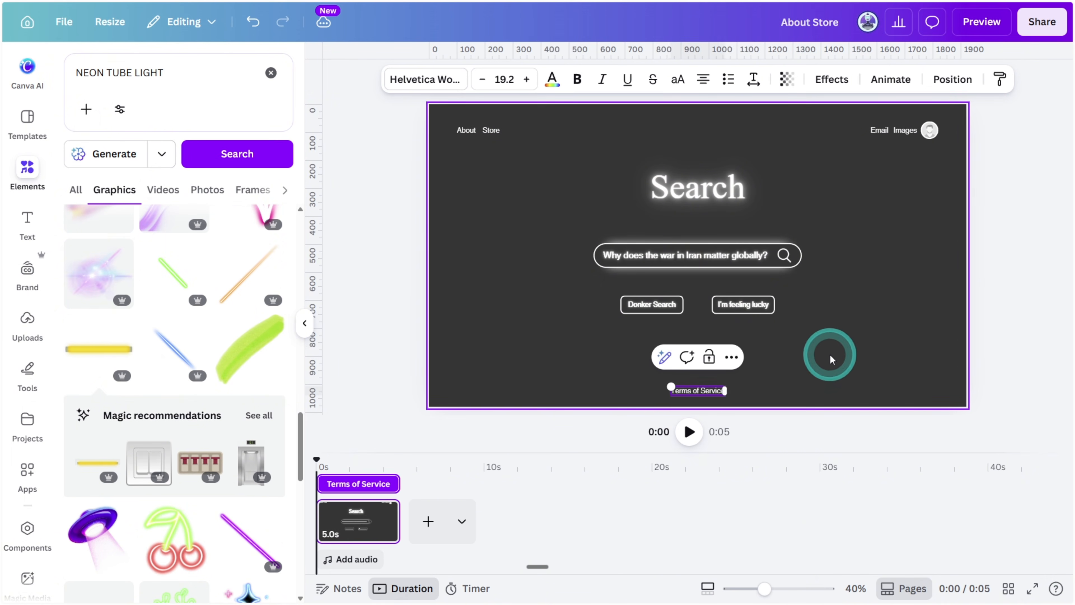
Search graphics for "ABSTRACT GRAINY OVERLAY TEXTURE", add Overlay Grainy Texture, enlarge it over the whole page, and lower its opacity
{"action": "left_click", "coordinate": [223, 89]}
{"action": "type", "text": "a"}
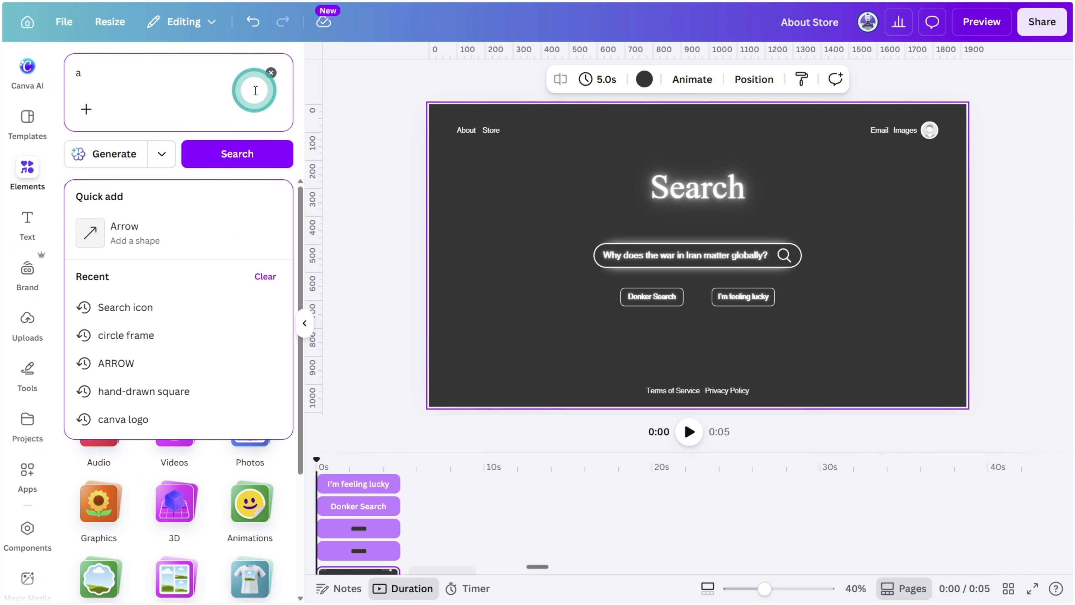
{"action": "key", "text": "BackSpace"}
{"action": "type", "text": "ABSTRACT GRAINY OVERLAY TEXTURE"}
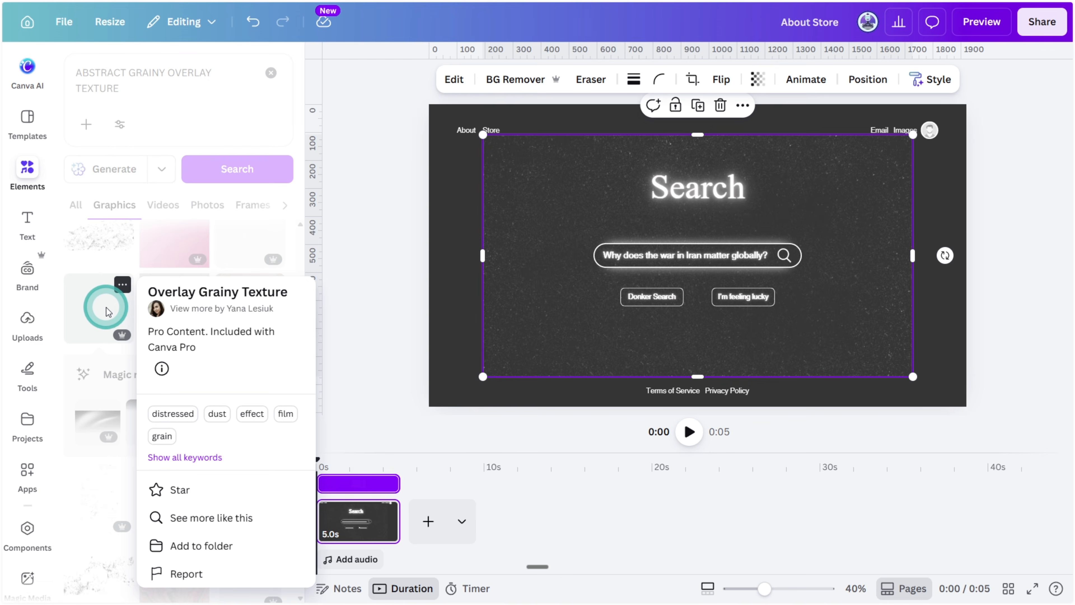
{"action": "left_click", "coordinate": [1020, 312]}
{"action": "left_click_drag", "start_coordinate": [913, 377], "coordinate": [938, 398]}
{"action": "left_click", "coordinate": [758, 79]}
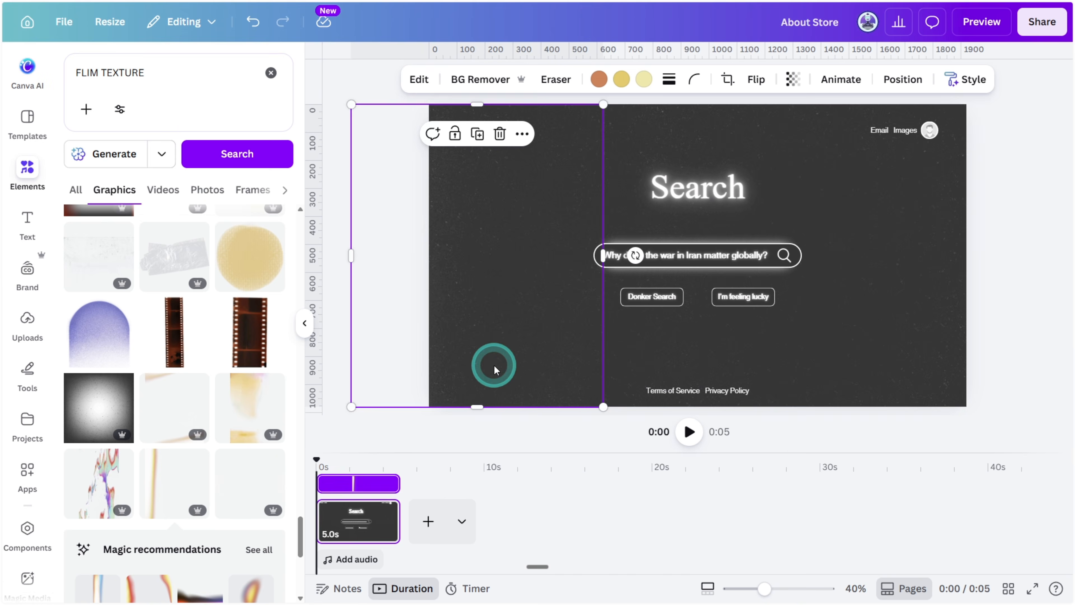
Search graphics for "FLIM TEXTURE", add Film Texture Overlay, and place its orange flare along the page's left edge
{"action": "left_click_drag", "start_coordinate": [492, 365], "coordinate": [538, 364]}
{"action": "left_click", "coordinate": [199, 461]}
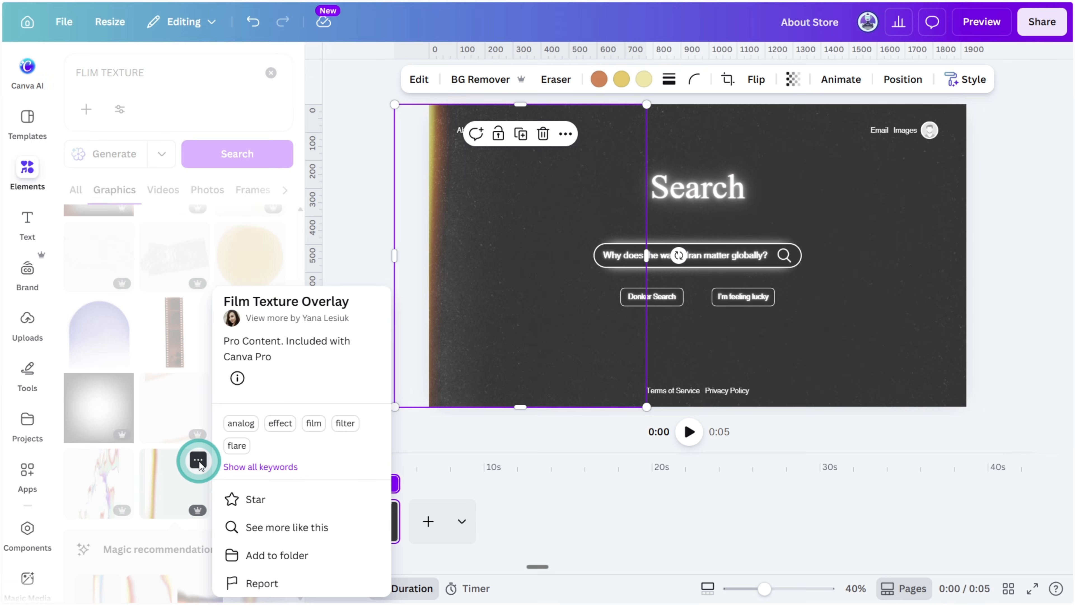
{"action": "left_click", "coordinate": [200, 461]}
{"action": "key", "text": "Delete"}
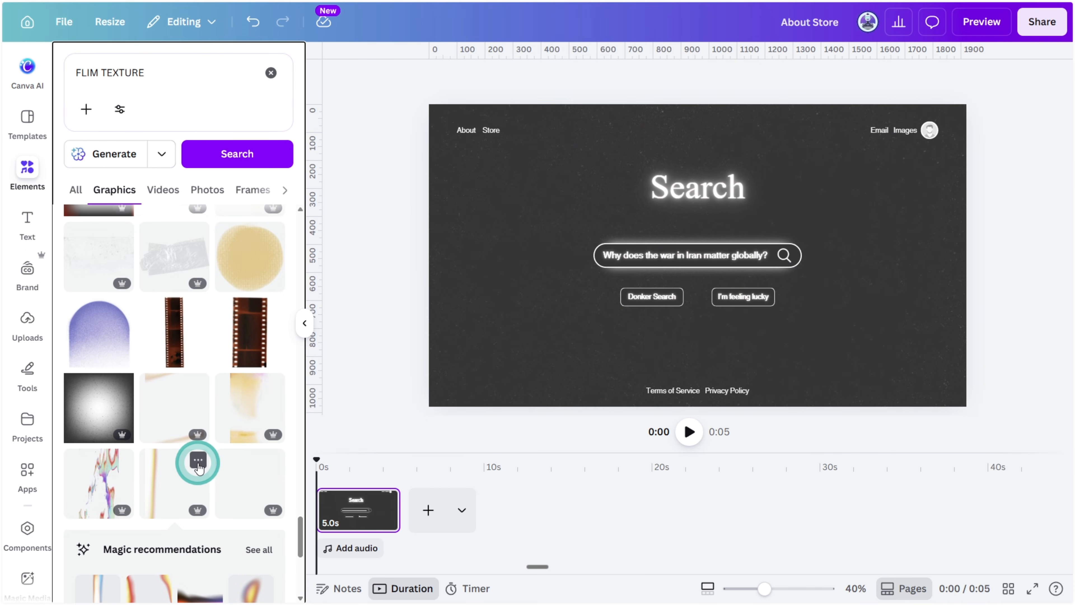
Add a second page and copy the search bar shape from the first page onto it
{"action": "left_click", "coordinate": [429, 510]}
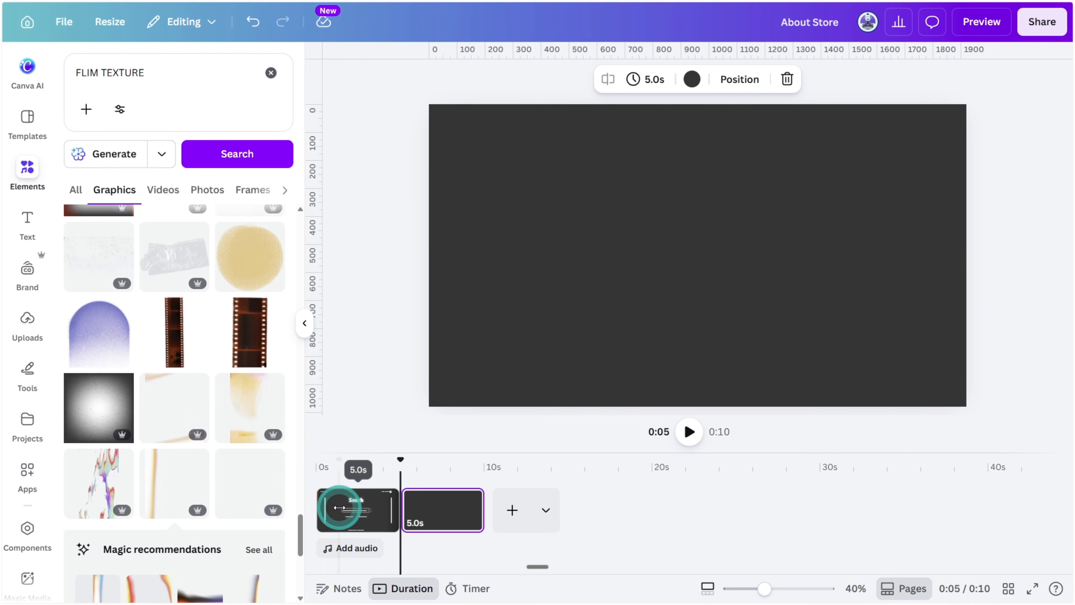
{"action": "left_click", "coordinate": [339, 507]}
{"action": "left_click", "coordinate": [789, 247]}
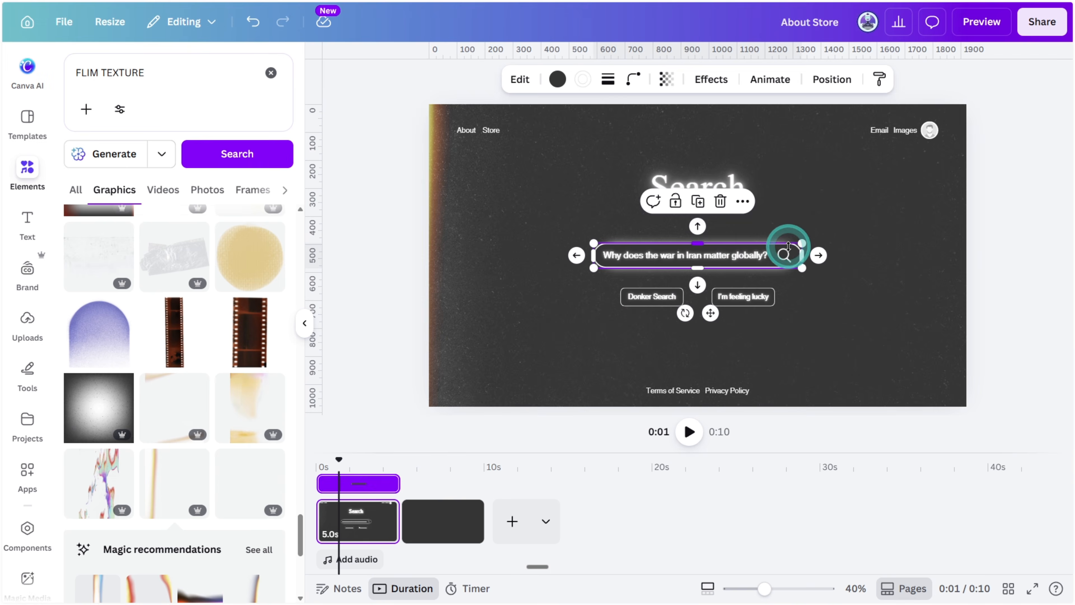
{"action": "left_click", "coordinate": [439, 534]}
Enlarge the copied shape into a centred rounded panel about 1400 px wide that nearly fills the page height
{"action": "left_click_drag", "start_coordinate": [696, 272], "coordinate": [702, 377]}
{"action": "left_click_drag", "start_coordinate": [802, 255], "coordinate": [850, 260]}
{"action": "left_click_drag", "start_coordinate": [696, 377], "coordinate": [698, 394]}
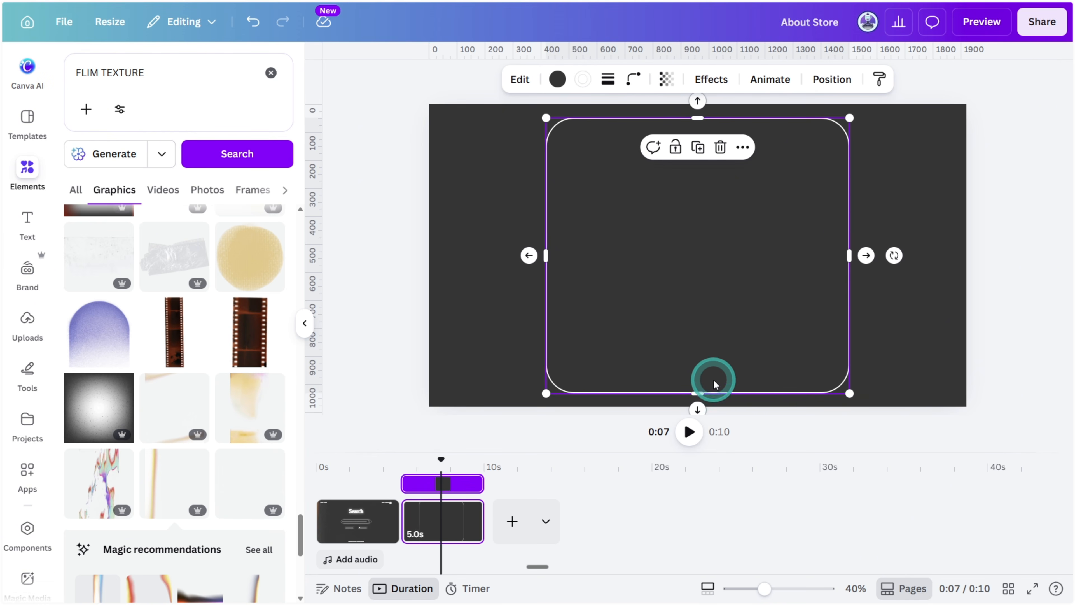
{"action": "left_click_drag", "start_coordinate": [698, 395], "coordinate": [696, 400]}
{"action": "left_click_drag", "start_coordinate": [849, 256], "coordinate": [896, 263]}
{"action": "left_click", "coordinate": [992, 267]}
Copy the "Search" heading to the second page, change it to "Search Results", and fit it in the panel's upper left corner
{"action": "left_click", "coordinate": [357, 495]}
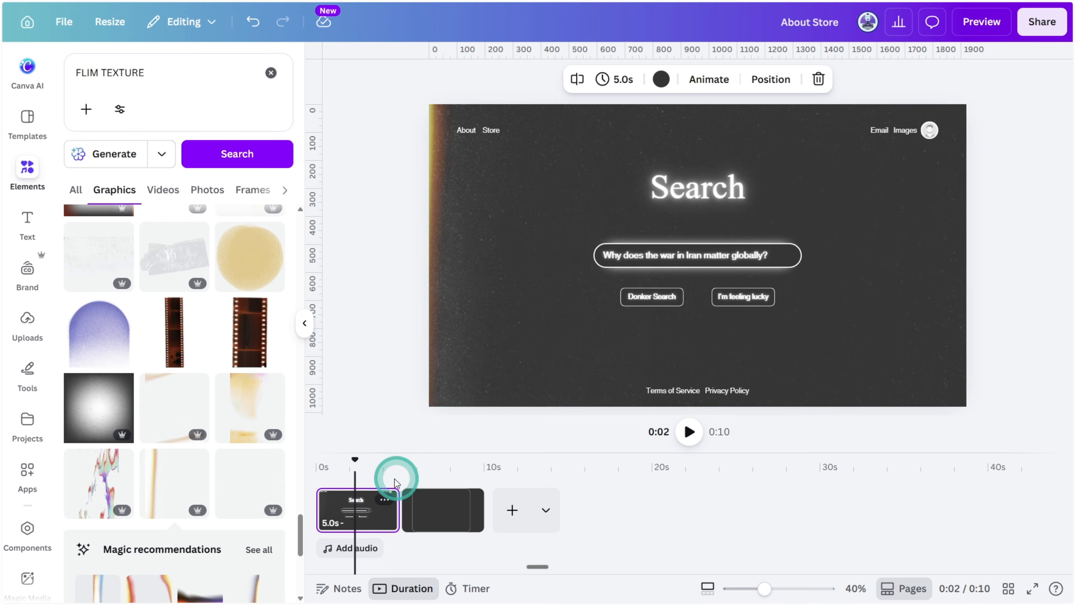
{"action": "left_click", "coordinate": [715, 183]}
{"action": "left_click", "coordinate": [440, 522]}
{"action": "key", "text": "ctrl+v"}
{"action": "left_click", "coordinate": [739, 201]}
{"action": "type", "text": "R"}
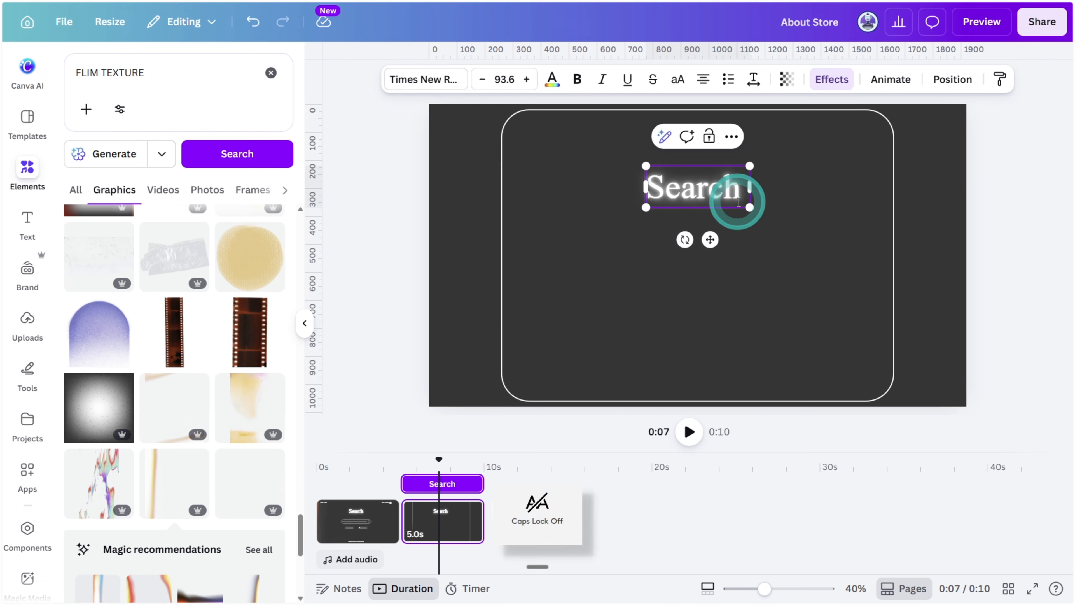
{"action": "type", "text": "esults"}
{"action": "left_click_drag", "start_coordinate": [803, 207], "coordinate": [616, 124]}
{"action": "left_click", "coordinate": [994, 227]}
Add a horizontal white line under the "Search Results" heading and stretch it across the panel
{"action": "left_click", "coordinate": [943, 233]}
{"action": "key", "text": "l"}
{"action": "left_click_drag", "start_coordinate": [703, 250], "coordinate": [619, 147]}
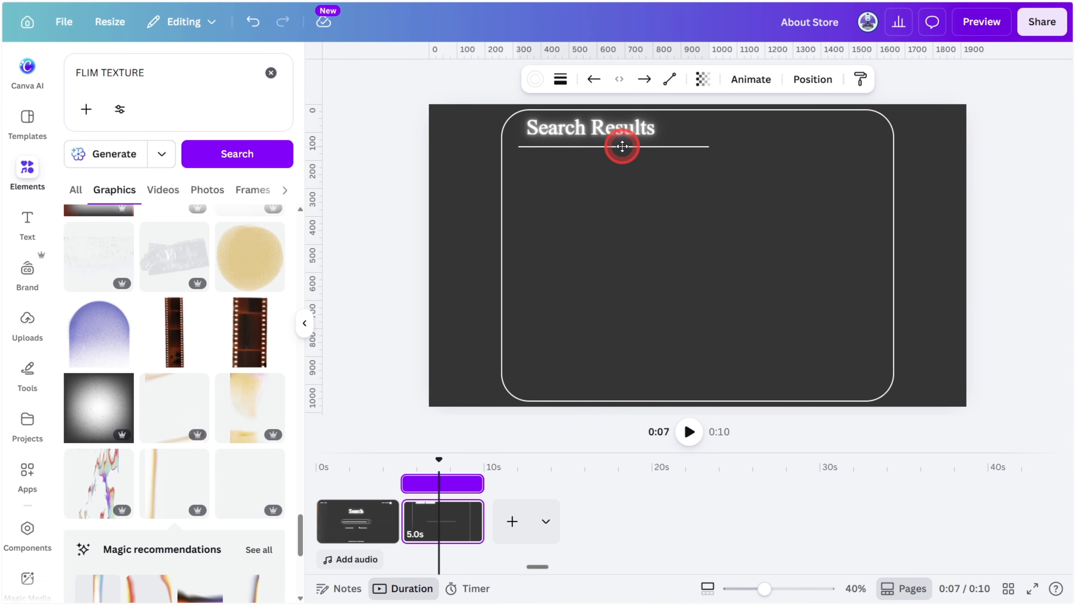
{"action": "left_click_drag", "start_coordinate": [719, 146], "coordinate": [876, 141]}
Search for "ROUNDED SQUARE FRAME", add a rounded square frame, and fit it small beneath the line's left end
{"action": "left_click", "coordinate": [204, 102]}
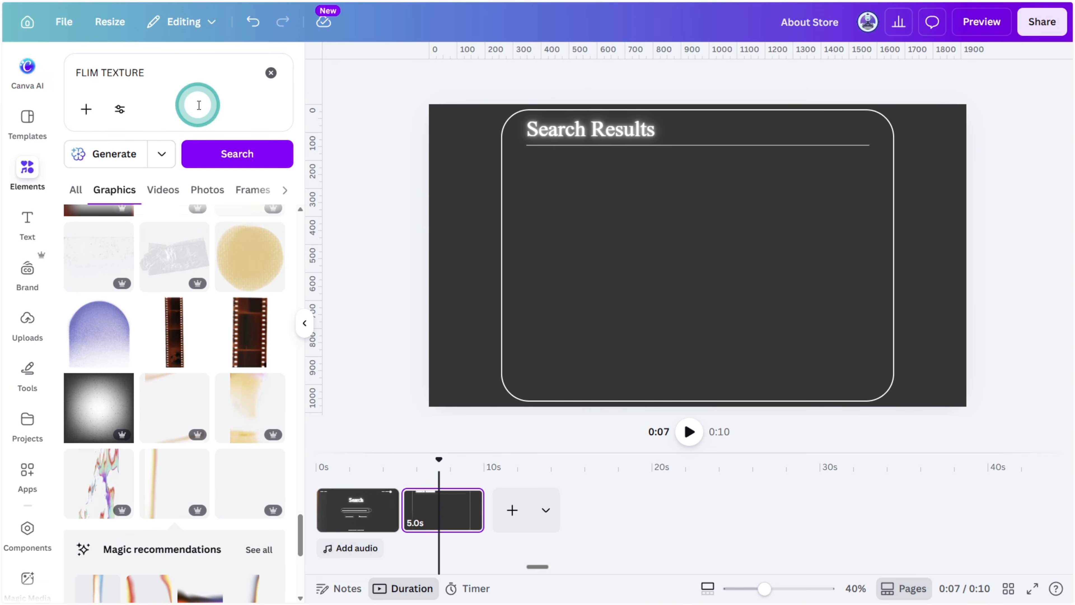
{"action": "left_click", "coordinate": [269, 75]}
{"action": "type", "text": "ROUNDED SQUARE FR"}
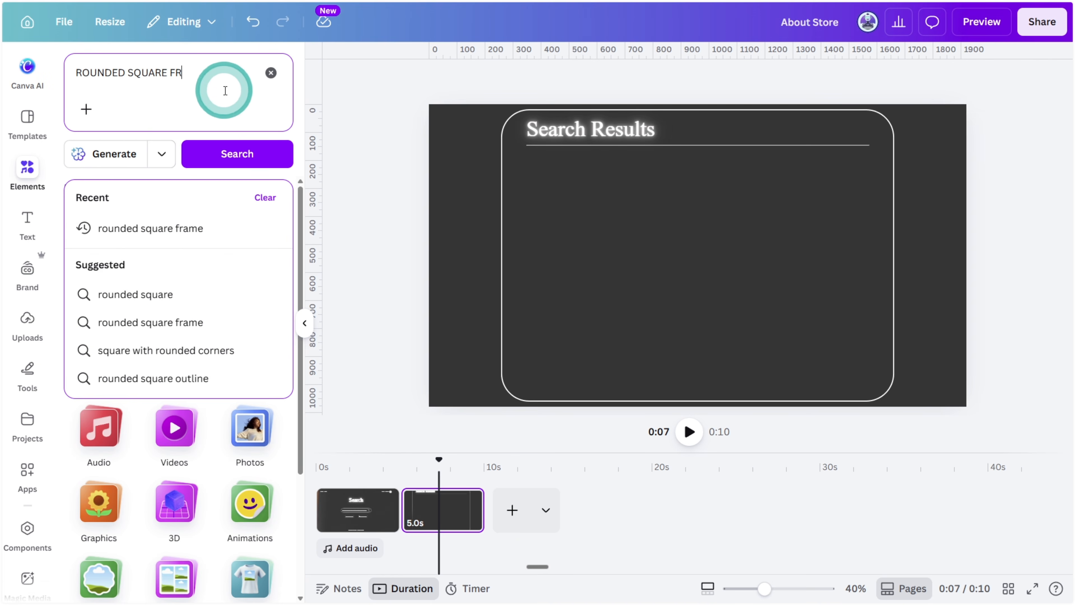
{"action": "type", "text": "AME"}
{"action": "key", "text": "Return"}
{"action": "left_click", "coordinate": [259, 229]}
{"action": "left_click", "coordinate": [192, 315]}
{"action": "left_click_drag", "start_coordinate": [681, 317], "coordinate": [549, 236]}
{"action": "left_click_drag", "start_coordinate": [546, 189], "coordinate": [540, 177]}
Search photos for "STRAIT OF HORMUZ" and fill the rounded frame with the photo of ships near the shore
{"action": "scroll", "coordinate": [29, 339], "scroll_direction": "down", "scroll_amount": 6}
{"action": "left_click", "coordinate": [28, 296]}
{"action": "left_click", "coordinate": [200, 79]}
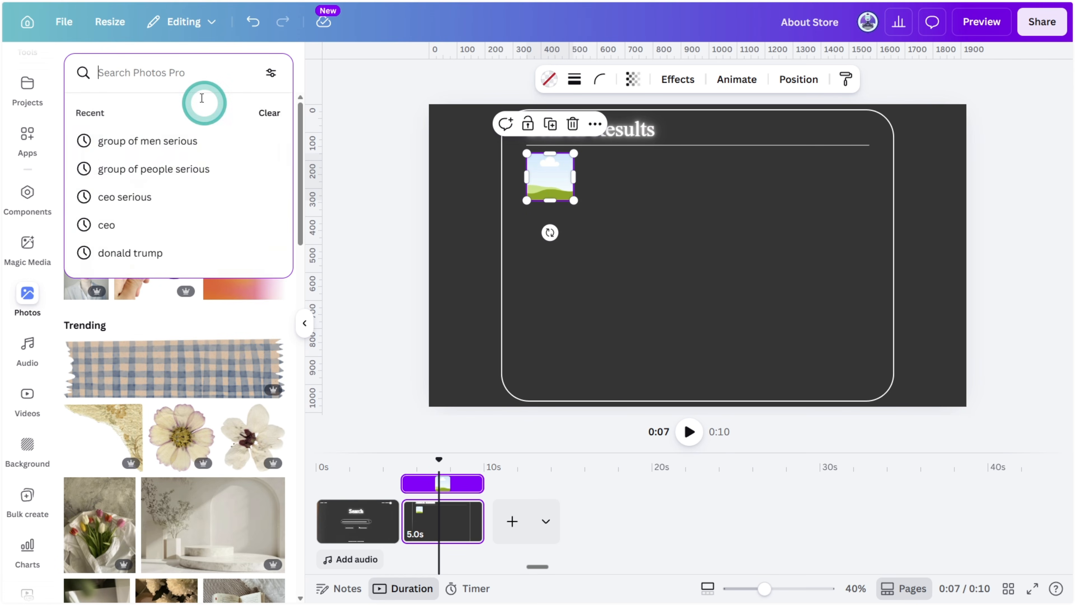
{"action": "type", "text": "STRAIT OF HORMUZ"}
{"action": "key", "text": "Return"}
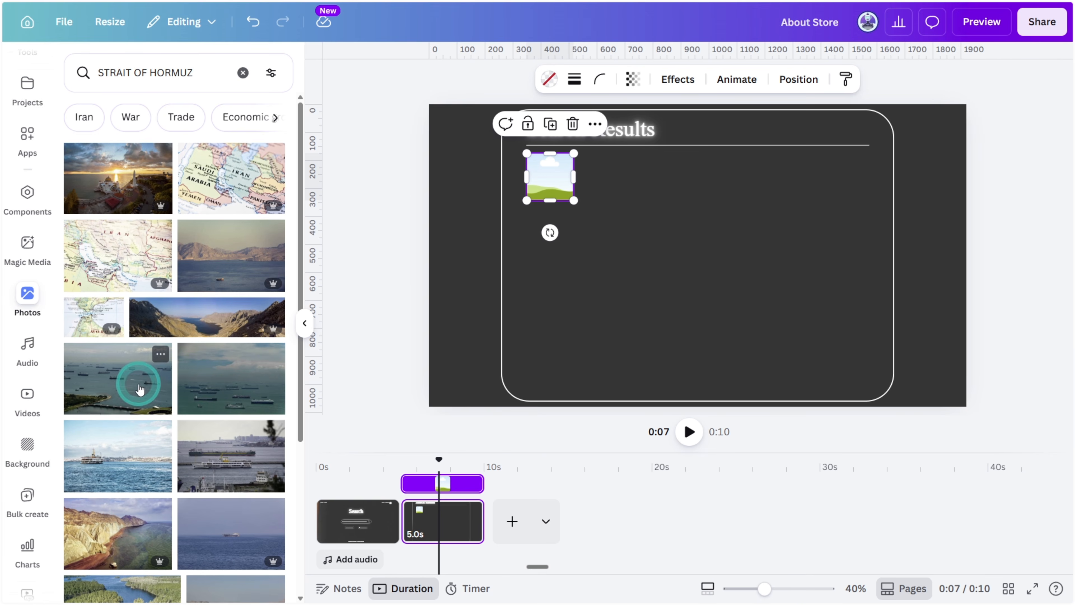
{"action": "left_click", "coordinate": [144, 384]}
Add the title "The strait of Hormuz chockpoint" and its oil shipping description beside the photo, nudging the description up
{"action": "left_click_drag", "start_coordinate": [622, 129], "coordinate": [712, 168]}
{"action": "double_click", "coordinate": [639, 162]}
{"action": "type", "text": "The strait of Hormuz chockpoint"}
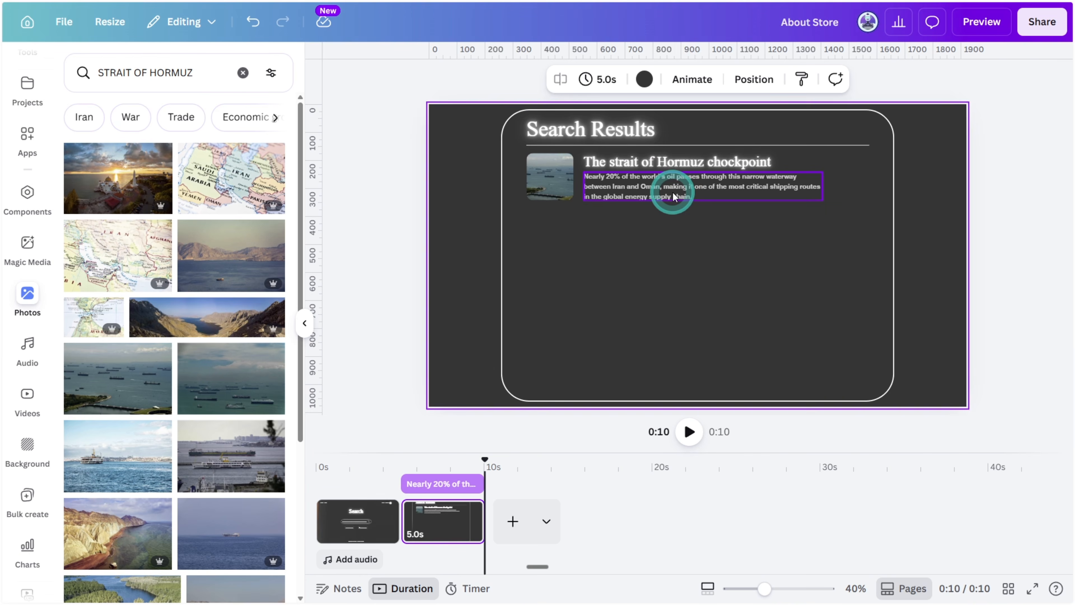
{"action": "left_click", "coordinate": [676, 196]}
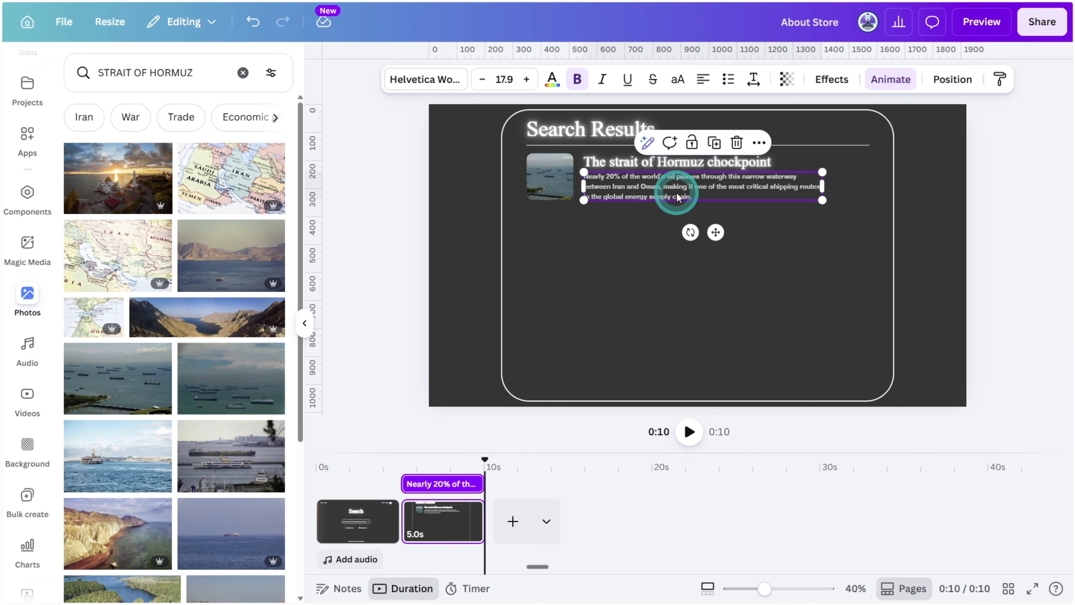
{"action": "key", "text": "Up"}
{"action": "key", "text": "Up"}
{"action": "key", "text": "Up"}
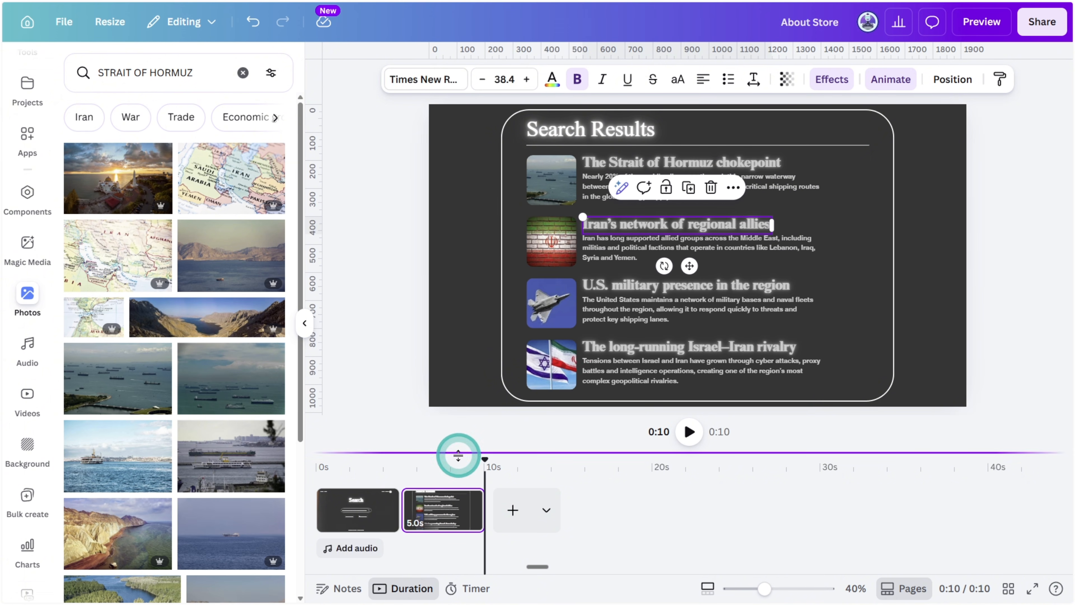
Apply the Typewriter animation, on enter only, to the search question on the first page
{"action": "left_click_drag", "start_coordinate": [456, 456], "coordinate": [463, 495]}
{"action": "left_click", "coordinate": [389, 418]}
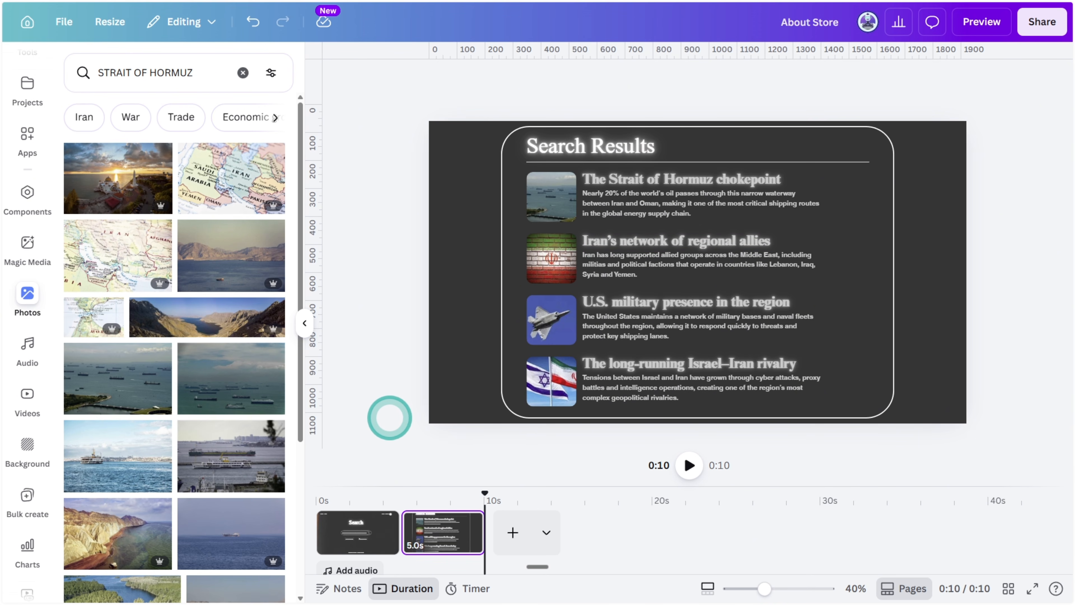
{"action": "left_click", "coordinate": [360, 529]}
{"action": "left_click", "coordinate": [623, 270]}
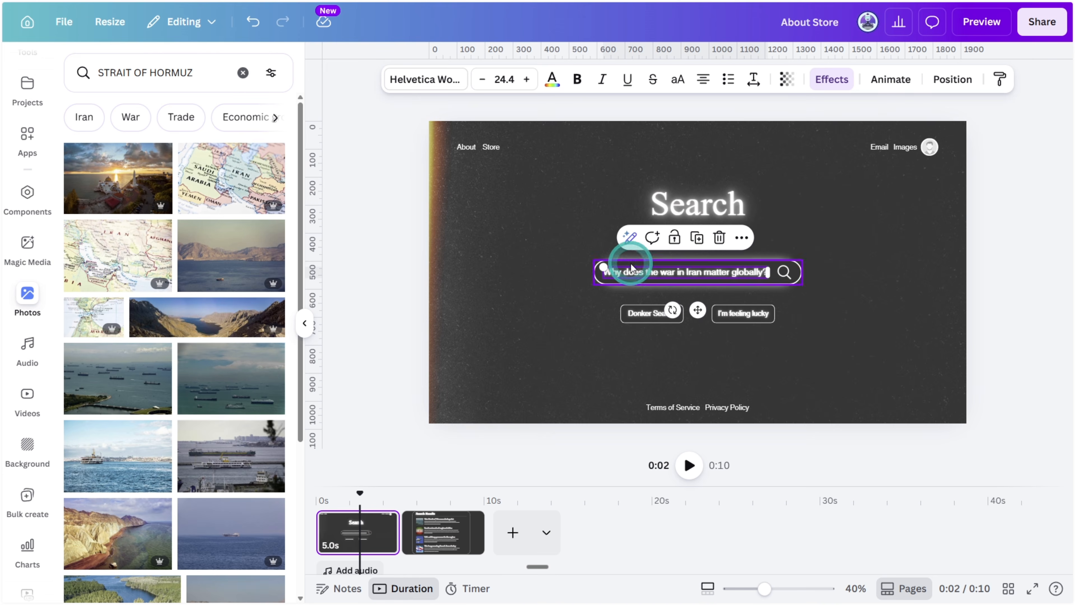
{"action": "left_click", "coordinate": [888, 85]}
{"action": "left_click", "coordinate": [98, 344]}
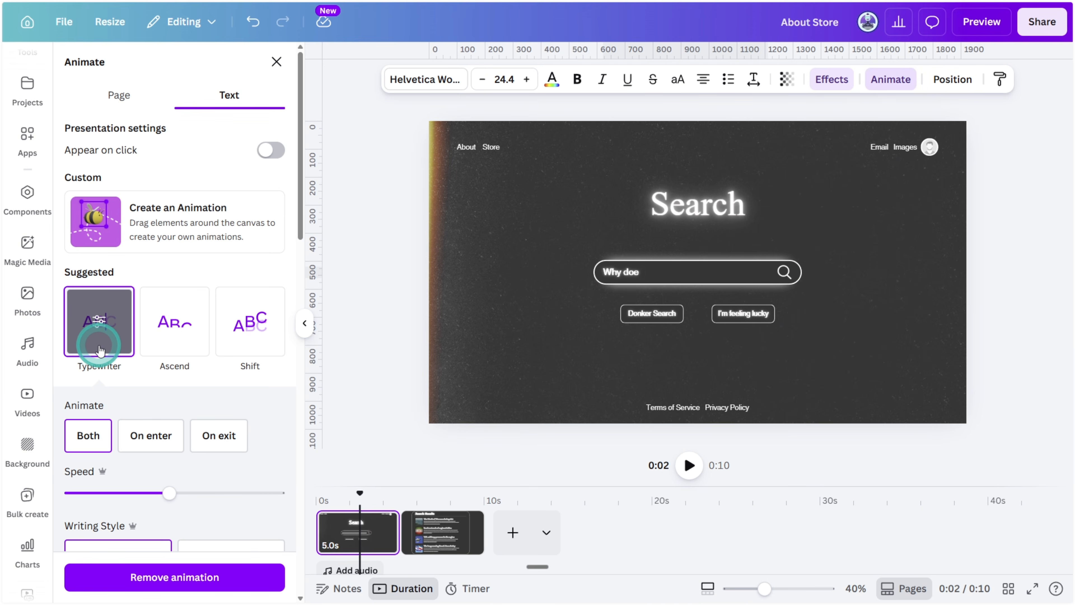
{"action": "left_click", "coordinate": [141, 442]}
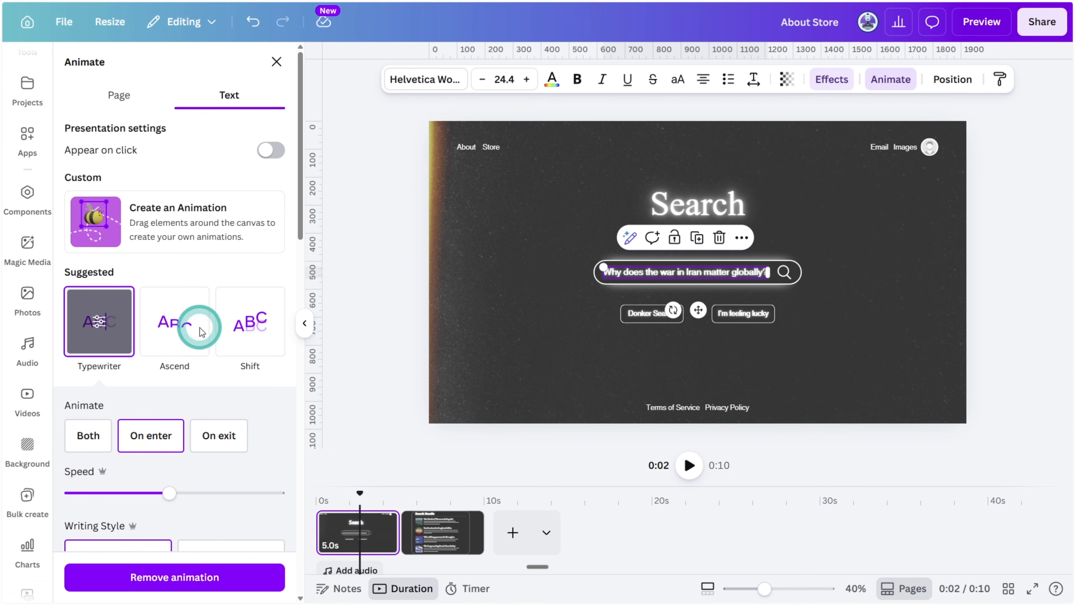
Search graphics for "cursor pointer" and add the pixelated arrow cursor to the first page
{"action": "scroll", "coordinate": [38, 193], "scroll_direction": "up", "scroll_amount": 5}
{"action": "left_click", "coordinate": [28, 172]}
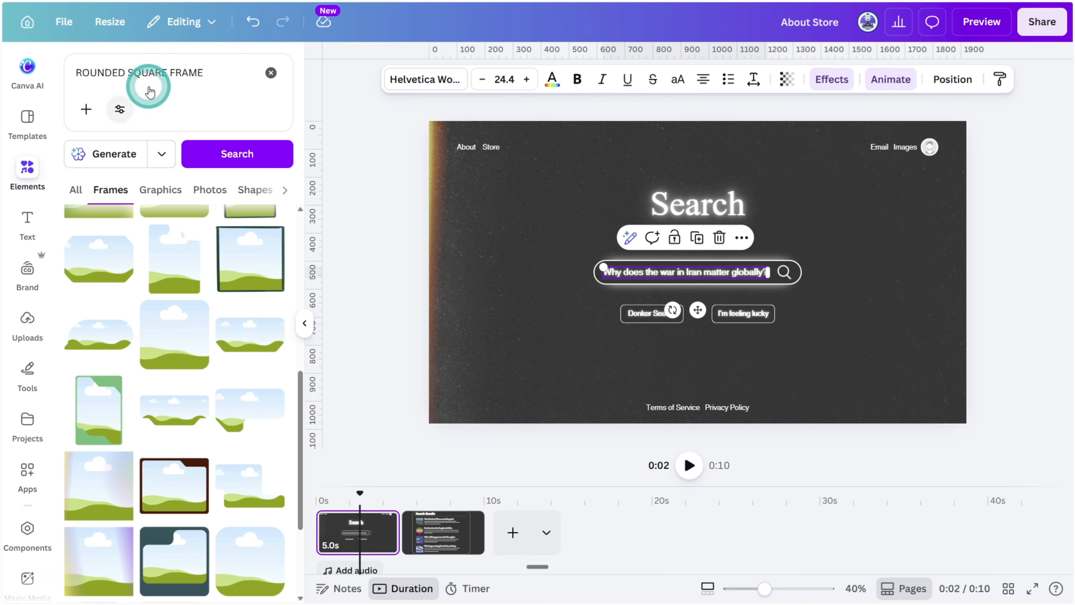
{"action": "left_click", "coordinate": [207, 91]}
{"action": "type", "text": "cursor pointer"}
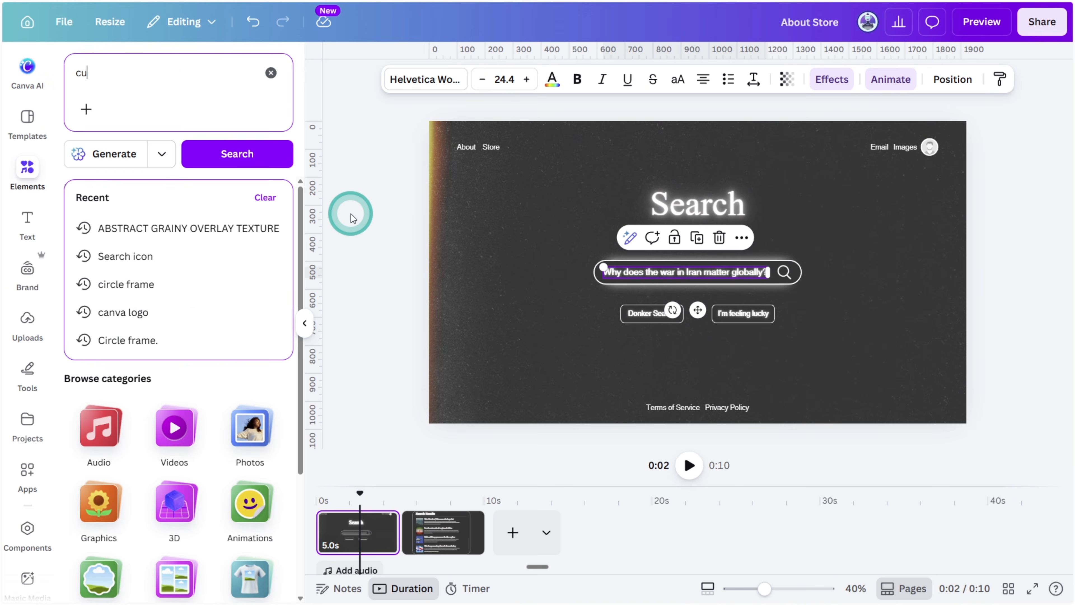
{"action": "key", "text": "Return"}
{"action": "left_click", "coordinate": [265, 229]}
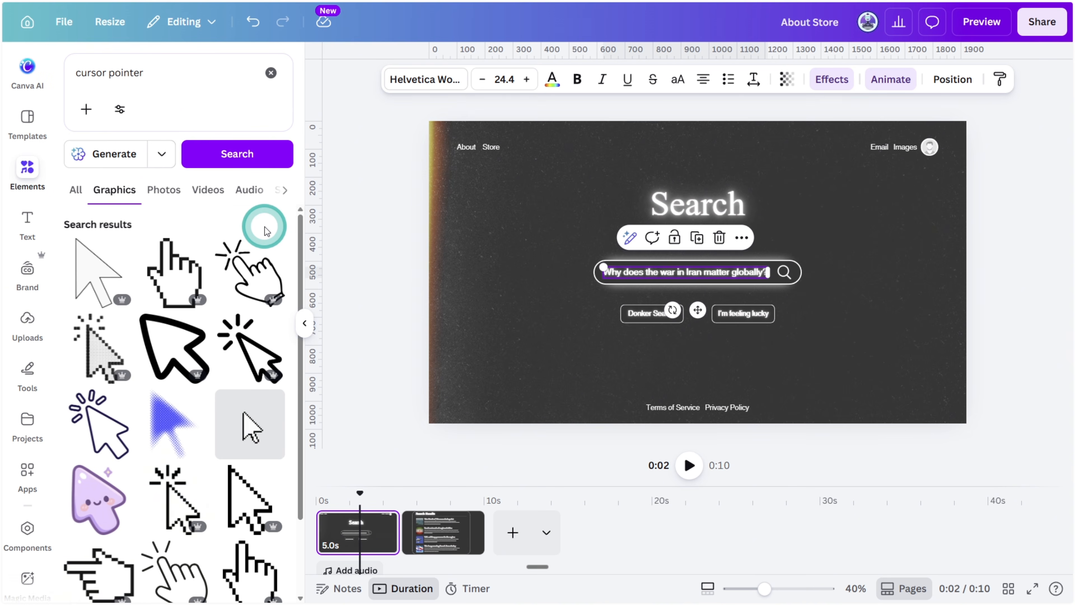
{"action": "scroll", "coordinate": [259, 284], "scroll_direction": "down", "scroll_amount": 3}
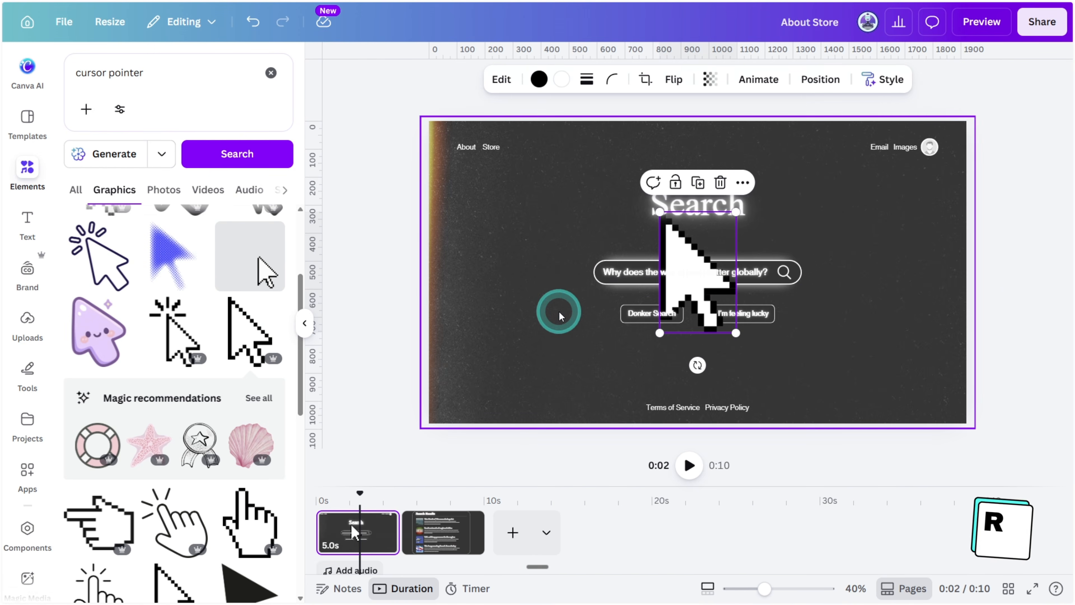
Add a small rectangle, make it fully transparent, and place it directly above the cursor graphic
{"action": "key", "text": "r"}
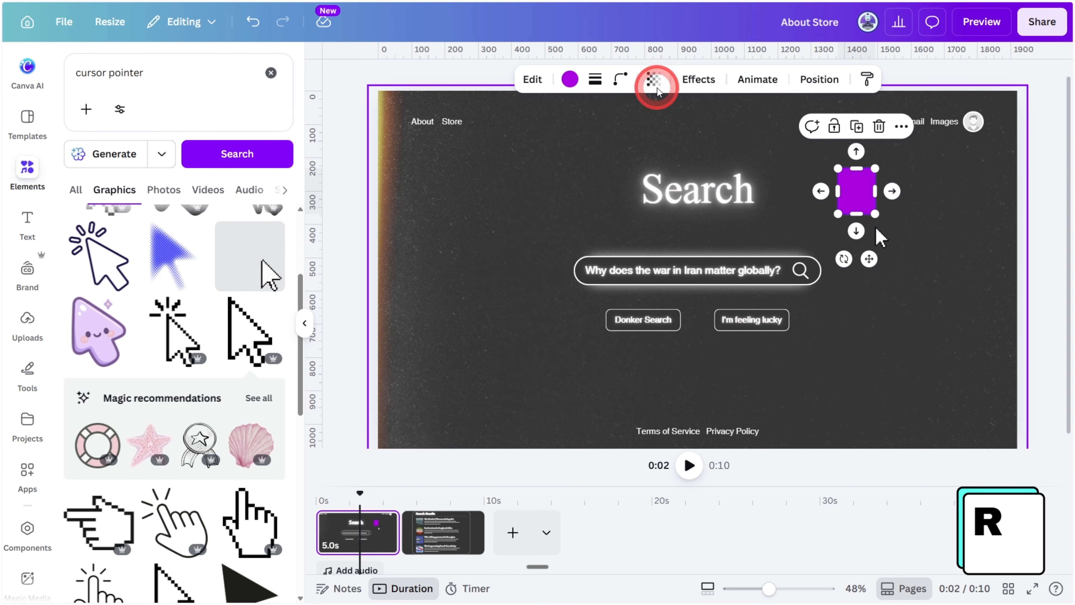
{"action": "left_click", "coordinate": [656, 86]}
{"action": "left_click_drag", "start_coordinate": [685, 142], "coordinate": [498, 154]}
{"action": "left_click_drag", "start_coordinate": [856, 194], "coordinate": [870, 207]}
Group the cursor with the transparent rectangle and move the group past the page's lower right edge
{"action": "left_click", "coordinate": [883, 239], "text": "shift"}
{"action": "right_click", "coordinate": [870, 215]}
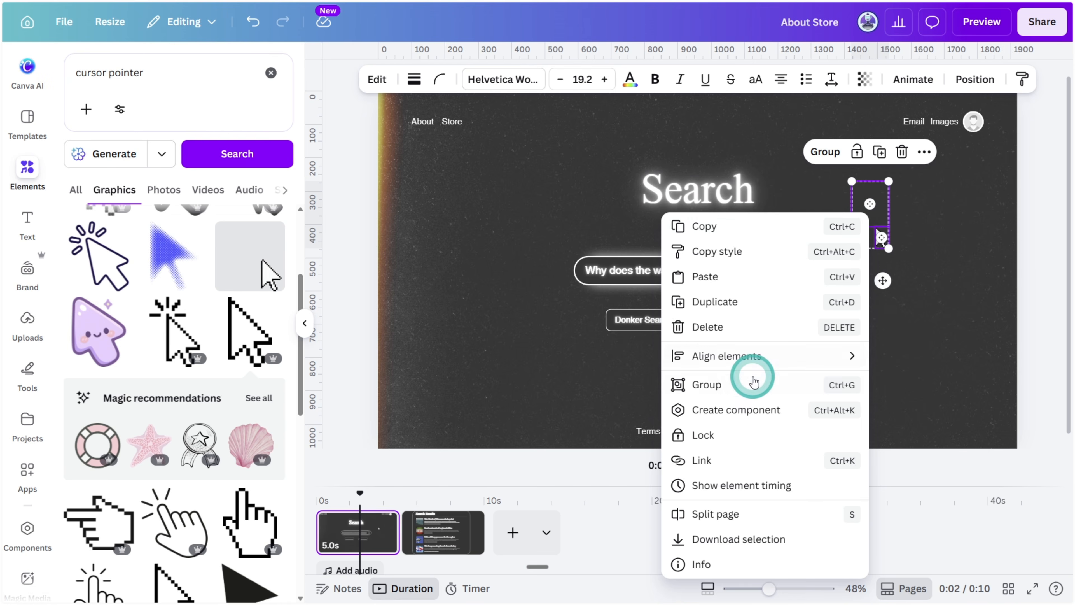
{"action": "left_click", "coordinate": [754, 382]}
{"action": "left_click_drag", "start_coordinate": [859, 190], "coordinate": [835, 330]}
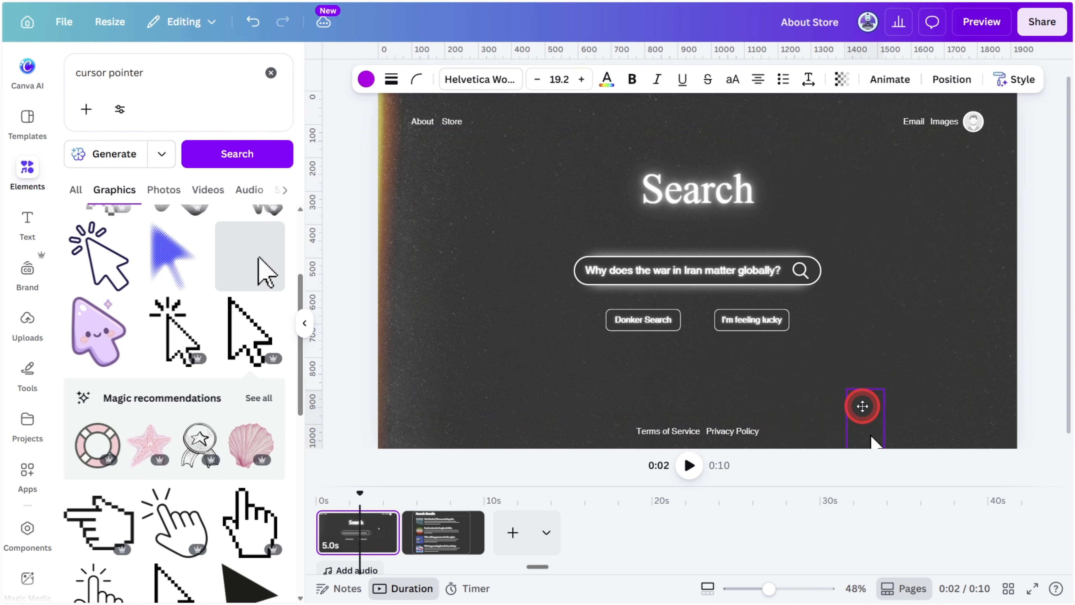
{"action": "left_click_drag", "start_coordinate": [891, 421], "coordinate": [899, 420]}
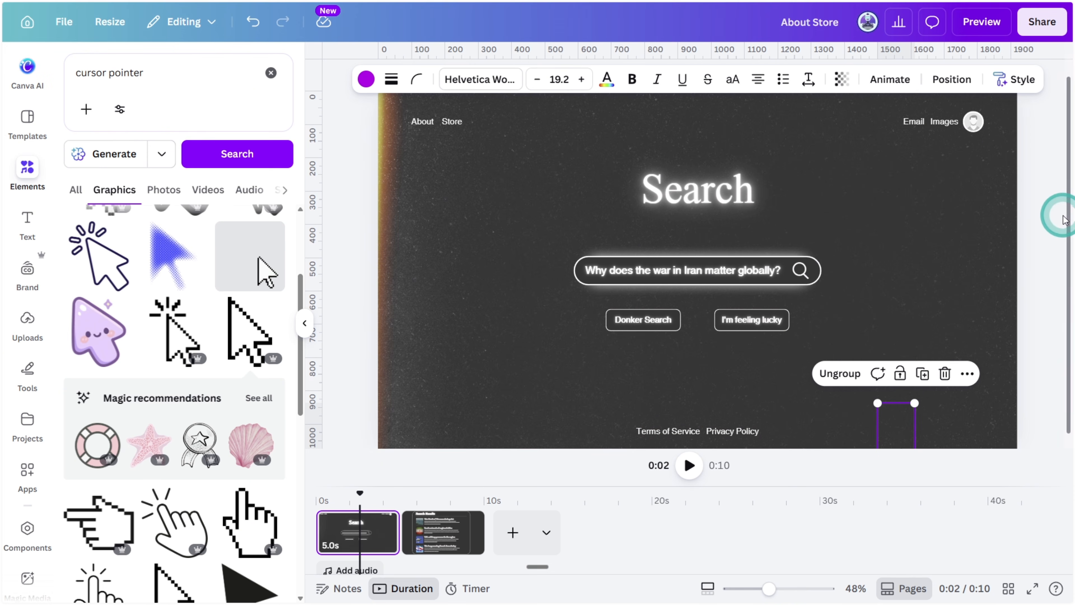
Add a Match & Move transition of 1.1 seconds between the search page and the results page, and play it back
{"action": "left_click", "coordinate": [399, 539]}
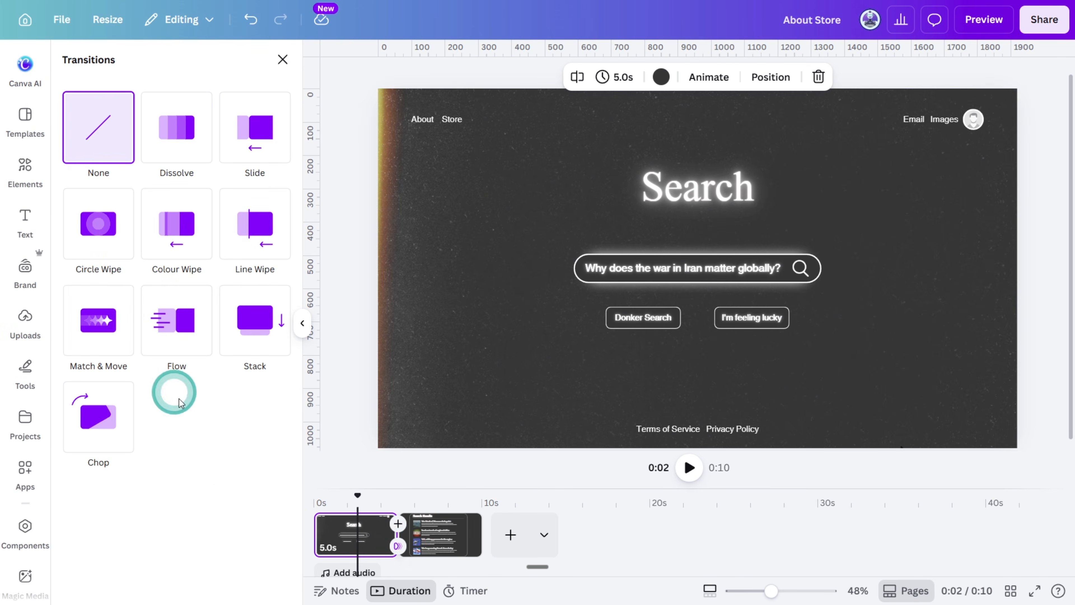
{"action": "left_click", "coordinate": [125, 323]}
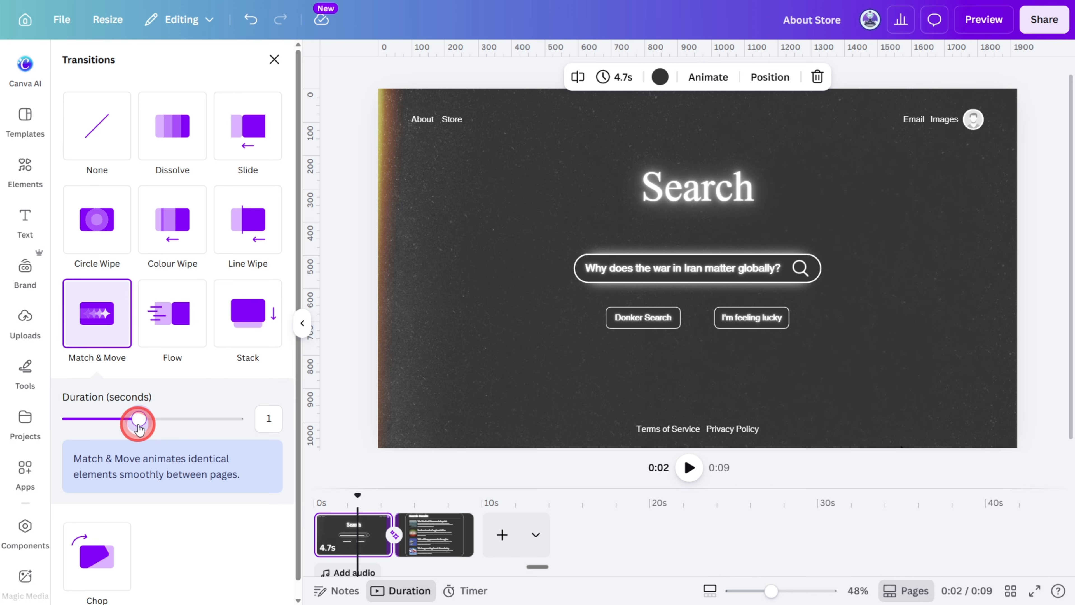
{"action": "left_click_drag", "start_coordinate": [138, 425], "coordinate": [139, 425]}
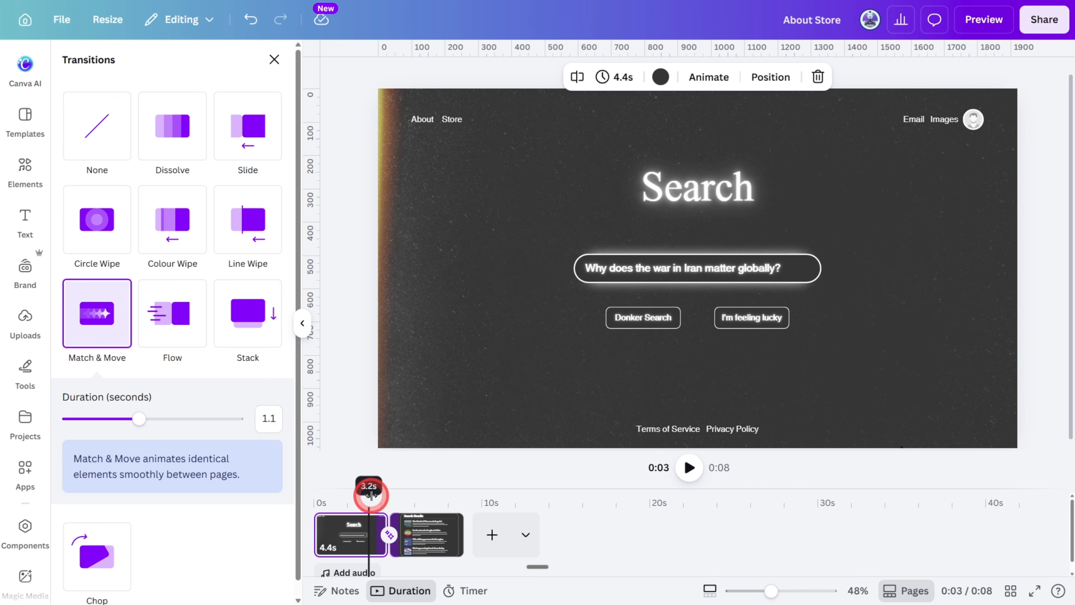
{"action": "key", "text": "space"}
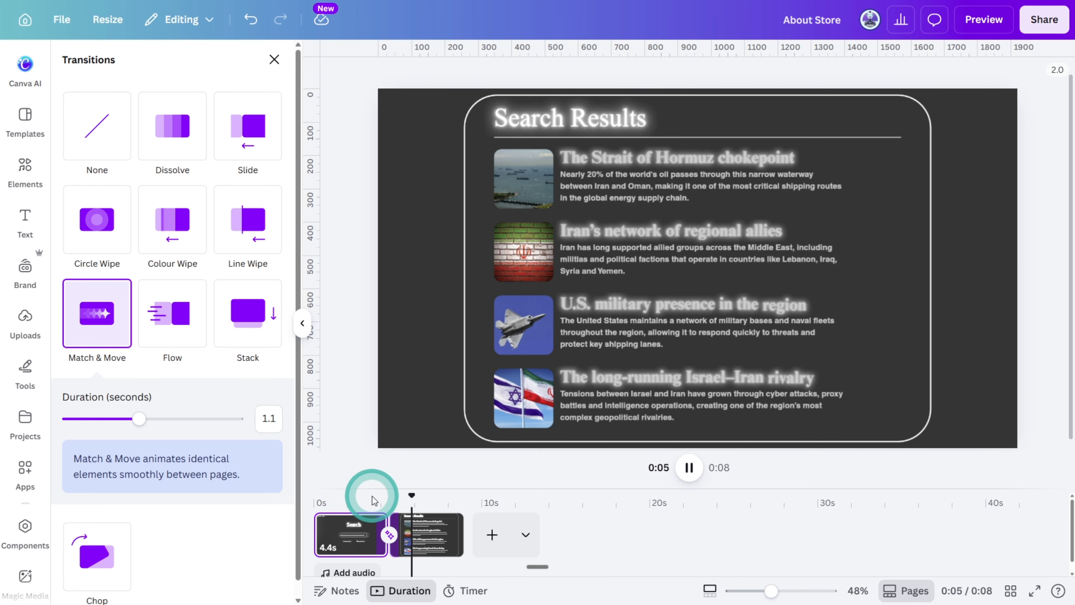
{"action": "left_click", "coordinate": [393, 500]}
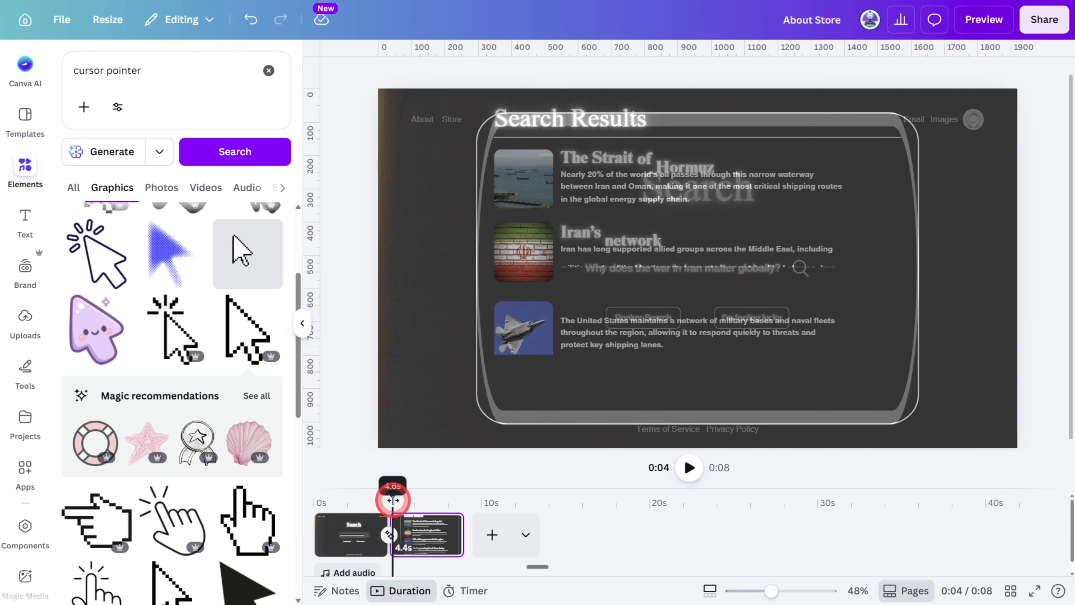
{"action": "left_click_drag", "start_coordinate": [393, 500], "coordinate": [397, 501]}
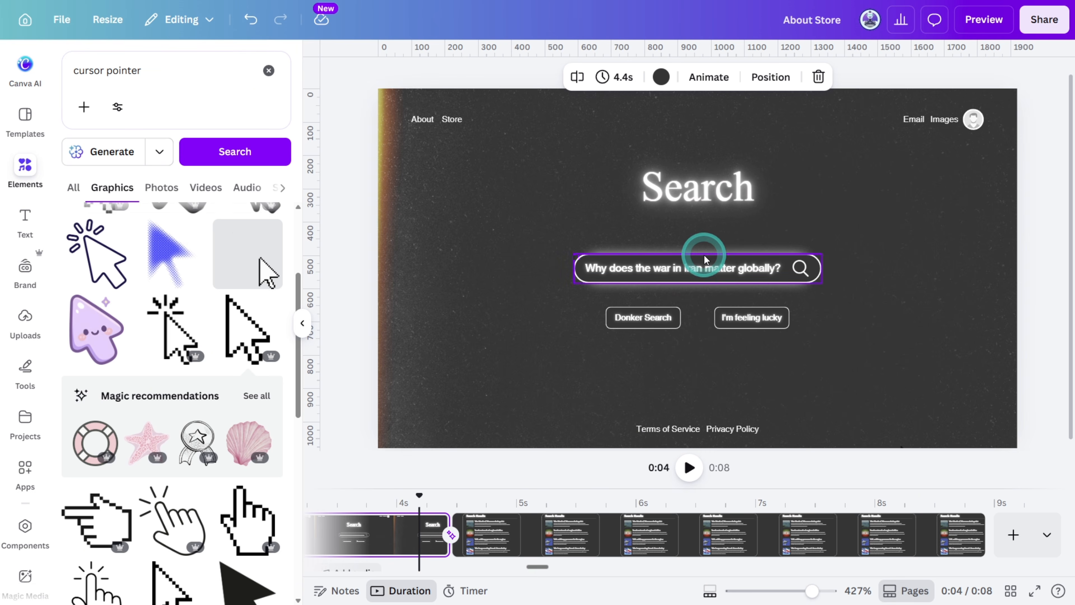
Show the element timing of the Search title on the first page and trim its end to about 4.3 s
{"action": "right_click", "coordinate": [709, 204]}
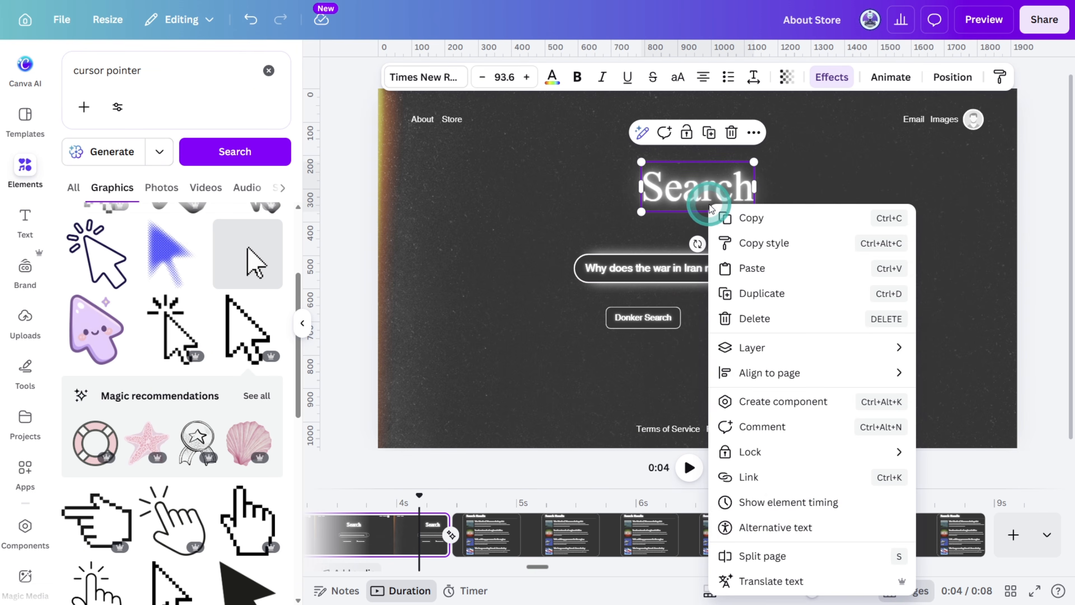
{"action": "left_click", "coordinate": [815, 503]}
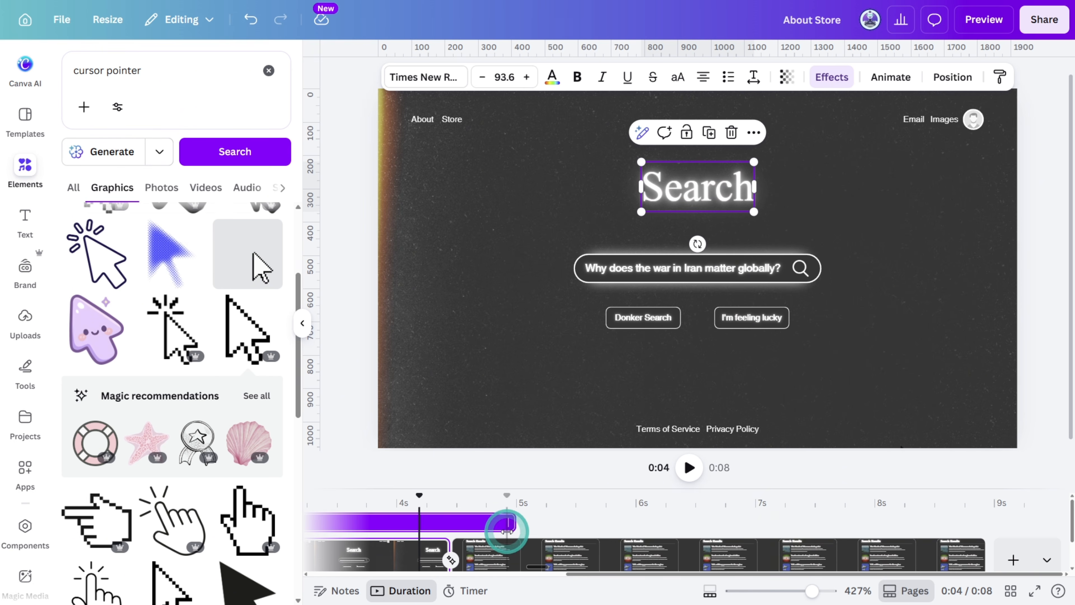
{"action": "left_click_drag", "start_coordinate": [507, 532], "coordinate": [440, 525]}
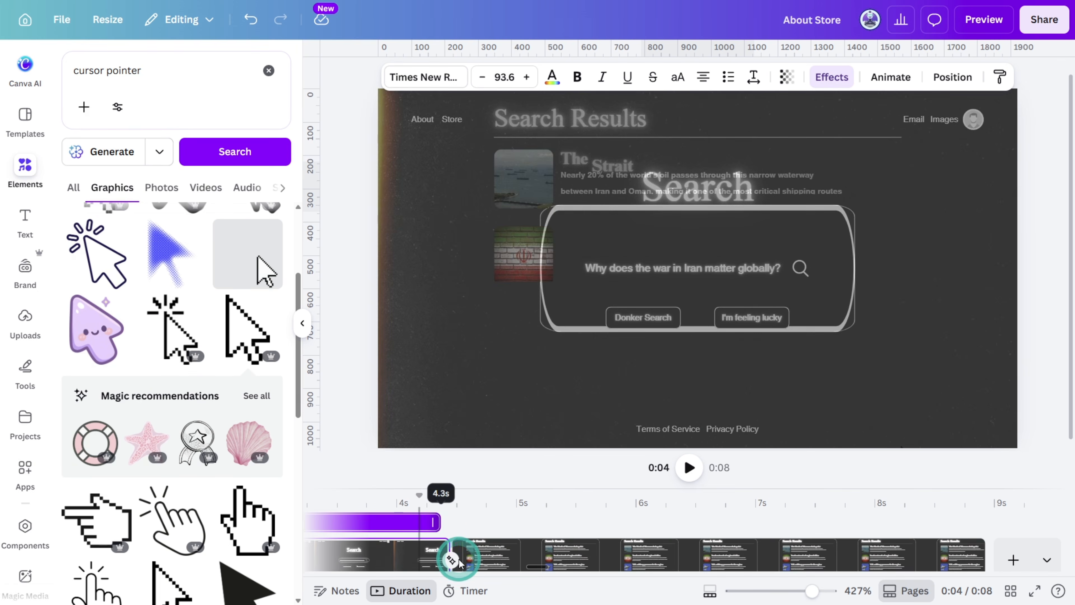
{"action": "left_click_drag", "start_coordinate": [480, 488], "coordinate": [490, 449]}
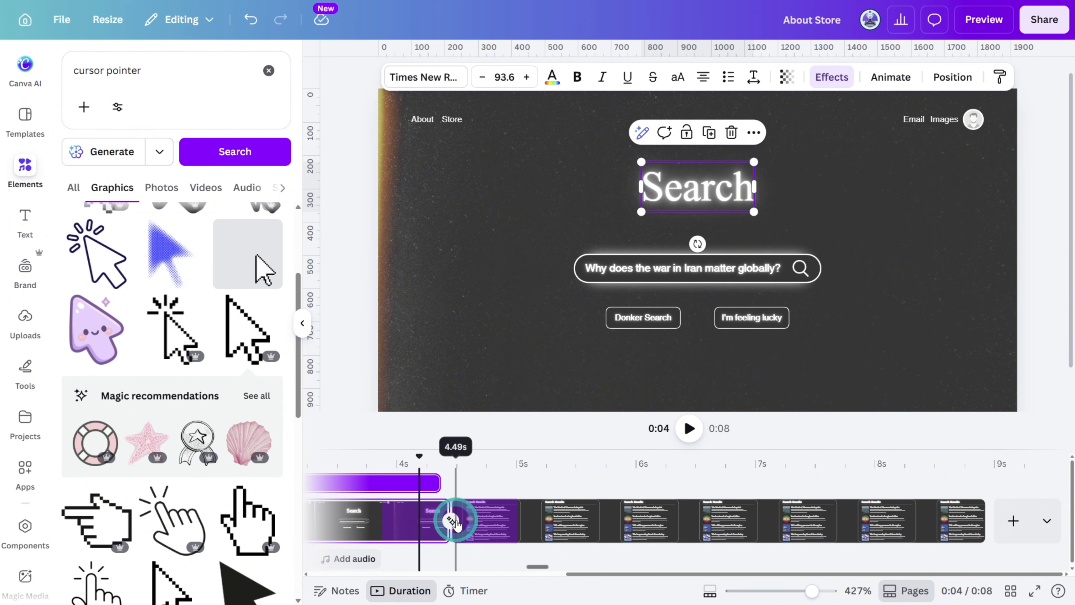
Trim the search page's elements one by one so that they end at about 3.9 s, ahead of the page transition
{"action": "left_click_drag", "start_coordinate": [439, 484], "coordinate": [496, 494]}
{"action": "left_click_drag", "start_coordinate": [627, 449], "coordinate": [627, 300]}
{"action": "left_click_drag", "start_coordinate": [601, 488], "coordinate": [538, 487]}
{"action": "scroll", "coordinate": [546, 508], "scroll_direction": "down", "scroll_amount": 3}
{"action": "left_click_drag", "start_coordinate": [601, 558], "coordinate": [537, 558]}
{"action": "left_click", "coordinate": [627, 561]}
{"action": "left_click_drag", "start_coordinate": [662, 561], "coordinate": [538, 561]}
{"action": "scroll", "coordinate": [593, 508], "scroll_direction": "down", "scroll_amount": 3}
Trim the start of the results page's title, divider line, images and texts so that they all begin at about 5 s
{"action": "left_click_drag", "start_coordinate": [663, 504], "coordinate": [672, 483]}
{"action": "left_click", "coordinate": [699, 449]}
{"action": "left_click", "coordinate": [614, 139]}
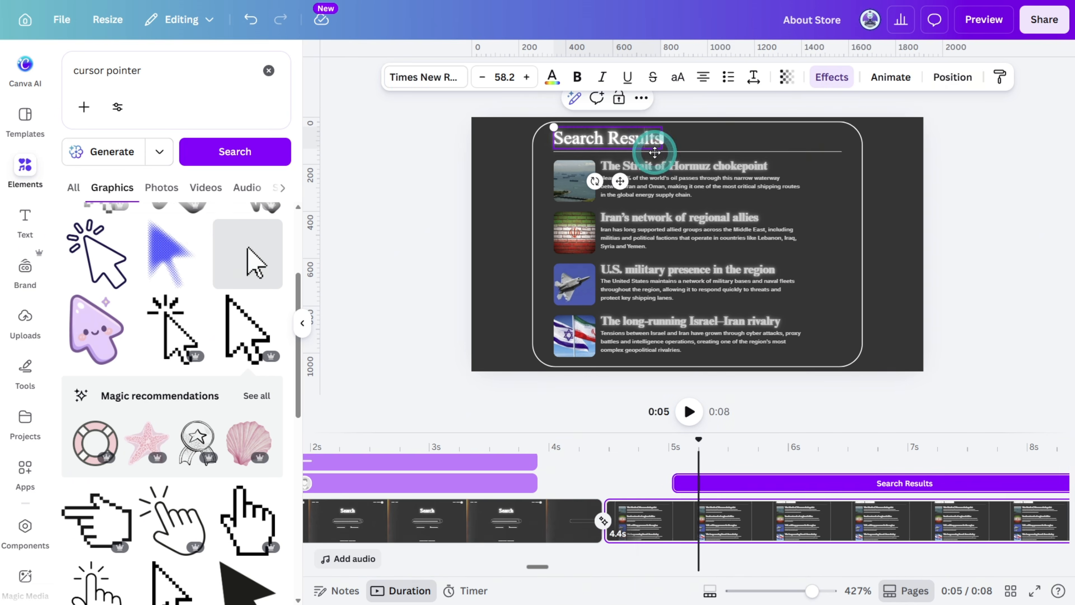
{"action": "left_click", "coordinate": [653, 151]}
{"action": "left_click", "coordinate": [575, 232]}
{"action": "left_click_drag", "start_coordinate": [551, 464], "coordinate": [673, 466]}
{"action": "left_click", "coordinate": [687, 270]}
{"action": "left_click_drag", "start_coordinate": [545, 468], "coordinate": [677, 474]}
{"action": "left_click", "coordinate": [694, 342]}
{"action": "left_click_drag", "start_coordinate": [545, 533], "coordinate": [673, 533]}
{"action": "scroll", "coordinate": [719, 509], "scroll_direction": "down", "scroll_amount": 5}
{"action": "left_click", "coordinate": [783, 512]}
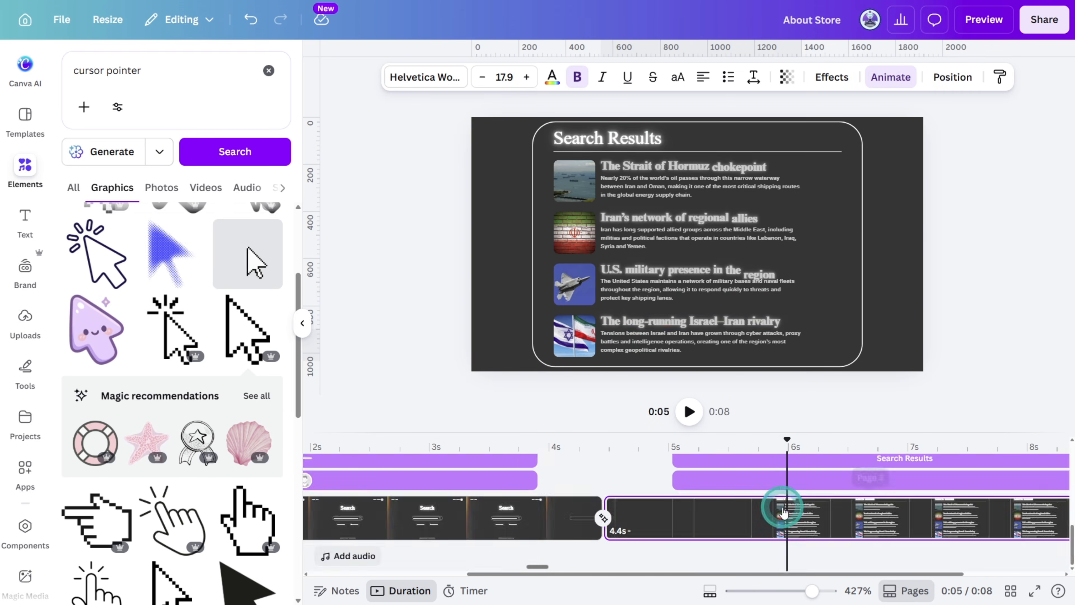
Trim the cursor group's timing on the first page to run from about 2.1 s to 3.9 s
{"action": "left_click_drag", "start_coordinate": [785, 509], "coordinate": [541, 470]}
{"action": "scroll", "coordinate": [592, 487], "scroll_direction": "up", "scroll_amount": 3}
{"action": "left_click", "coordinate": [626, 469]}
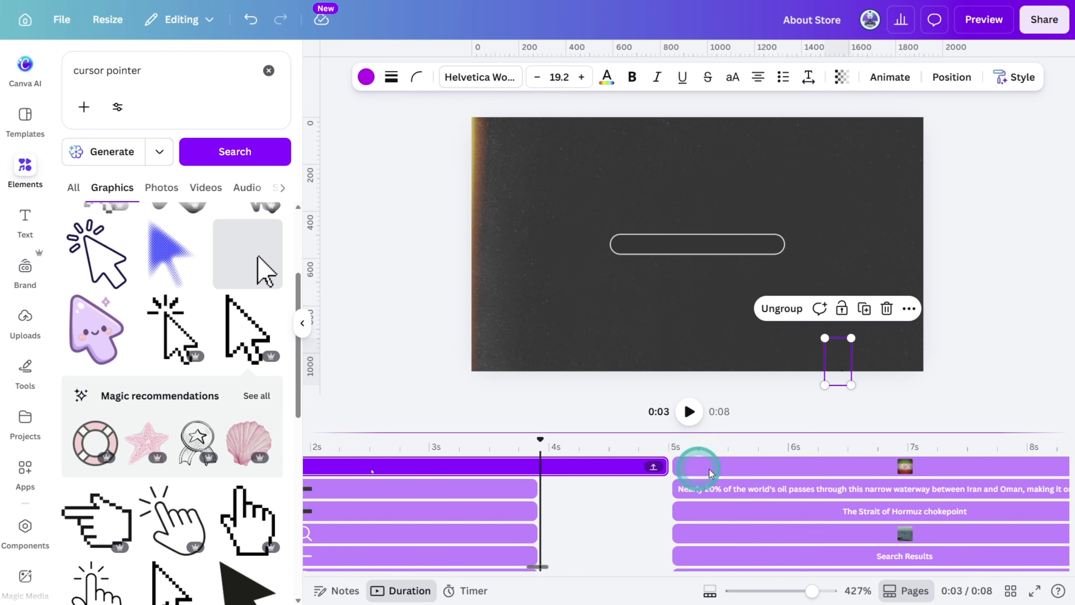
{"action": "left_click_drag", "start_coordinate": [664, 471], "coordinate": [536, 467]}
{"action": "left_click_drag", "start_coordinate": [538, 573], "coordinate": [384, 574]}
{"action": "left_click_drag", "start_coordinate": [314, 466], "coordinate": [580, 466]}
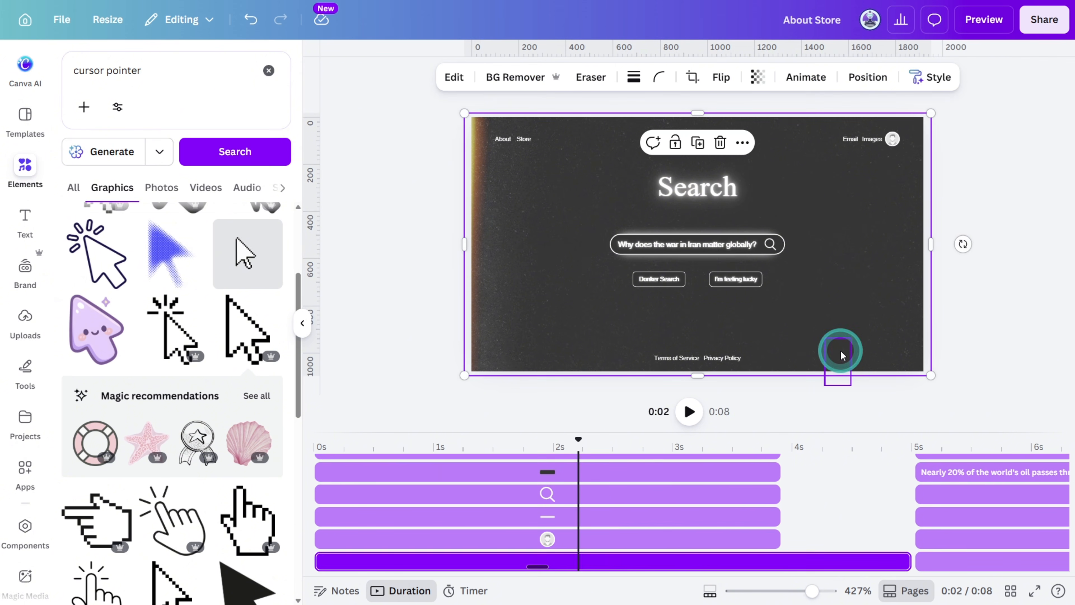
Create a custom animation path that moves the cursor group up to the magnifying glass icon, using the Smooth movement style
{"action": "left_click", "coordinate": [842, 357]}
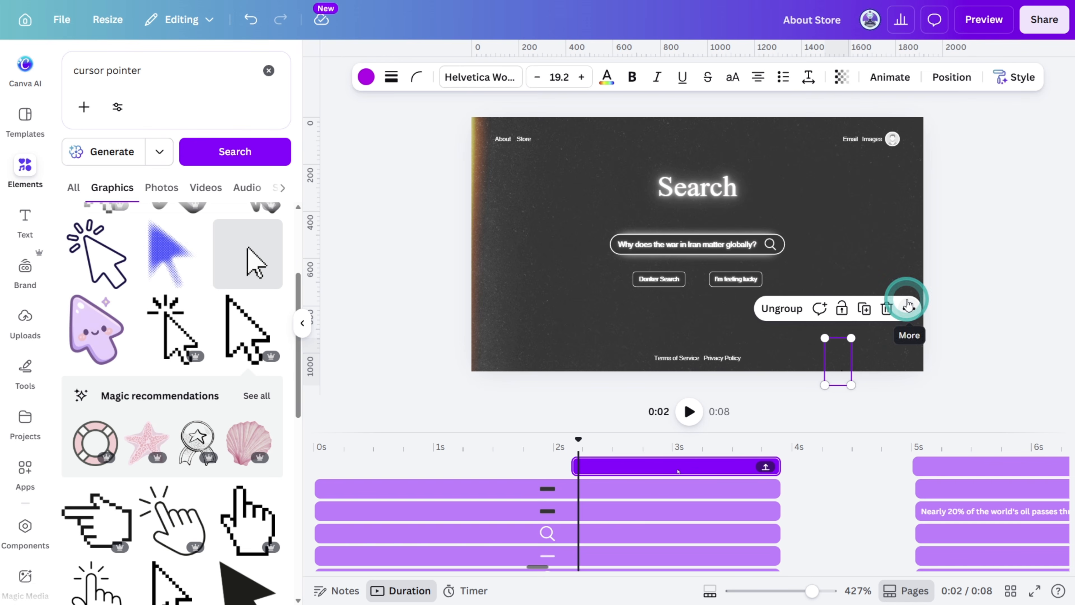
{"action": "left_click", "coordinate": [891, 78]}
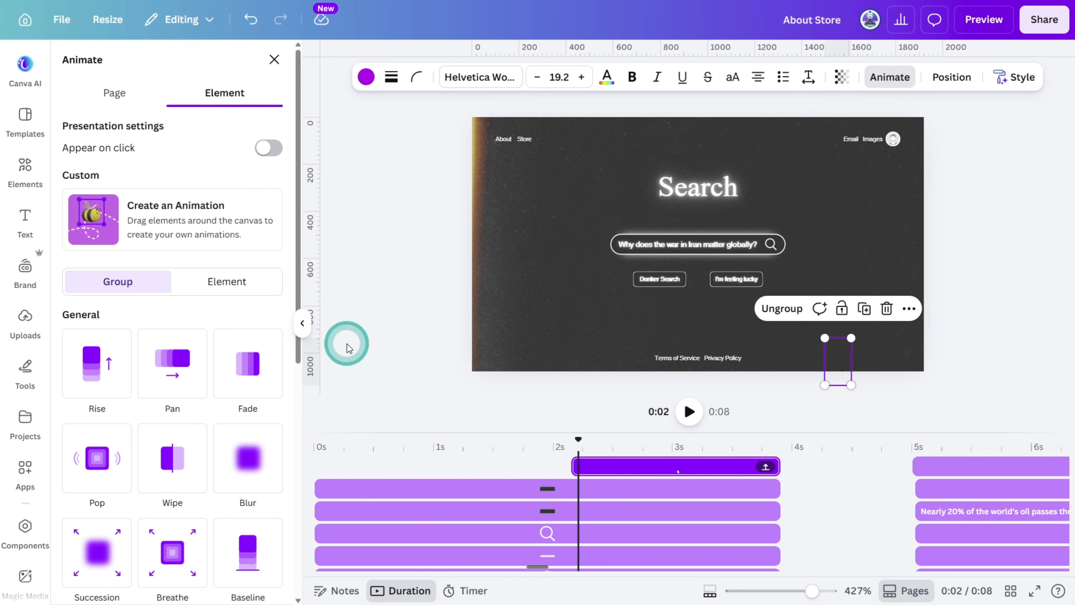
{"action": "left_click", "coordinate": [204, 216]}
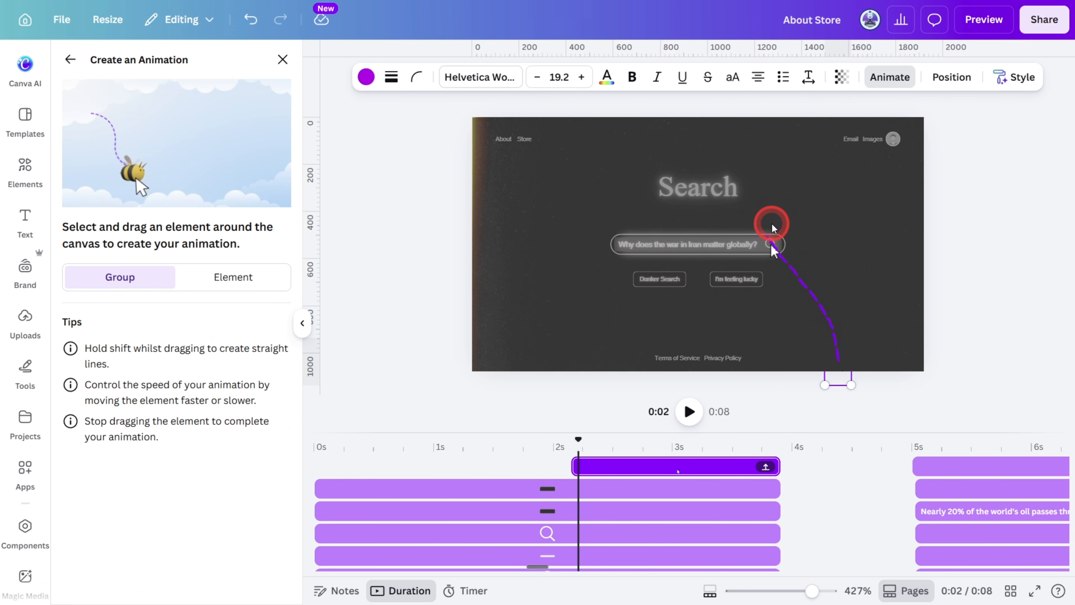
{"action": "left_click_drag", "start_coordinate": [771, 224], "coordinate": [771, 223]}
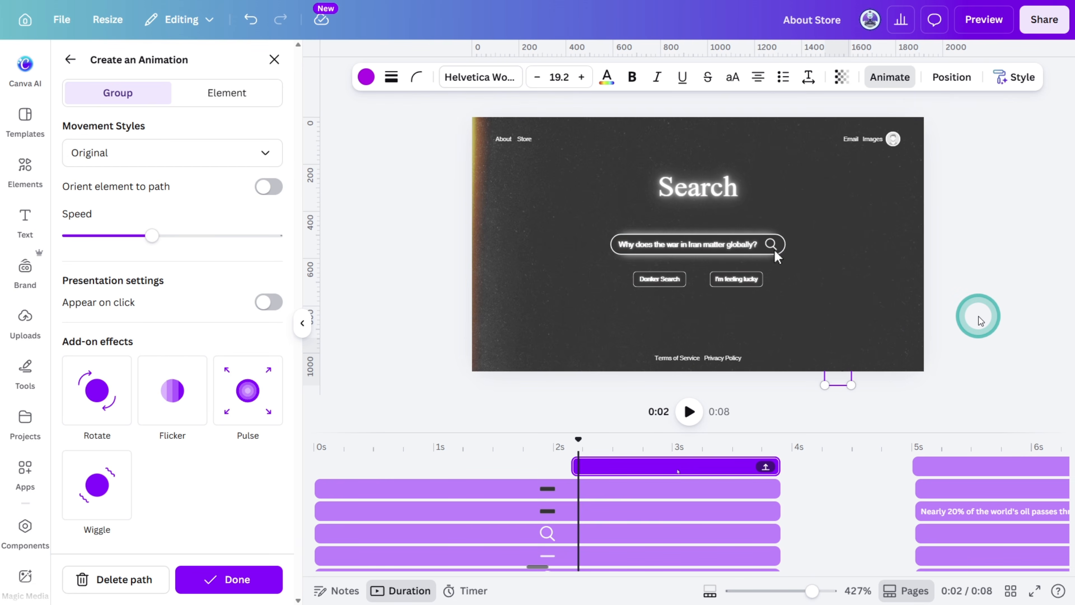
{"action": "left_click", "coordinate": [240, 157]}
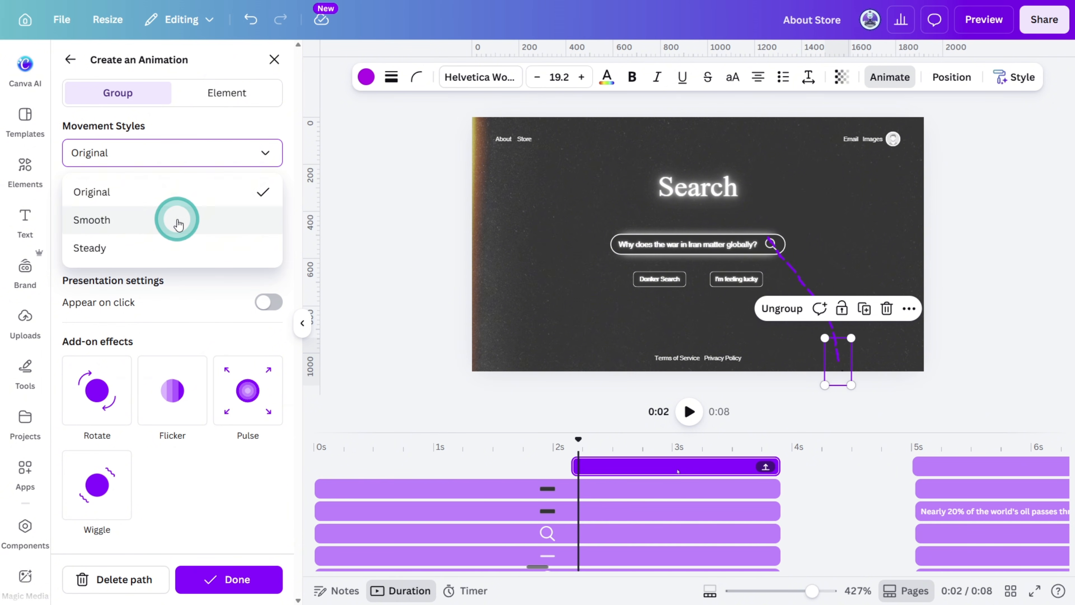
{"action": "left_click", "coordinate": [178, 224]}
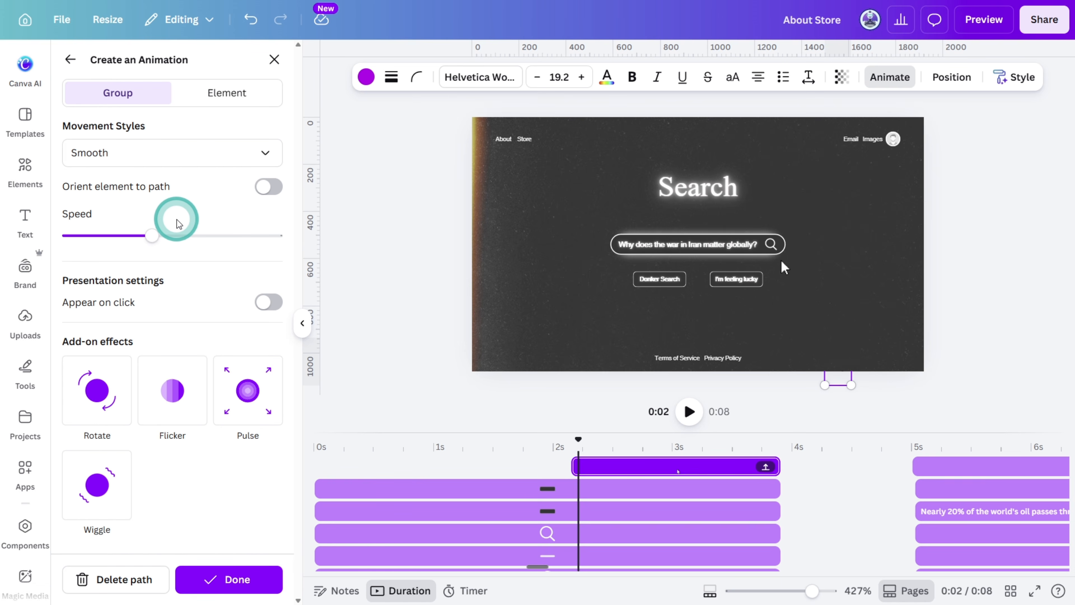
Search graphics for "mouse hand cursor" and place the pixelated hand over the magnifying glass in the search bar
{"action": "left_click", "coordinate": [180, 75]}
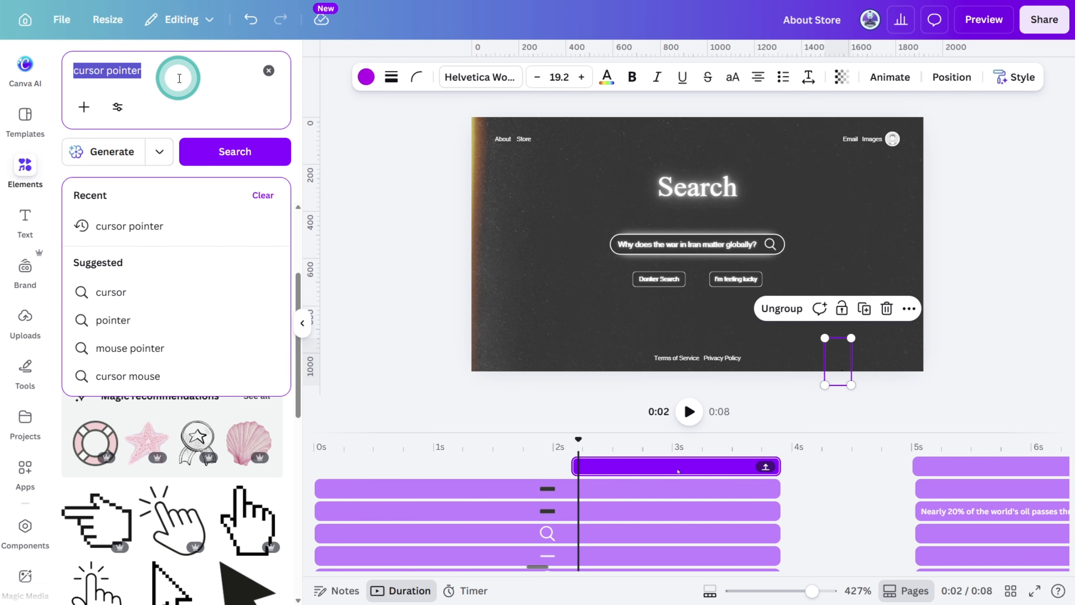
{"action": "type", "text": "mouse hand pointer"}
{"action": "key", "text": "Return"}
{"action": "left_click_drag", "start_coordinate": [240, 254], "coordinate": [796, 239]}
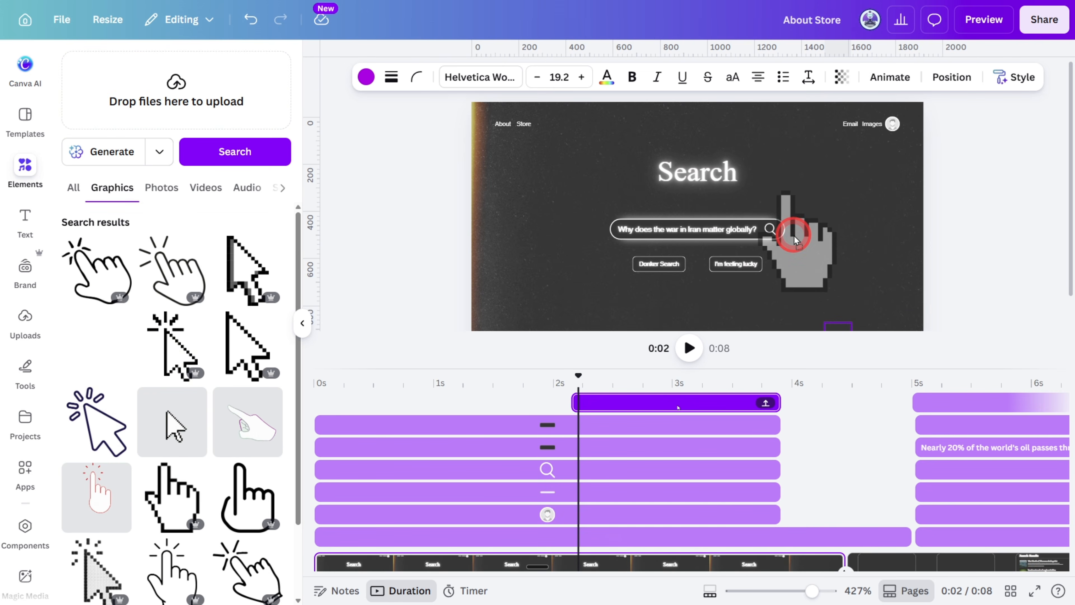
Trim the hand cursor to show from about 3.8 s to 4.1 s, directly after the arrow cursor, and preview the video
{"action": "left_click_drag", "start_coordinate": [578, 375], "coordinate": [776, 383]}
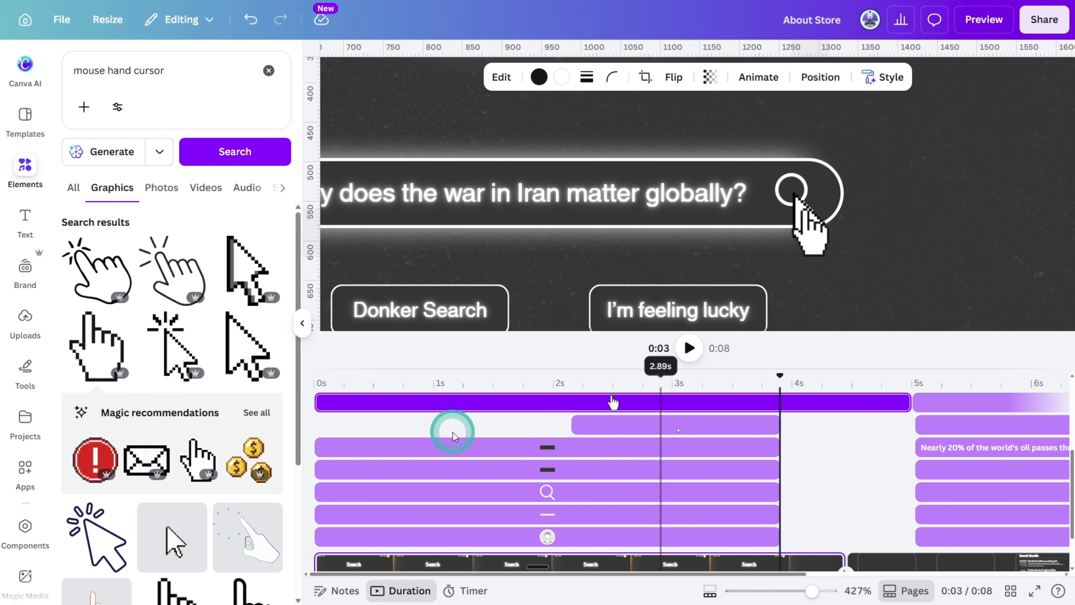
{"action": "left_click_drag", "start_coordinate": [319, 406], "coordinate": [782, 425]}
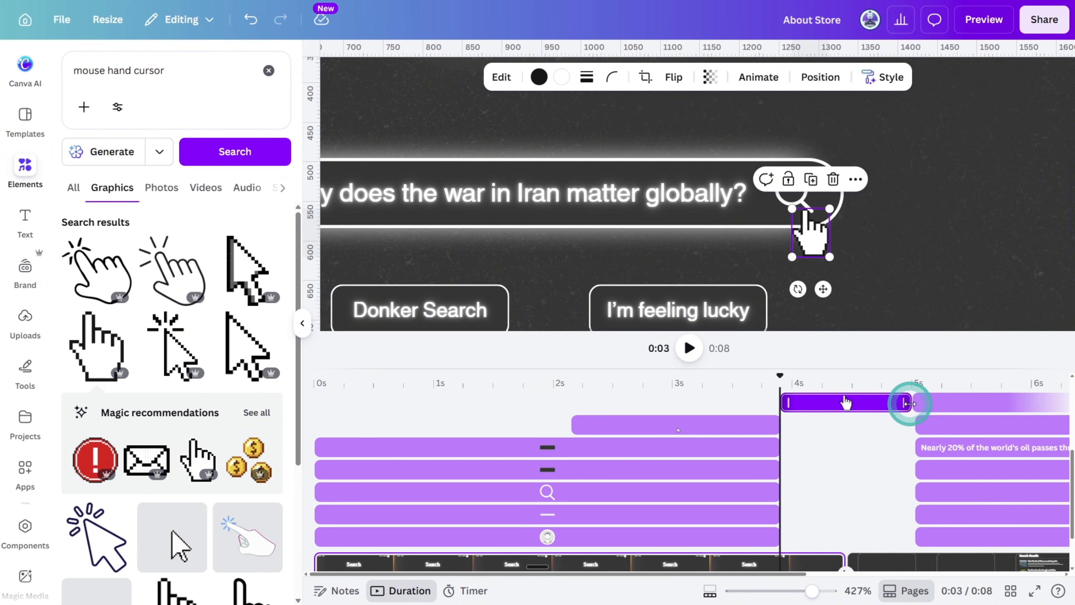
{"action": "left_click_drag", "start_coordinate": [909, 404], "coordinate": [738, 390]}
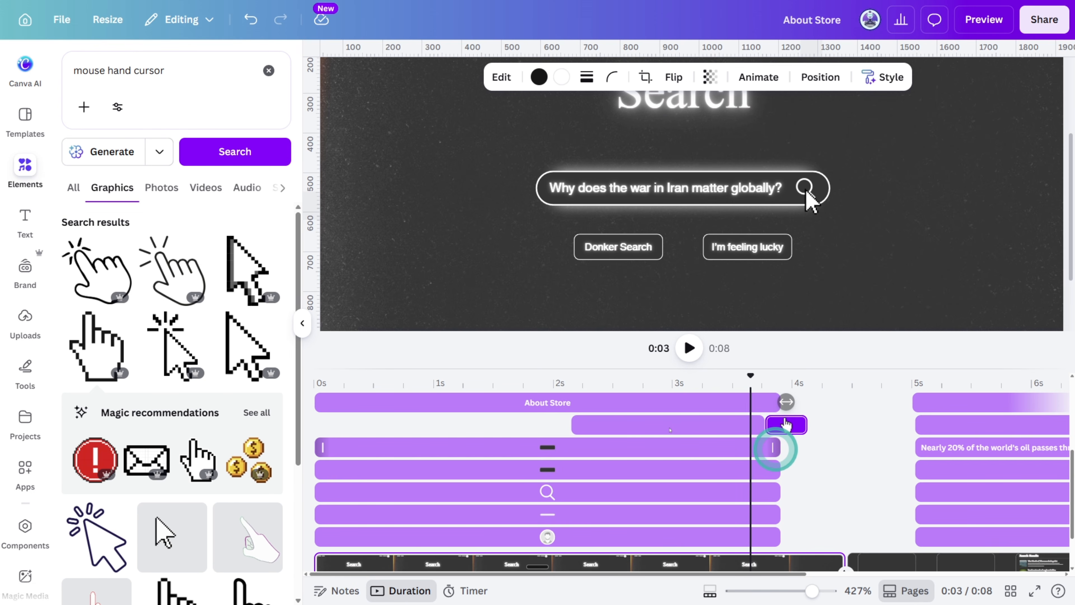
{"action": "left_click", "coordinate": [961, 106]}
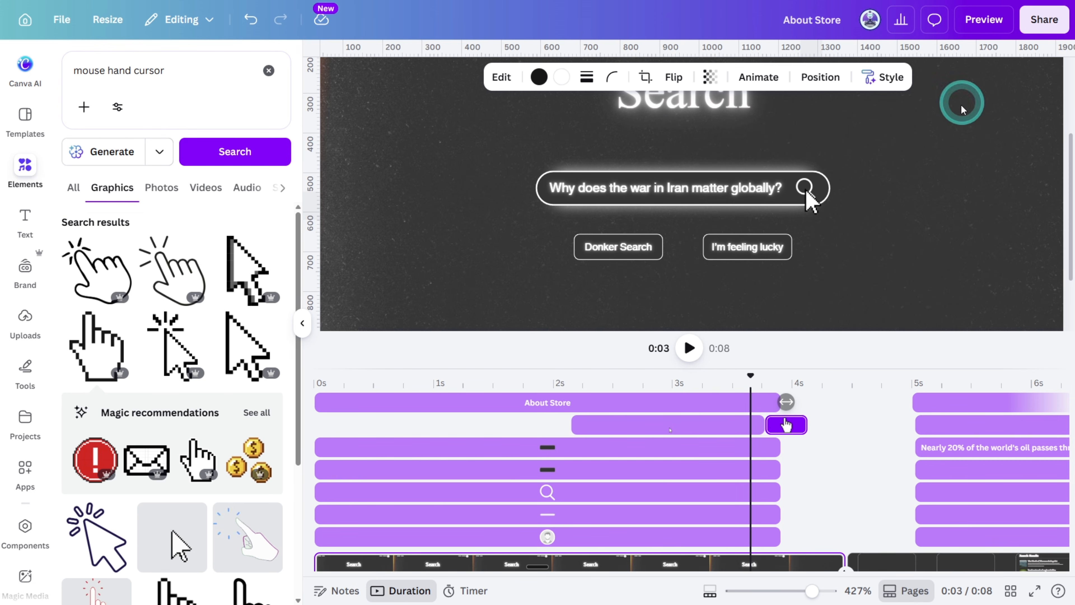
{"action": "left_click", "coordinate": [981, 21]}
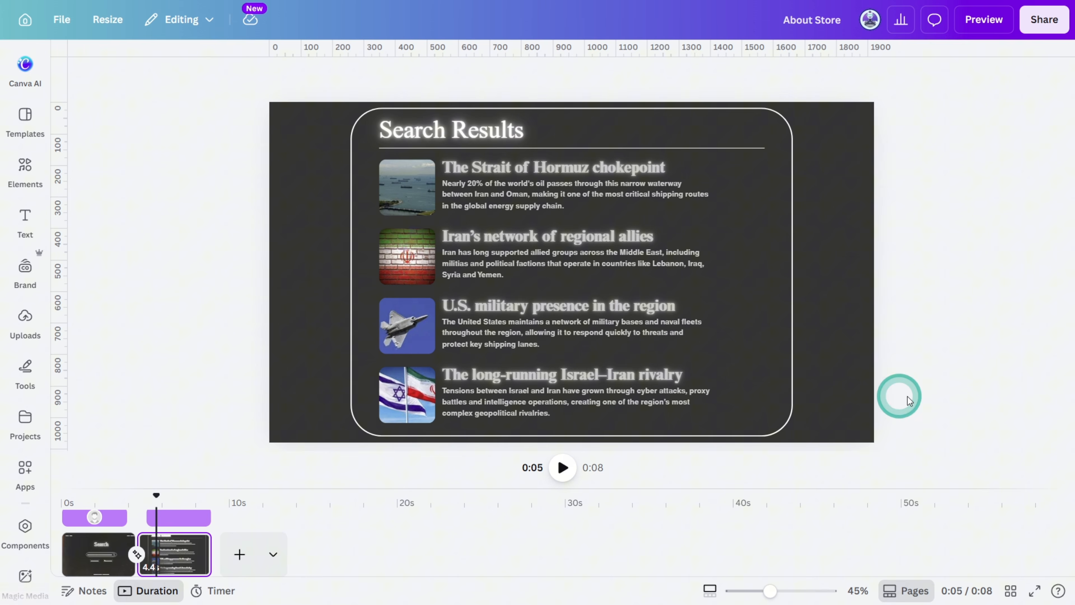
Select the title and all headings and descriptions on the results page and apply the Ascend text animation to them
{"action": "left_click", "coordinate": [550, 168]}
{"action": "left_click", "coordinate": [546, 186], "text": "shift"}
{"action": "left_click", "coordinate": [508, 238], "text": "shift"}
{"action": "left_click", "coordinate": [506, 262], "text": "shift"}
{"action": "left_click", "coordinate": [504, 306], "text": "shift"}
{"action": "left_click", "coordinate": [503, 332], "text": "shift"}
{"action": "left_click", "coordinate": [502, 376], "text": "shift"}
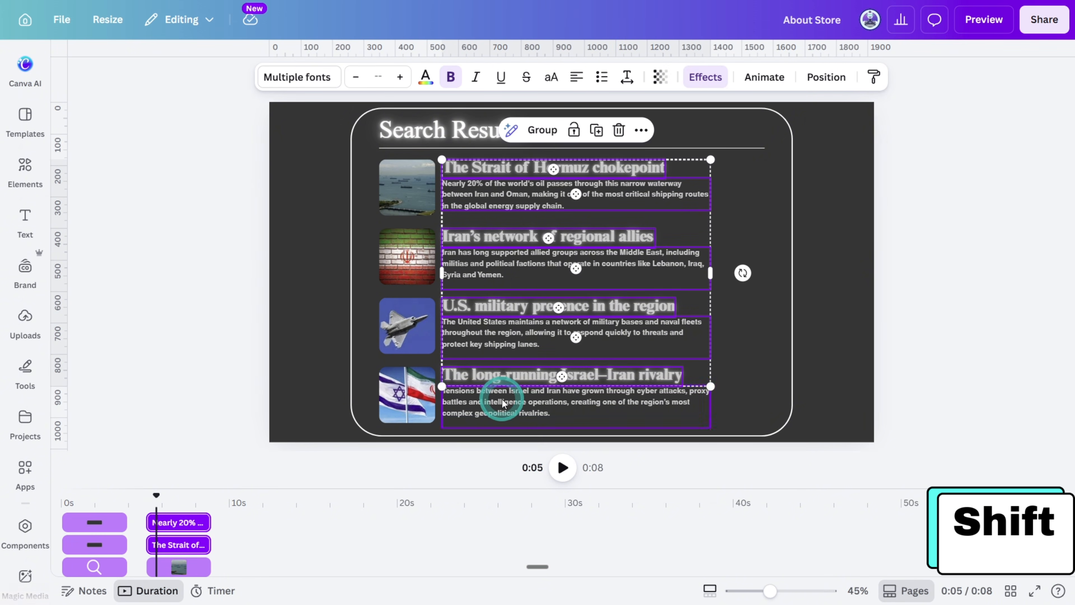
{"action": "left_click", "coordinate": [503, 399], "text": "shift"}
{"action": "left_click", "coordinate": [468, 134], "text": "shift"}
{"action": "left_click", "coordinate": [758, 77]}
{"action": "left_click", "coordinate": [195, 386]}
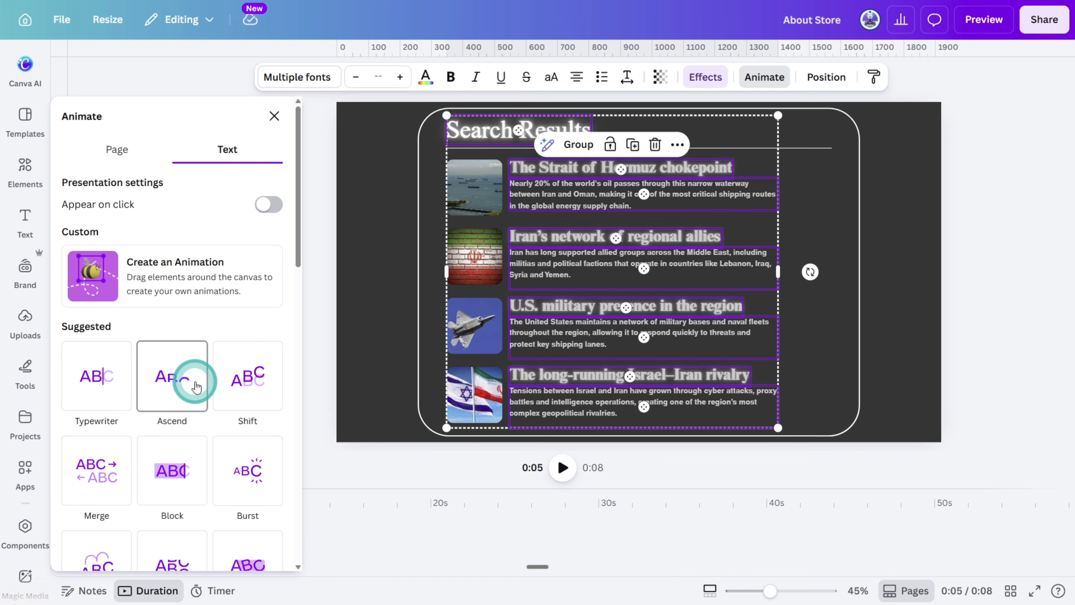
{"action": "left_click", "coordinate": [195, 387]}
Select the four result images and apply the Baseline animation to them, on enter only
{"action": "left_click", "coordinate": [462, 189]}
{"action": "left_click", "coordinate": [466, 257], "text": "shift"}
{"action": "left_click", "coordinate": [465, 327], "text": "shift"}
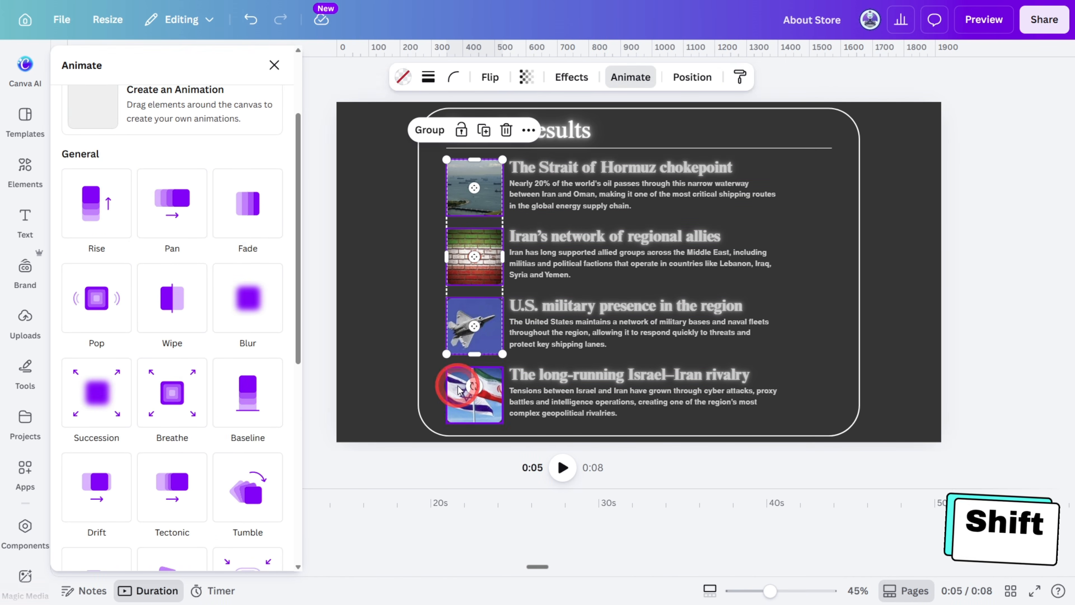
{"action": "left_click", "coordinate": [462, 386], "text": "shift"}
{"action": "left_click", "coordinate": [253, 400]}
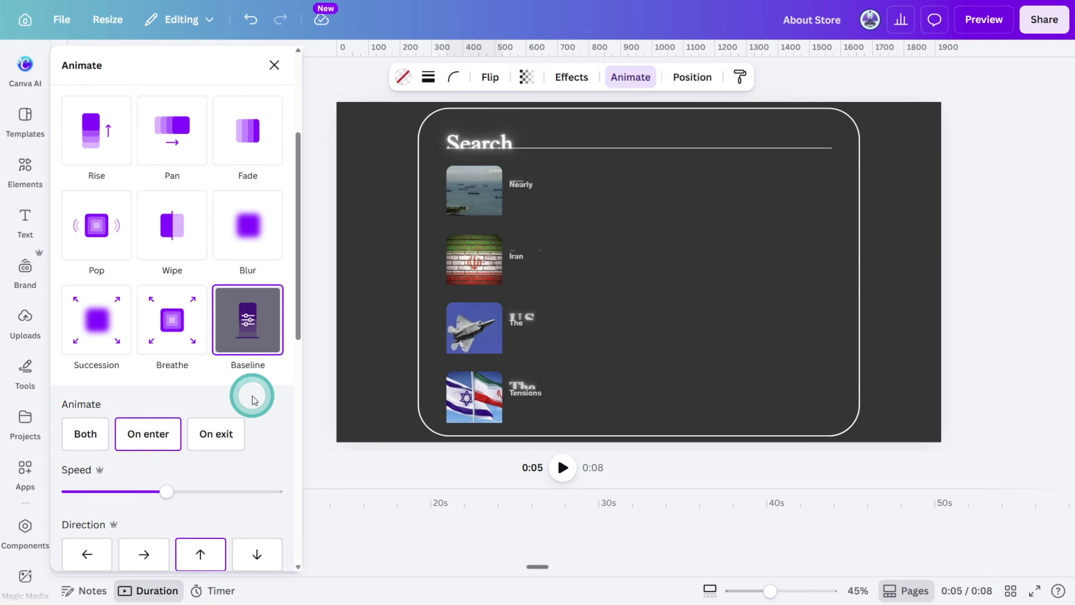
{"action": "left_click", "coordinate": [170, 435]}
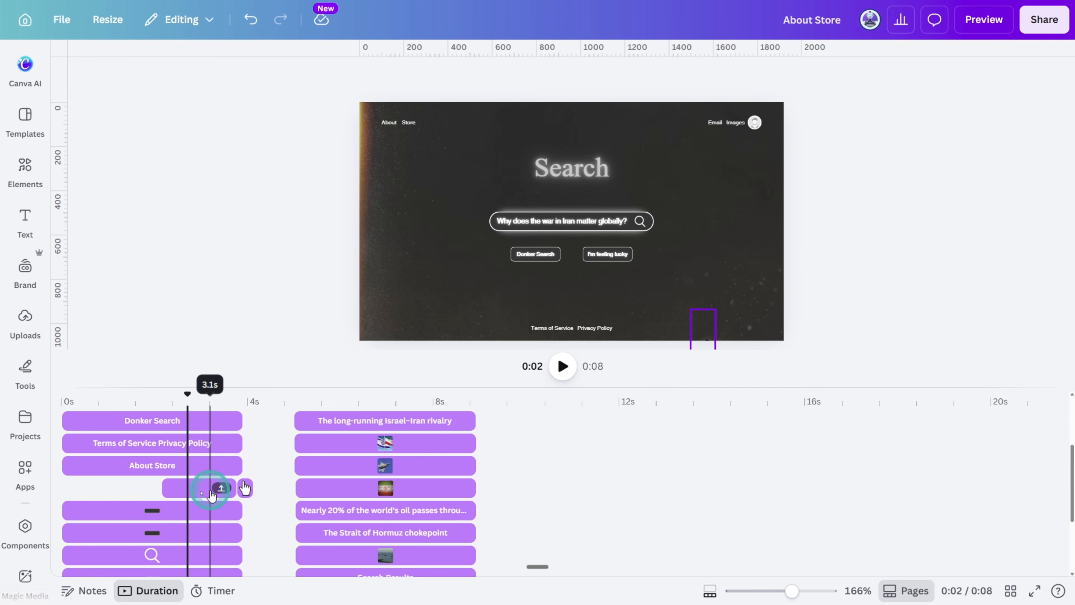
Copy the first page's arrow cursor group onto the results page and play that part of the video
{"action": "left_click_drag", "start_coordinate": [231, 488], "coordinate": [244, 490]}
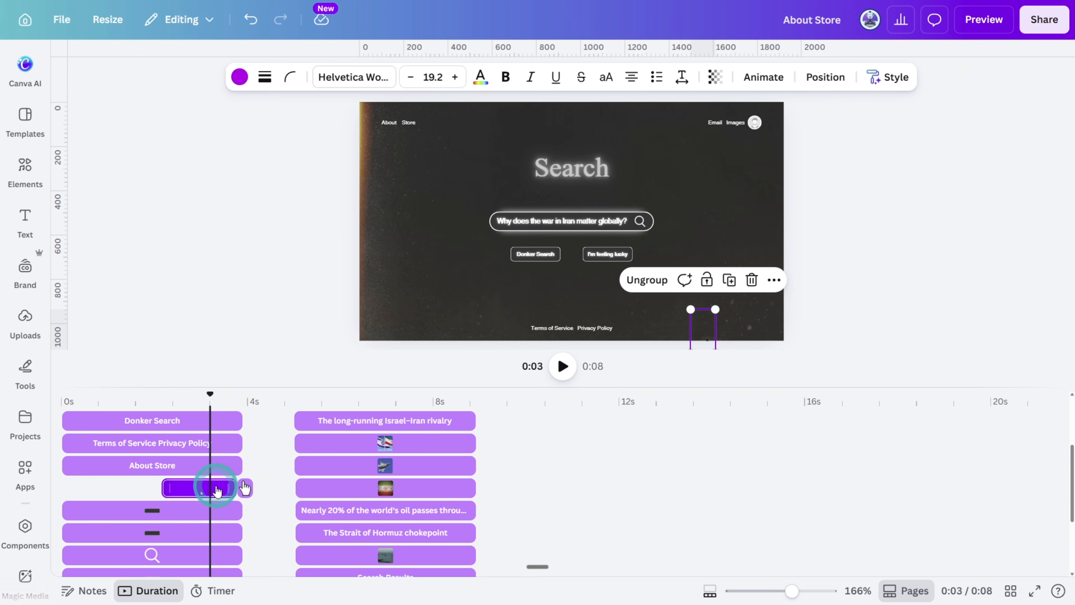
{"action": "left_click", "coordinate": [411, 405]}
{"action": "key", "text": "ctrl+v"}
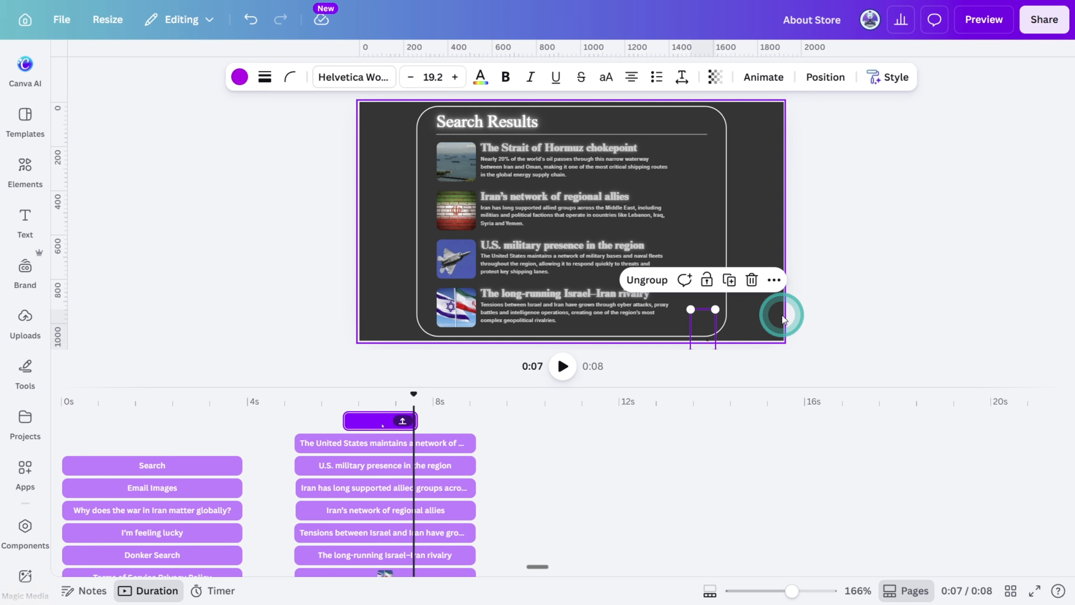
{"action": "left_click", "coordinate": [293, 395]}
{"action": "key", "text": "space"}
{"action": "key", "text": "space"}
Replace the arrow cursor group's motion path on the results page with one ending at the Strait of Hormuz heading
{"action": "left_click", "coordinate": [648, 77]}
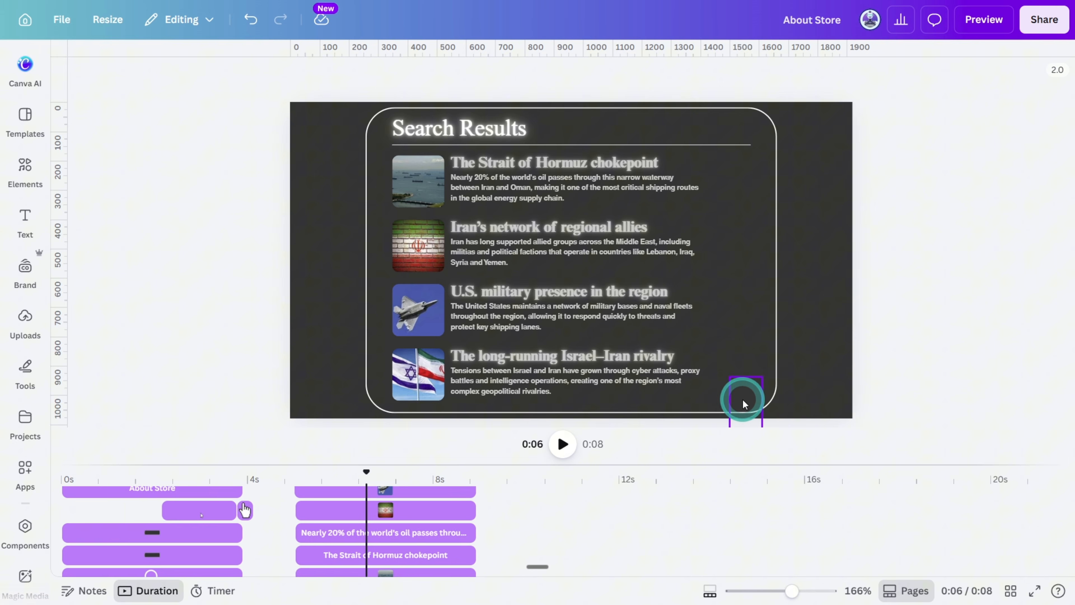
{"action": "left_click", "coordinate": [746, 405]}
{"action": "left_click", "coordinate": [763, 77]}
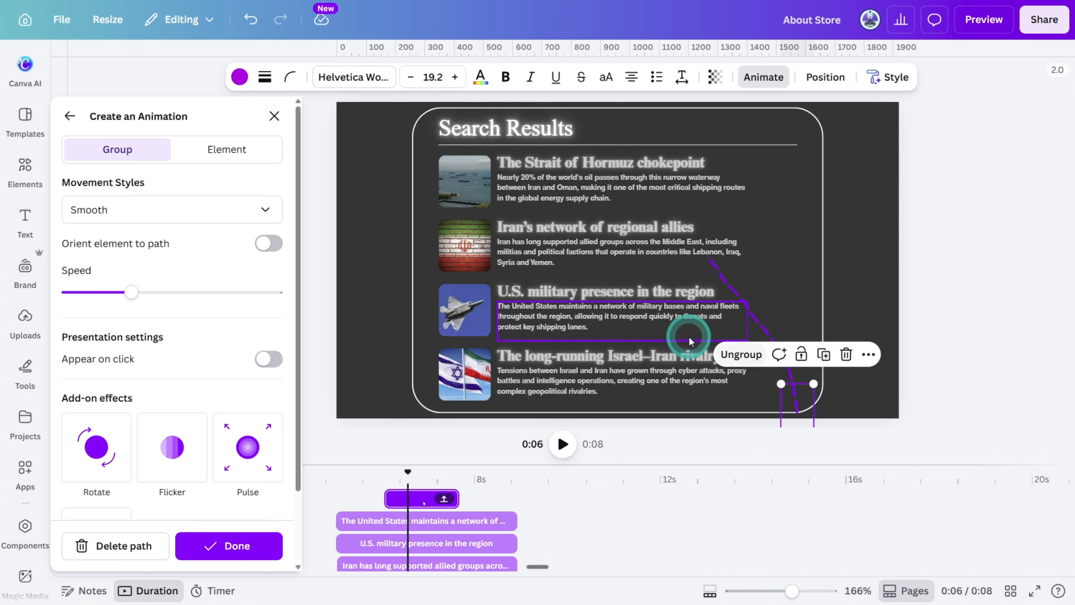
{"action": "left_click", "coordinate": [114, 545]}
{"action": "left_click_drag", "start_coordinate": [803, 411], "coordinate": [585, 227]}
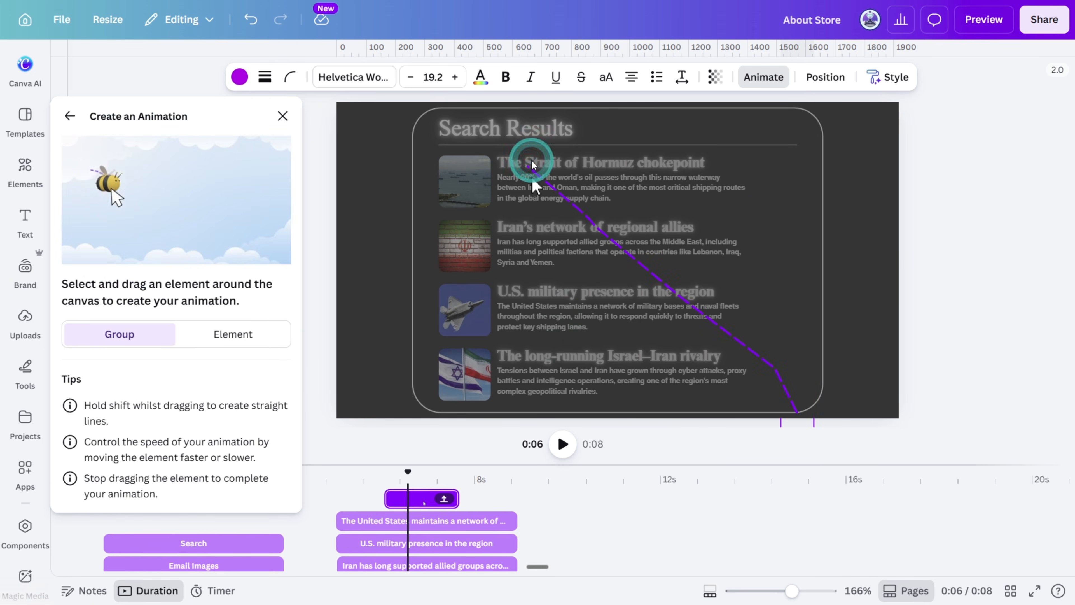
{"action": "left_click_drag", "start_coordinate": [532, 164], "coordinate": [533, 166]}
Lower the speed of the arrow cursor's new motion path and finish the animation
{"action": "left_click", "coordinate": [173, 210]}
{"action": "left_click", "coordinate": [149, 273]}
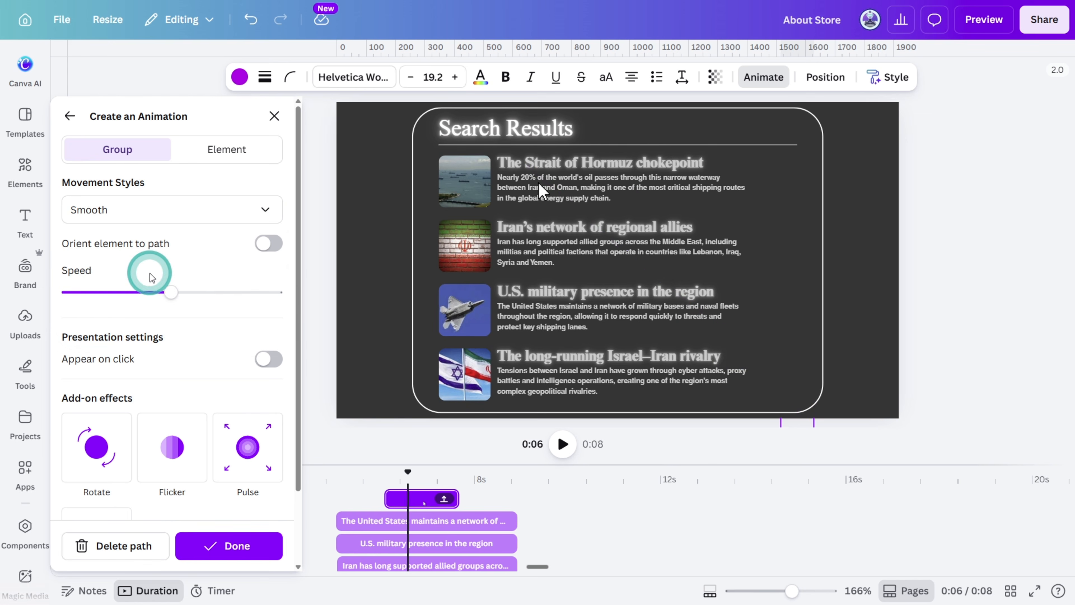
{"action": "left_click_drag", "start_coordinate": [152, 278], "coordinate": [101, 292]}
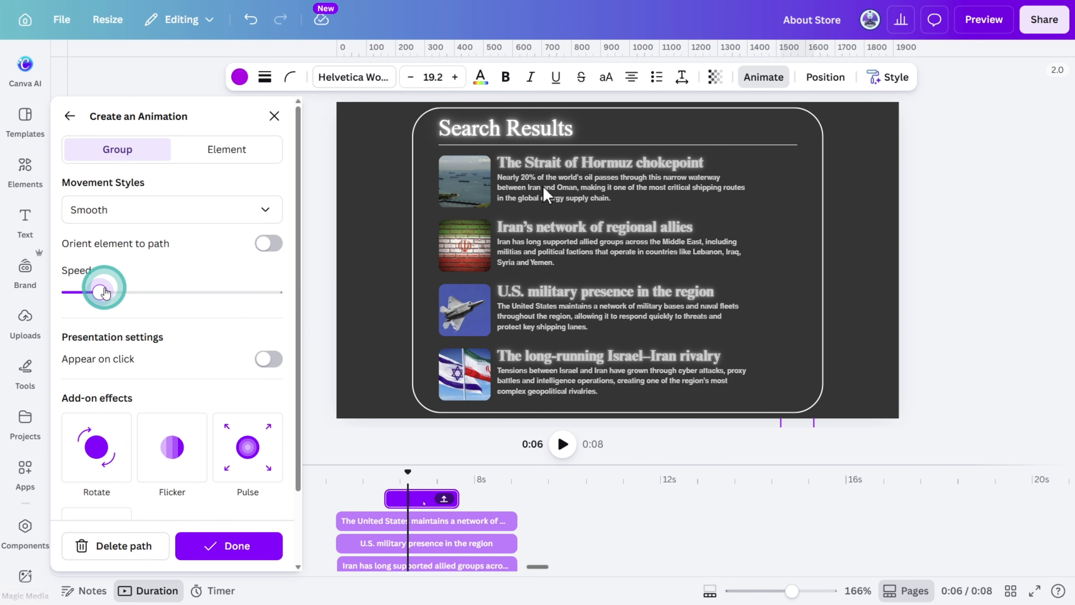
{"action": "left_click", "coordinate": [224, 354]}
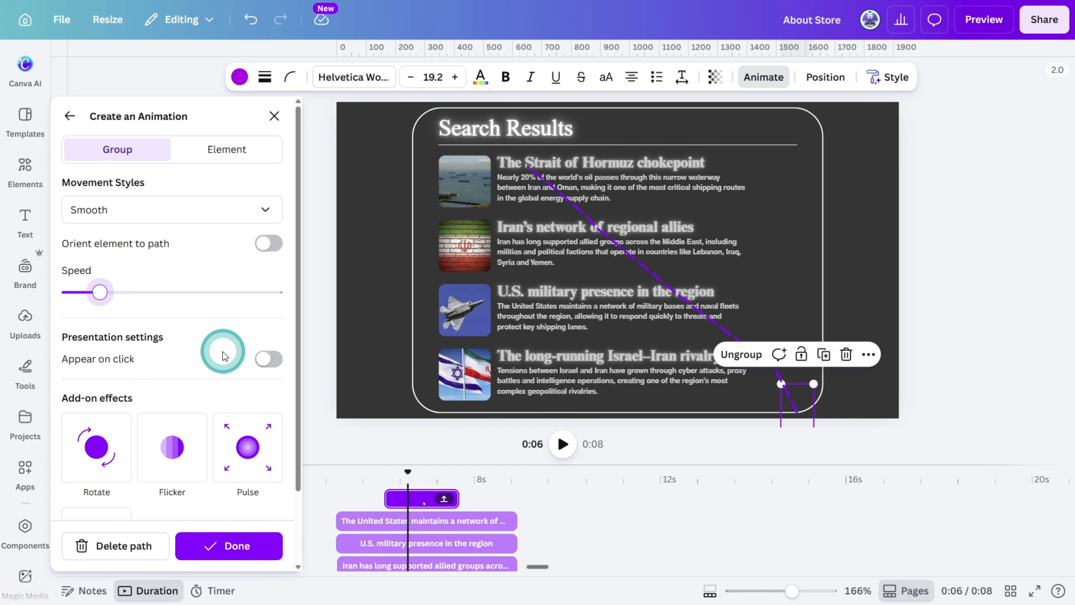
{"action": "left_click", "coordinate": [209, 546]}
Copy the first page's hand cursor onto the results page, over the Strait of Hormuz heading, at about 8.1 s
{"action": "left_click_drag", "start_coordinate": [378, 502], "coordinate": [443, 475]}
{"action": "scroll", "coordinate": [262, 518], "scroll_direction": "down", "scroll_amount": 5}
{"action": "left_click", "coordinate": [245, 534]}
{"action": "scroll", "coordinate": [254, 529], "scroll_direction": "up", "scroll_amount": 5}
{"action": "left_click", "coordinate": [437, 477]}
{"action": "key", "text": "ctrl+v"}
{"action": "left_click_drag", "start_coordinate": [666, 274], "coordinate": [481, 172]}
{"action": "left_click", "coordinate": [447, 473]}
{"action": "left_click_drag", "start_coordinate": [450, 475], "coordinate": [444, 474]}
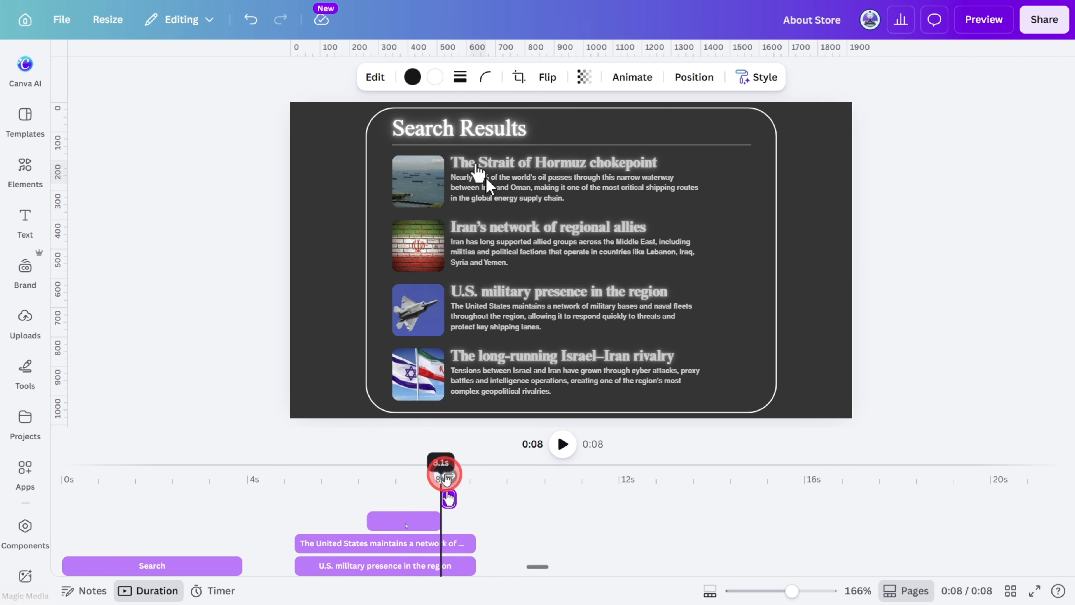
Align the hand cursor's clip to start at about 8.1 s, directly after the arrow cursor's clip, and check the switch
{"action": "left_click_drag", "start_coordinate": [792, 591], "coordinate": [807, 591]}
{"action": "left_click_drag", "start_coordinate": [819, 503], "coordinate": [811, 502]}
{"action": "left_click_drag", "start_coordinate": [821, 475], "coordinate": [810, 475]}
{"action": "left_click_drag", "start_coordinate": [813, 519], "coordinate": [803, 519]}
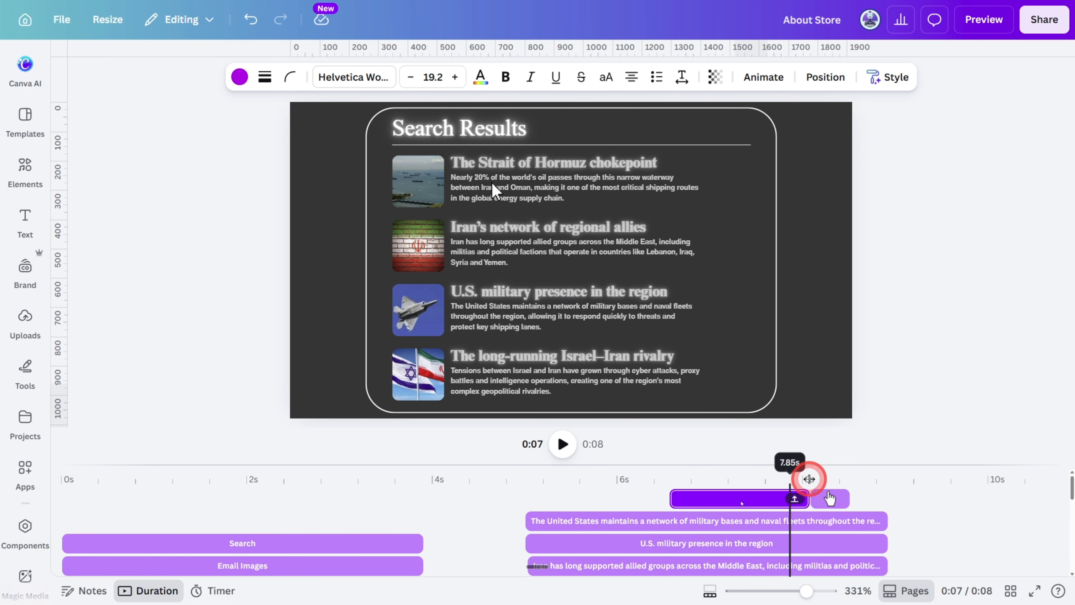
{"action": "left_click_drag", "start_coordinate": [806, 478], "coordinate": [766, 495]}
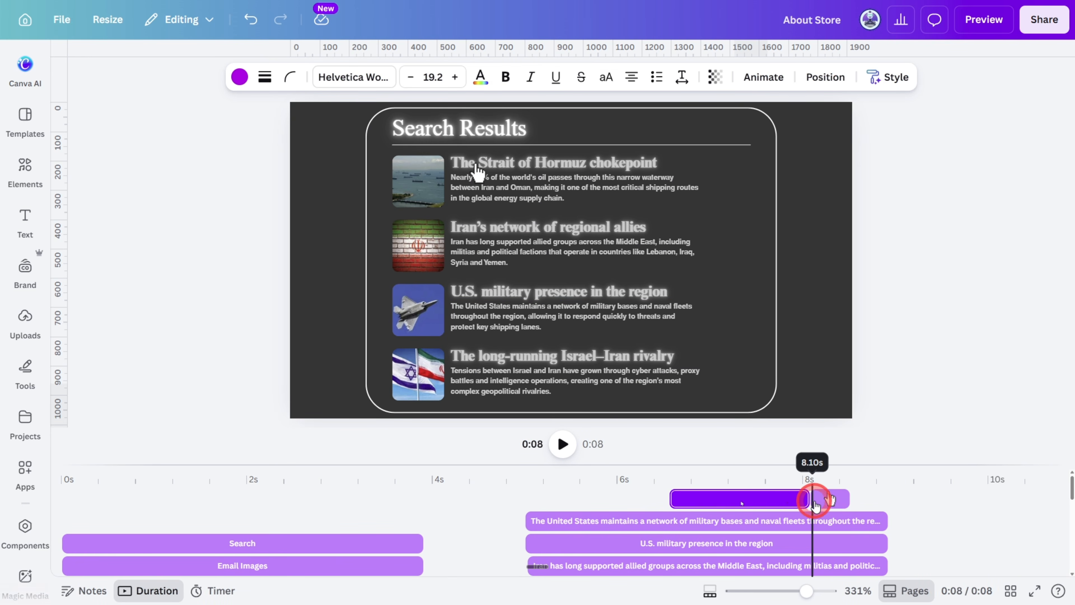
{"action": "left_click", "coordinate": [830, 502]}
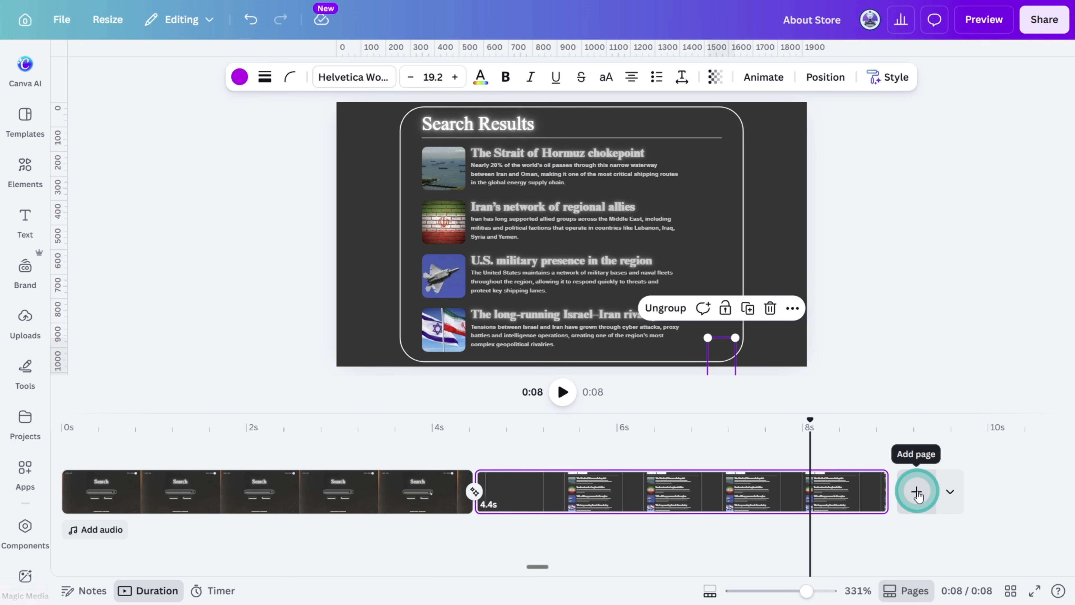
Add a third page, and copy the first page's film texture overlays onto the results page, sent to the back
{"action": "left_click", "coordinate": [917, 492]}
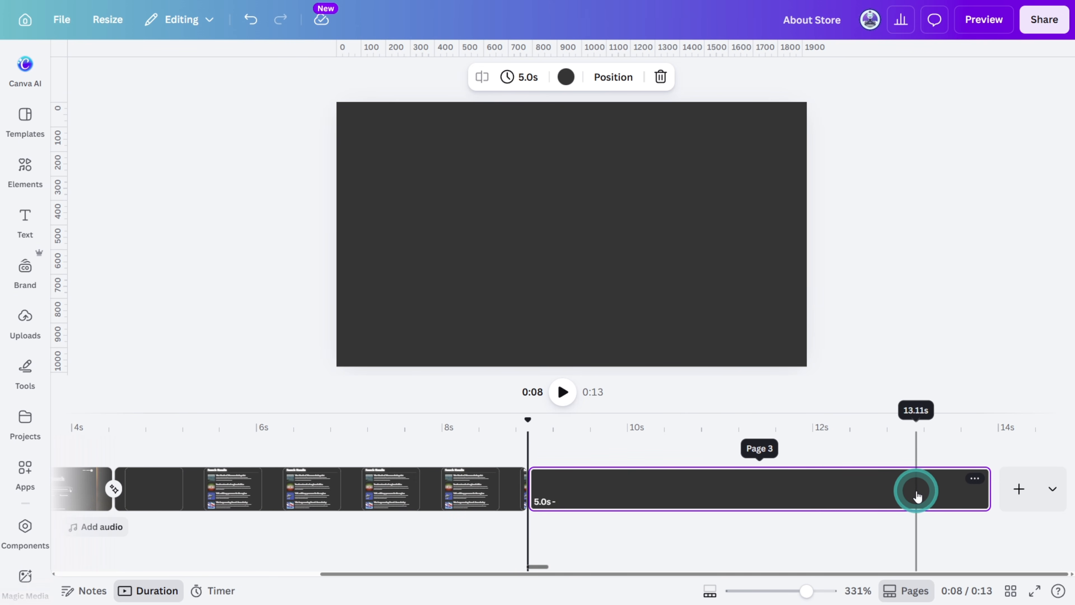
{"action": "left_click_drag", "start_coordinate": [527, 419], "coordinate": [180, 417]}
{"action": "left_click", "coordinate": [381, 275]}
{"action": "left_click", "coordinate": [737, 238], "text": "shift"}
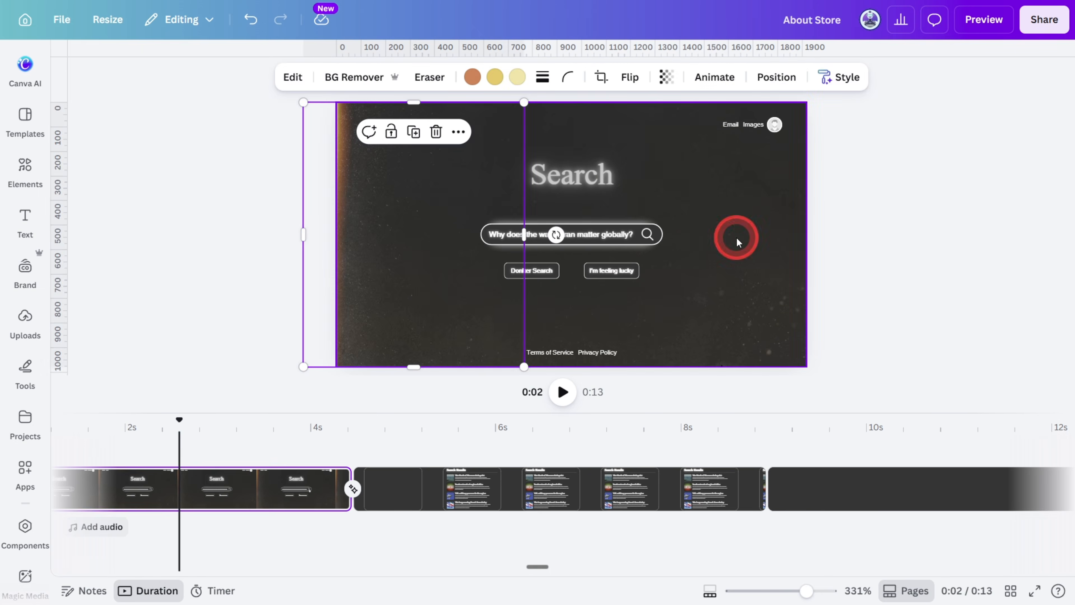
{"action": "left_click", "coordinate": [708, 494]}
{"action": "key", "text": "ctrl+v"}
{"action": "left_click", "coordinate": [652, 77]}
{"action": "left_click", "coordinate": [208, 176]}
Paste the copied film texture overlays onto the new third page
{"action": "left_click", "coordinate": [886, 494]}
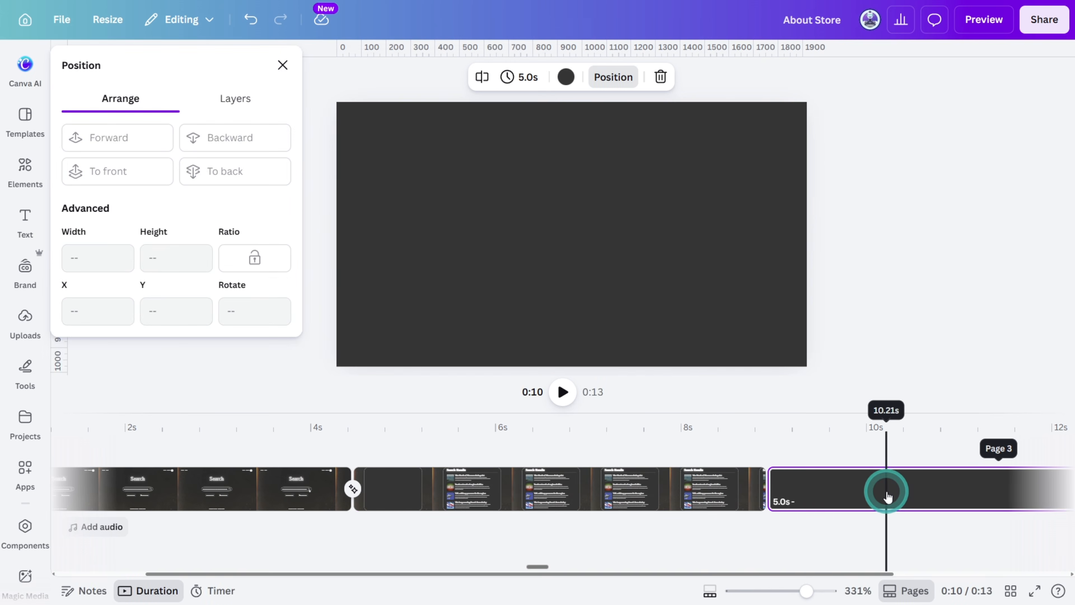
{"action": "key", "text": "ctrl+v"}
{"action": "left_click", "coordinate": [888, 346]}
Search the frames for VIDEO VIEWFINDER and place the black film-border landscape frame, enlarged, on the third page
{"action": "left_click", "coordinate": [25, 170]}
{"action": "scroll", "coordinate": [127, 297], "scroll_direction": "down", "scroll_amount": 5}
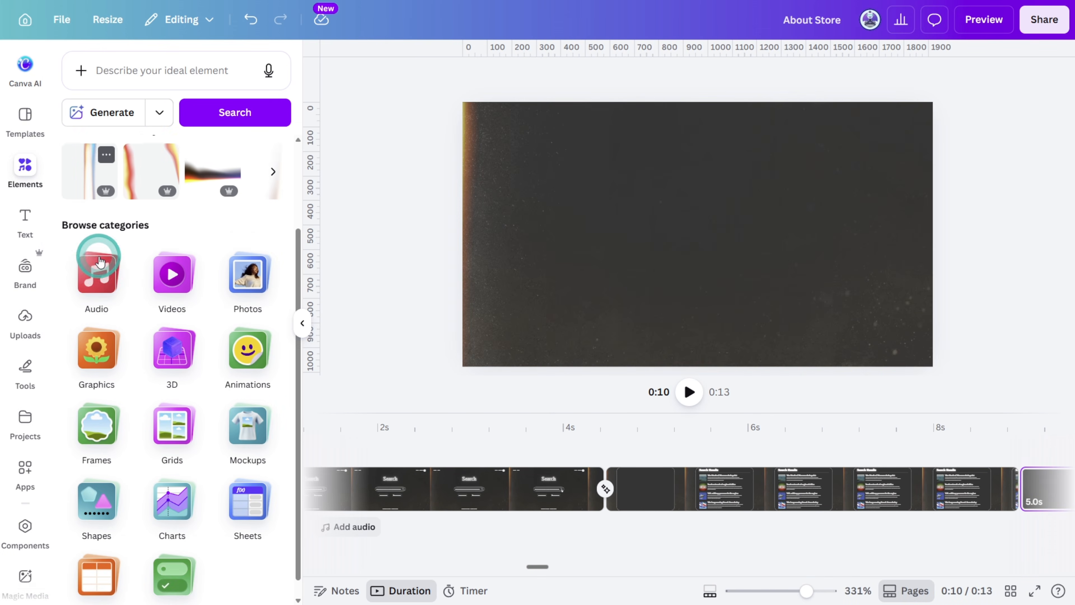
{"action": "left_click", "coordinate": [96, 392]}
{"action": "left_click", "coordinate": [163, 98]}
{"action": "key", "text": "Caps_Lock"}
{"action": "type", "text": "VIDEO VIEWFINDER"}
{"action": "key", "text": "Return"}
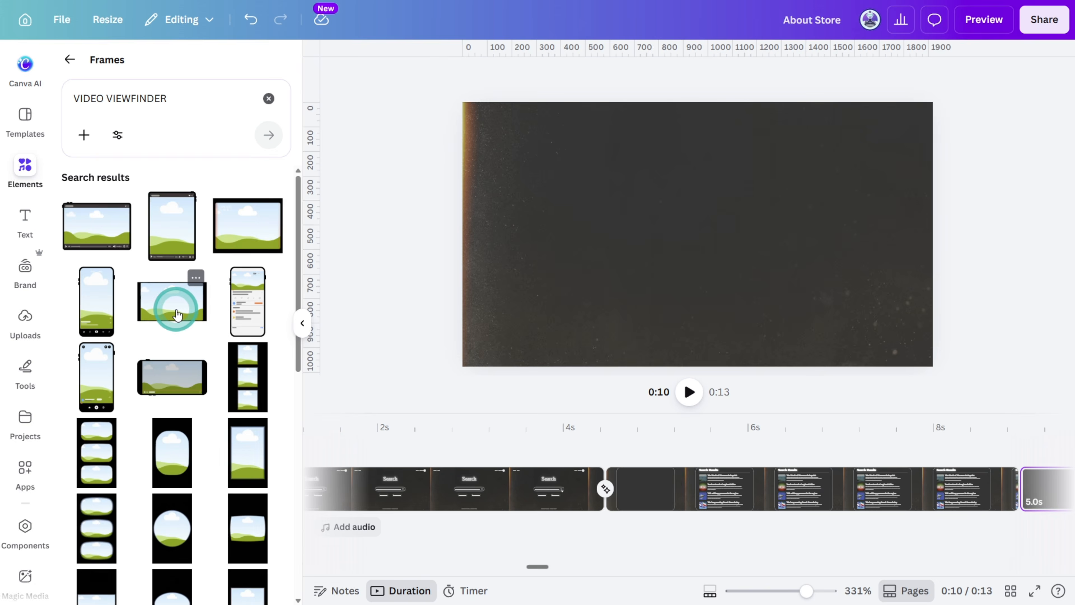
{"action": "left_click", "coordinate": [173, 306]}
{"action": "left_click_drag", "start_coordinate": [825, 305], "coordinate": [879, 359]}
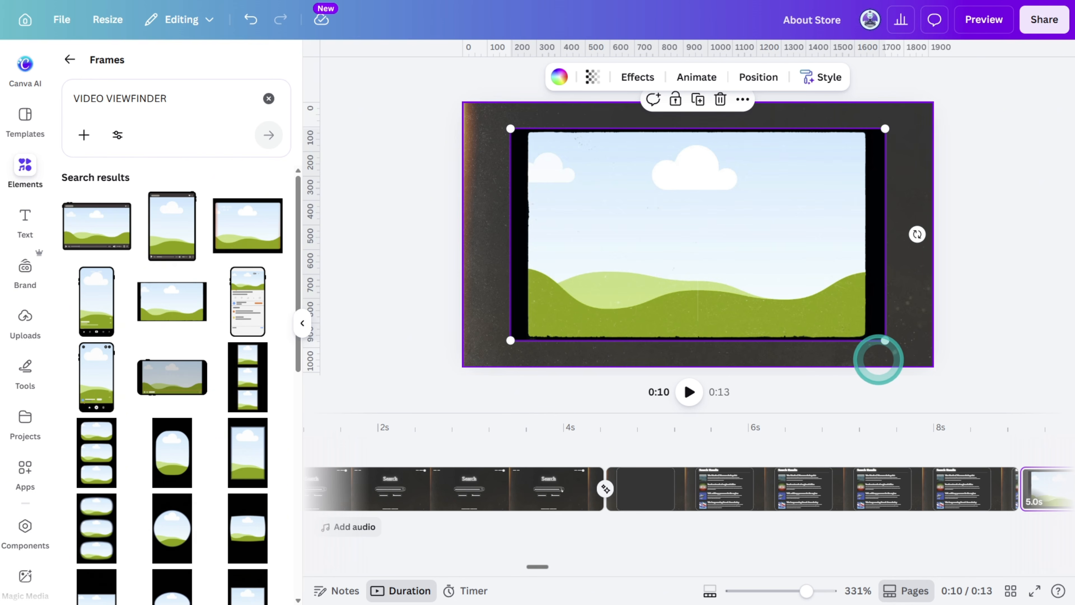
Fill the third page's frame with the 15-second video of ships at sea and shift the footage within the frame
{"action": "left_click", "coordinate": [25, 503]}
{"action": "left_click", "coordinate": [132, 90]}
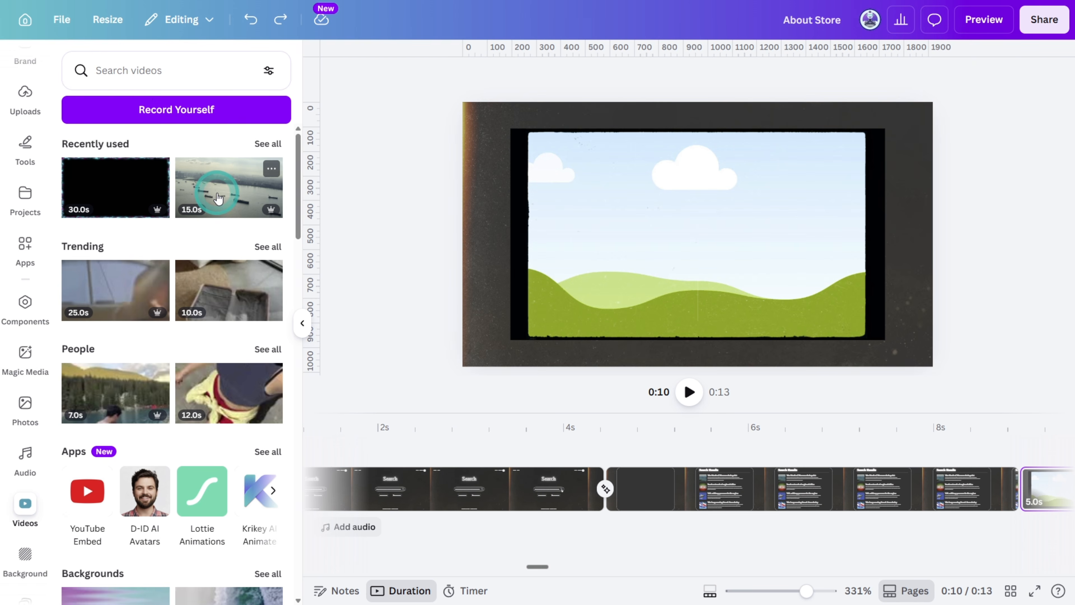
{"action": "left_click_drag", "start_coordinate": [218, 197], "coordinate": [631, 221]}
{"action": "left_click", "coordinate": [1021, 289]}
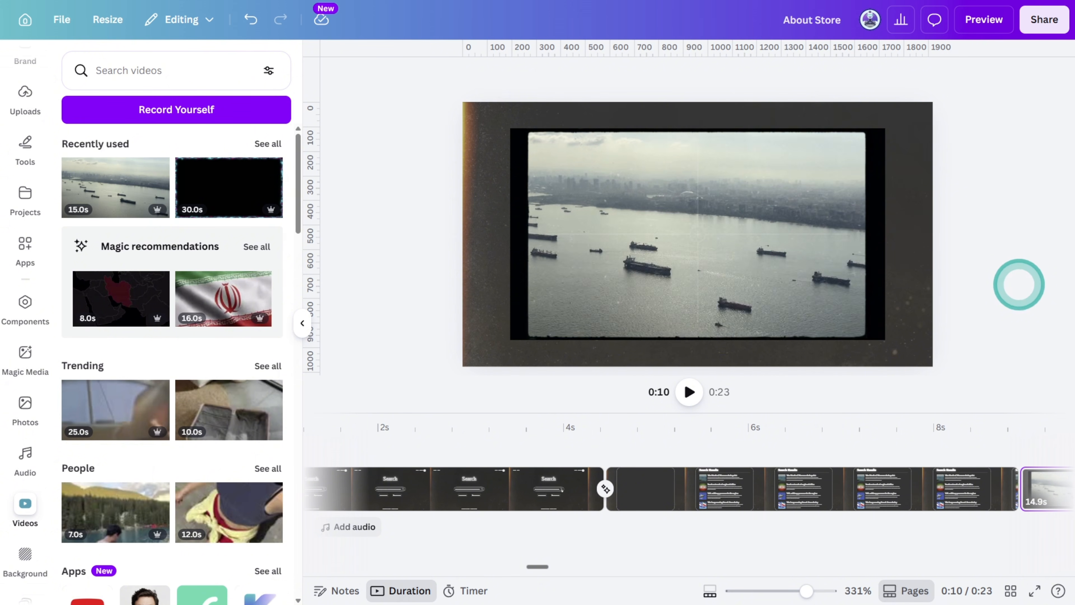
{"action": "left_click", "coordinate": [761, 228]}
{"action": "double_click", "coordinate": [761, 229]}
{"action": "left_click_drag", "start_coordinate": [761, 229], "coordinate": [820, 259]}
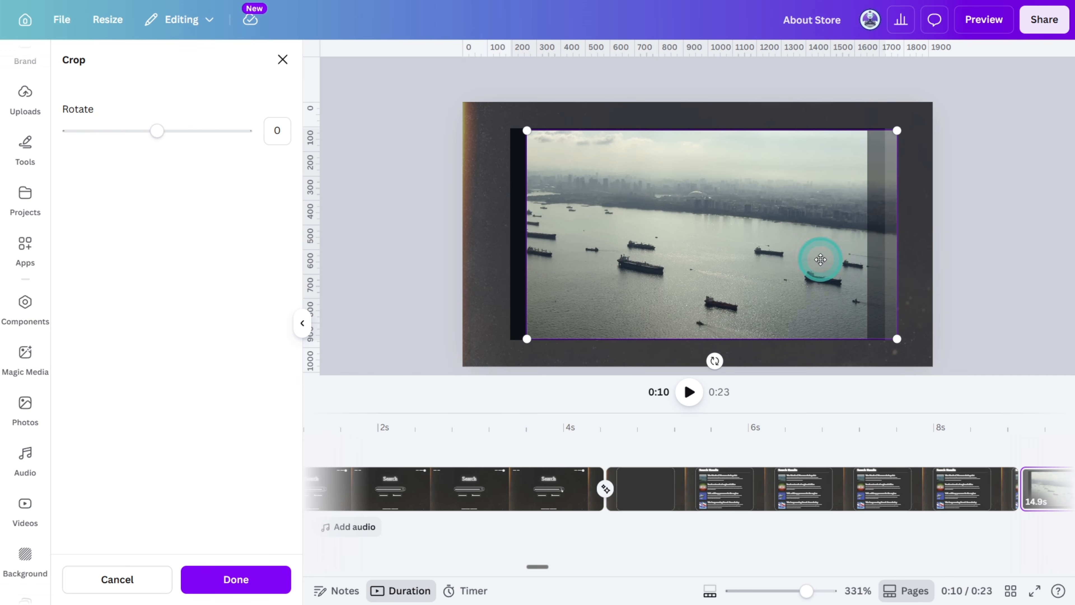
{"action": "left_click", "coordinate": [994, 261]}
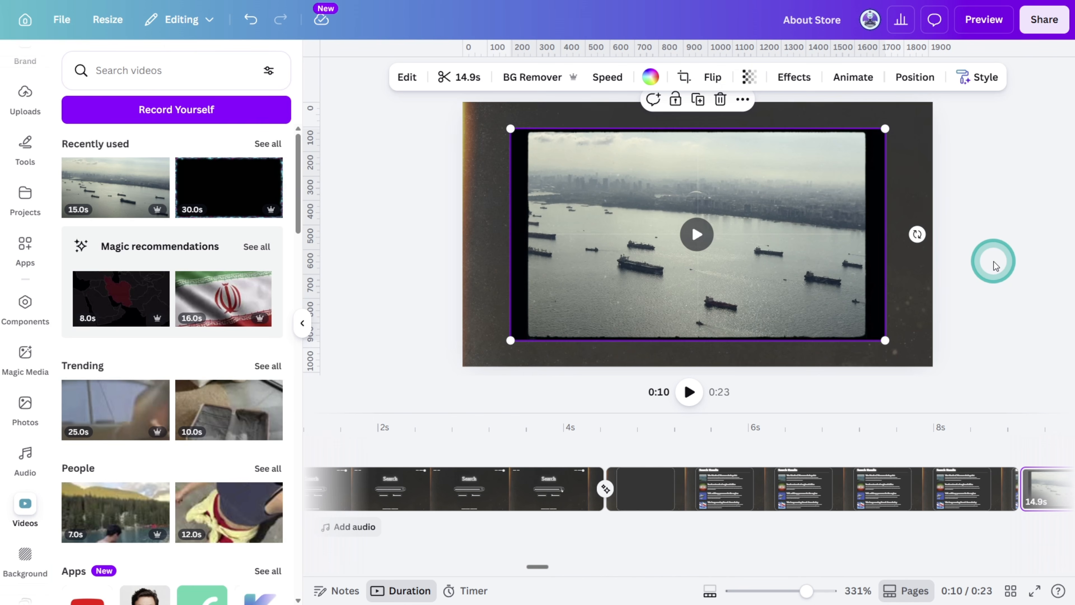
Filter the audio library to effects and search for KEYBOARD TYPING
{"action": "left_click", "coordinate": [25, 458]}
{"action": "left_click", "coordinate": [268, 71]}
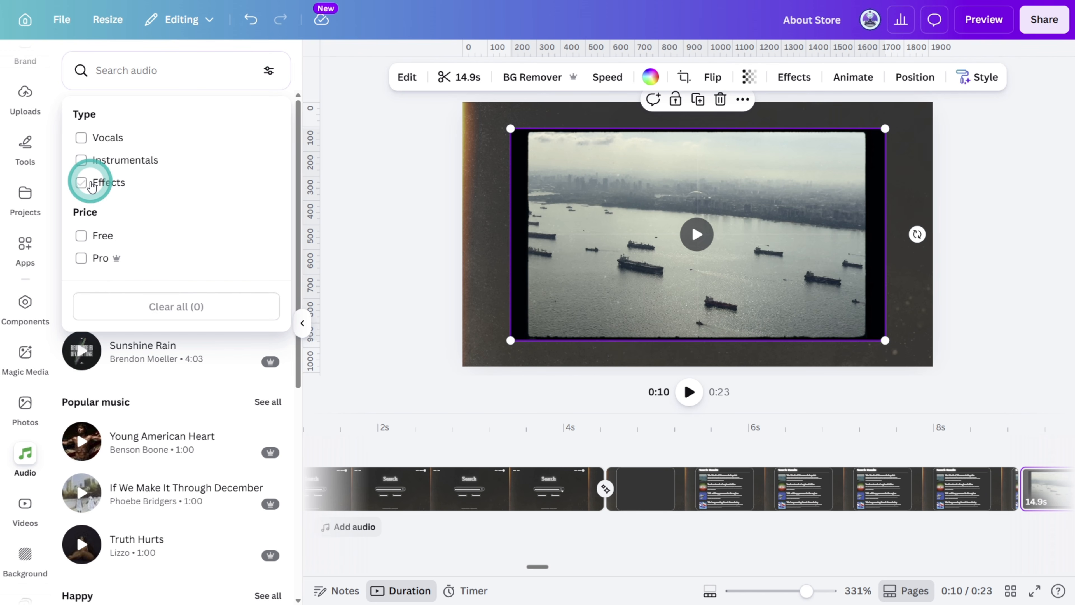
{"action": "left_click", "coordinate": [90, 184]}
{"action": "left_click", "coordinate": [243, 80]}
{"action": "type", "text": "KEYBOARD TYPING"}
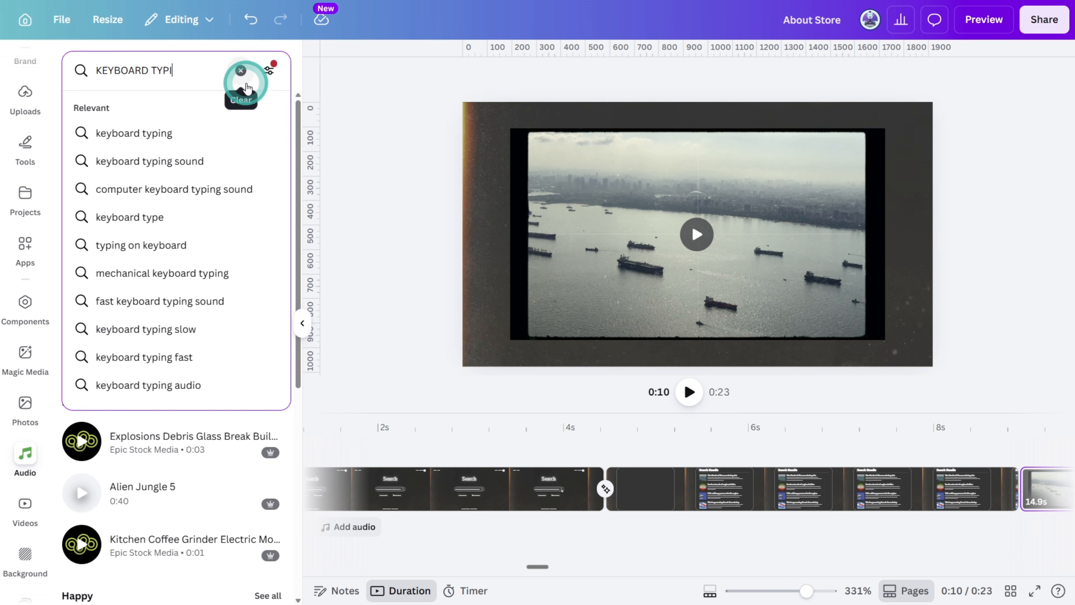
{"action": "key", "text": "Return"}
Add the Computer Keyboard Typing sound at the video's start, split it at about 2.1 s and delete the remainder
{"action": "left_click", "coordinate": [191, 529]}
{"action": "left_click_drag", "start_coordinate": [191, 529], "coordinate": [309, 528]}
{"action": "left_click_drag", "start_coordinate": [361, 424], "coordinate": [509, 423]}
{"action": "right_click", "coordinate": [512, 527]}
{"action": "left_click", "coordinate": [544, 509]}
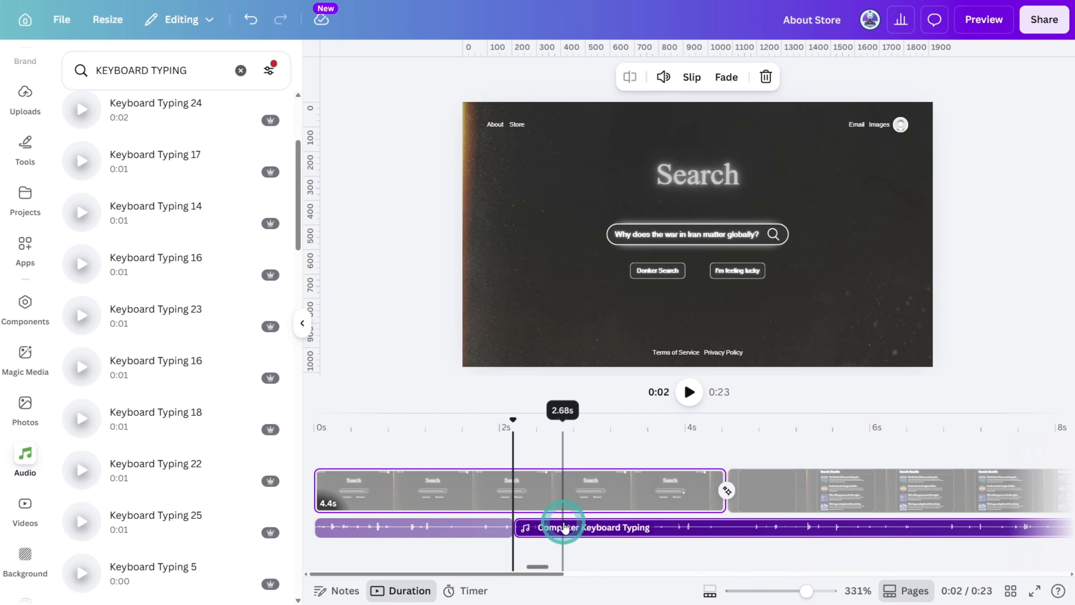
{"action": "left_click", "coordinate": [563, 525]}
{"action": "key", "text": "Delete"}
{"action": "left_click", "coordinate": [515, 423]}
{"action": "left_click_drag", "start_coordinate": [511, 419], "coordinate": [315, 440]}
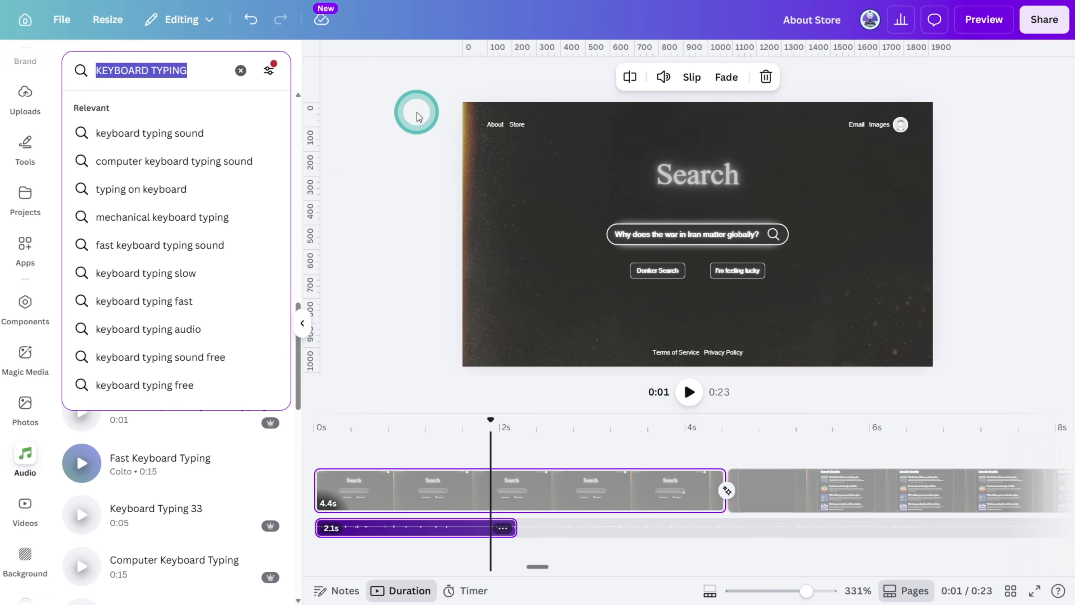
Search the audio effects for MOUSE CLICK and place the Mouse Double Click sound at about 3.8 s
{"action": "type", "text": "MOUSE CLICK"}
{"action": "key", "text": "Return"}
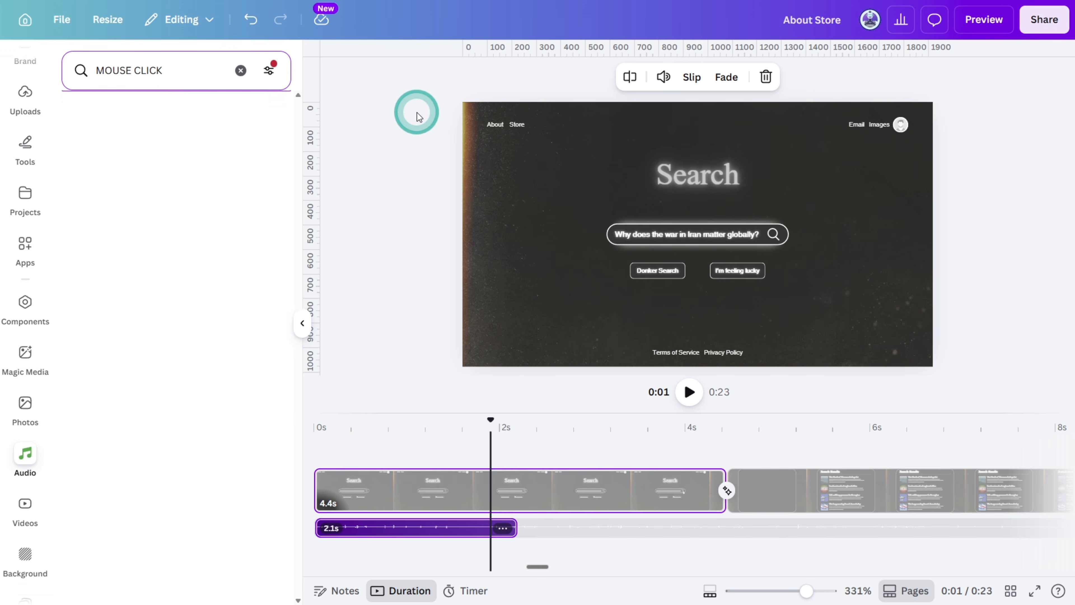
{"action": "left_click", "coordinate": [82, 171]}
{"action": "left_click_drag", "start_coordinate": [491, 442], "coordinate": [667, 460]}
{"action": "left_click_drag", "start_coordinate": [146, 227], "coordinate": [735, 536]}
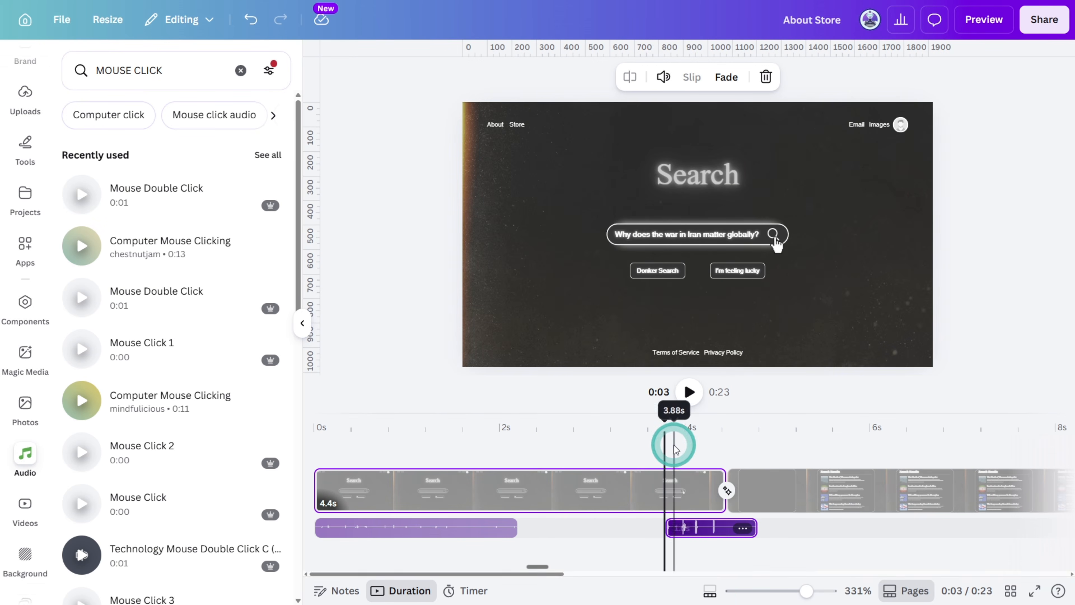
Trim the mouse click sound to end at about 4 s and set its volume to about 49
{"action": "left_click_drag", "start_coordinate": [665, 444], "coordinate": [643, 444]}
{"action": "left_click_drag", "start_coordinate": [756, 531], "coordinate": [690, 535]}
{"action": "left_click", "coordinate": [663, 77]}
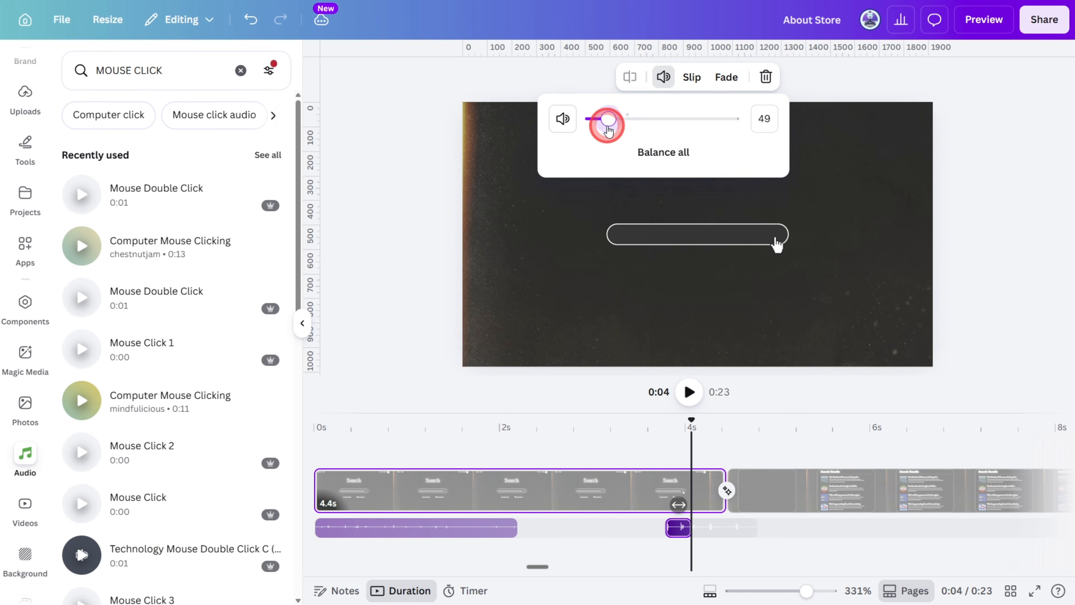
{"action": "left_click_drag", "start_coordinate": [691, 425], "coordinate": [607, 424]}
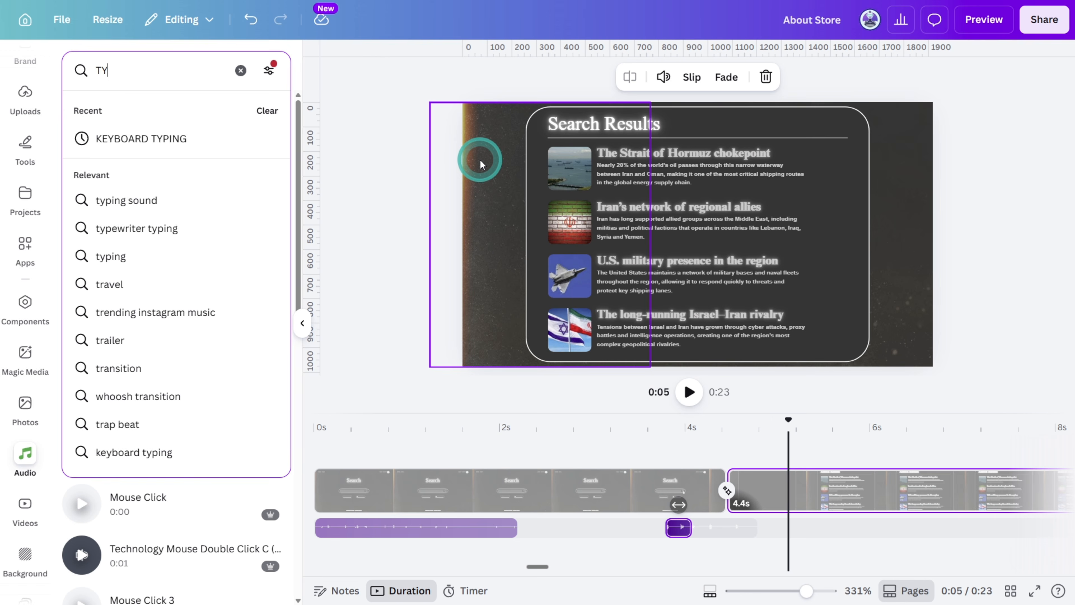
Search the audio effects for TYPING BEEP and place the Typing Beep sound at about 5 s, where the results animate in
{"action": "type", "text": "PING BEE"}
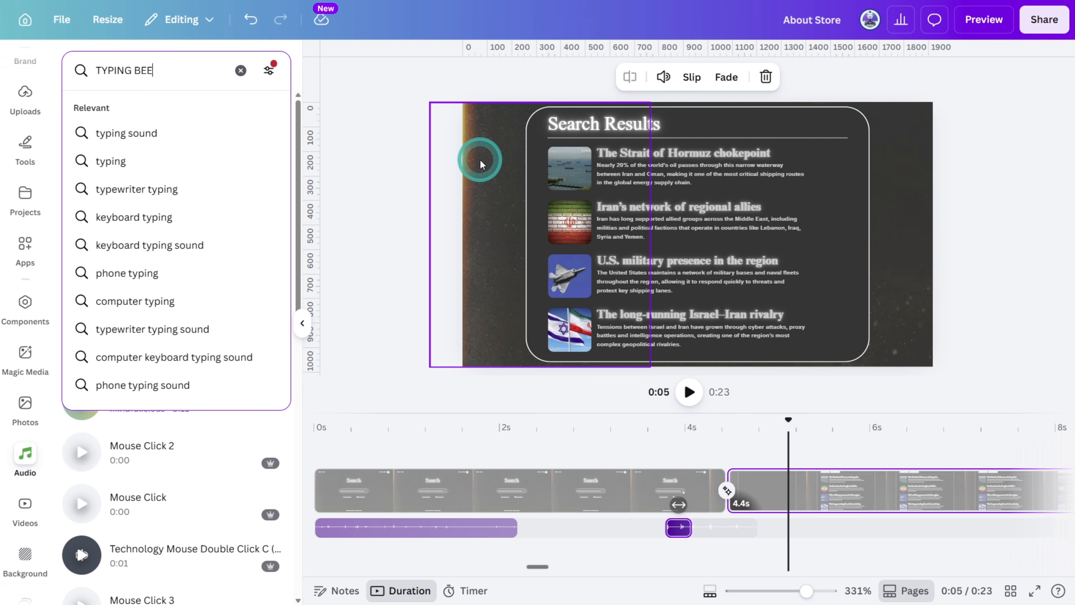
{"action": "type", "text": "P"}
{"action": "key", "text": "Return"}
{"action": "left_click_drag", "start_coordinate": [763, 423], "coordinate": [782, 426]}
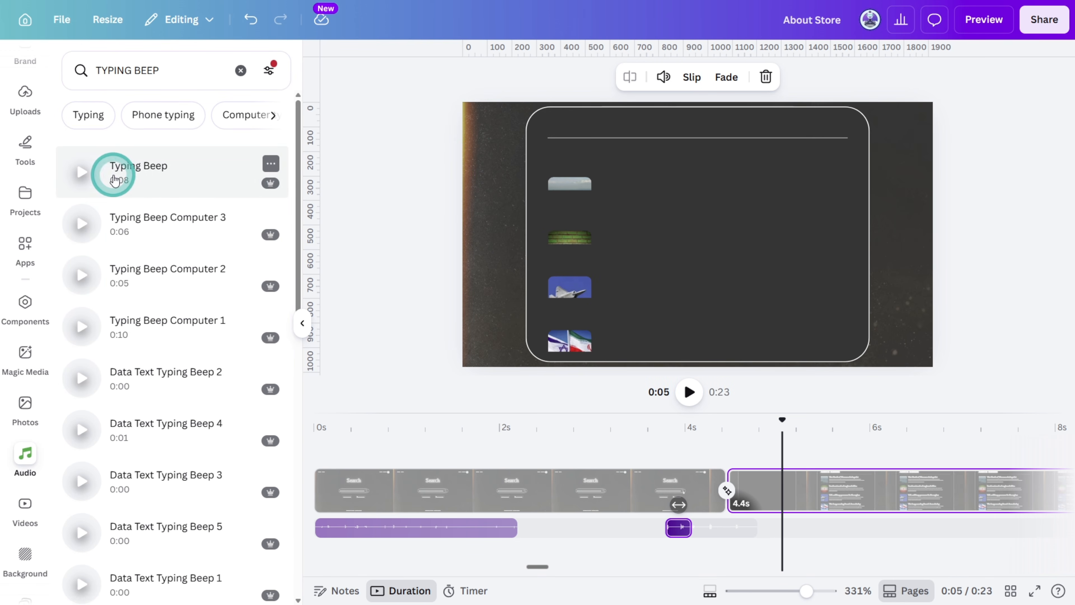
{"action": "left_click_drag", "start_coordinate": [128, 182], "coordinate": [782, 525]}
Trim the Typing Beep sound to 1.9 s and copy the mouse click sound to about 8.4 s, with the hand cursor
{"action": "left_click", "coordinate": [781, 443]}
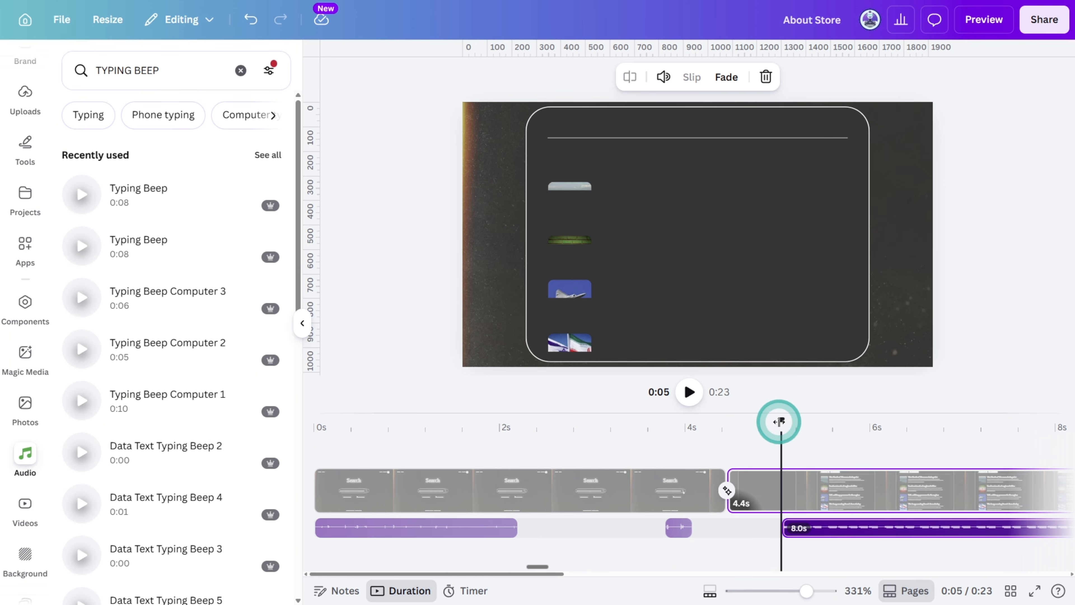
{"action": "left_click_drag", "start_coordinate": [780, 423], "coordinate": [811, 439]}
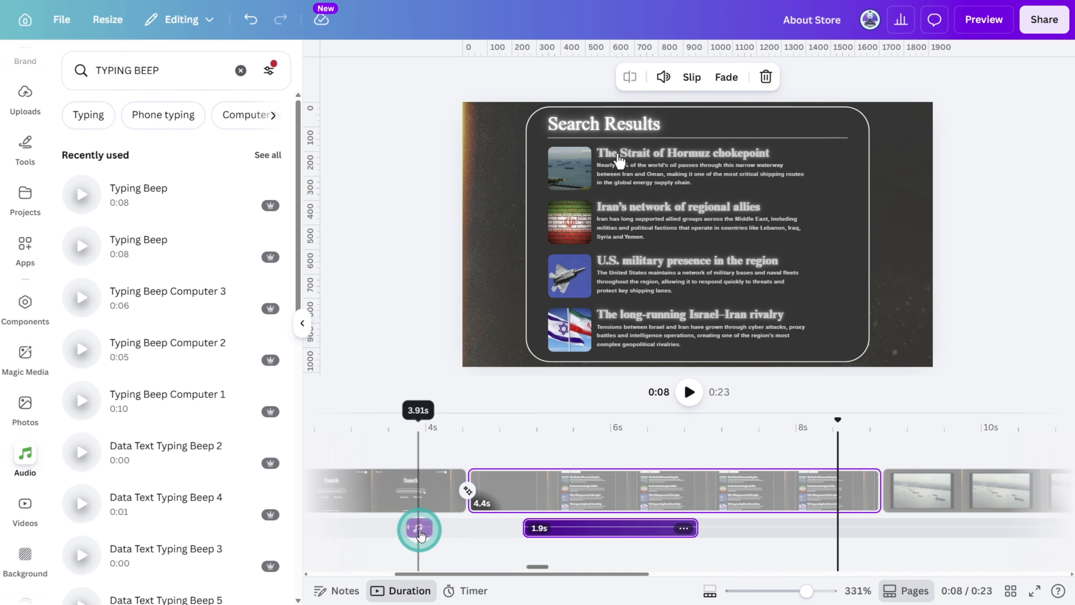
{"action": "left_click_drag", "start_coordinate": [421, 534], "coordinate": [421, 534]}
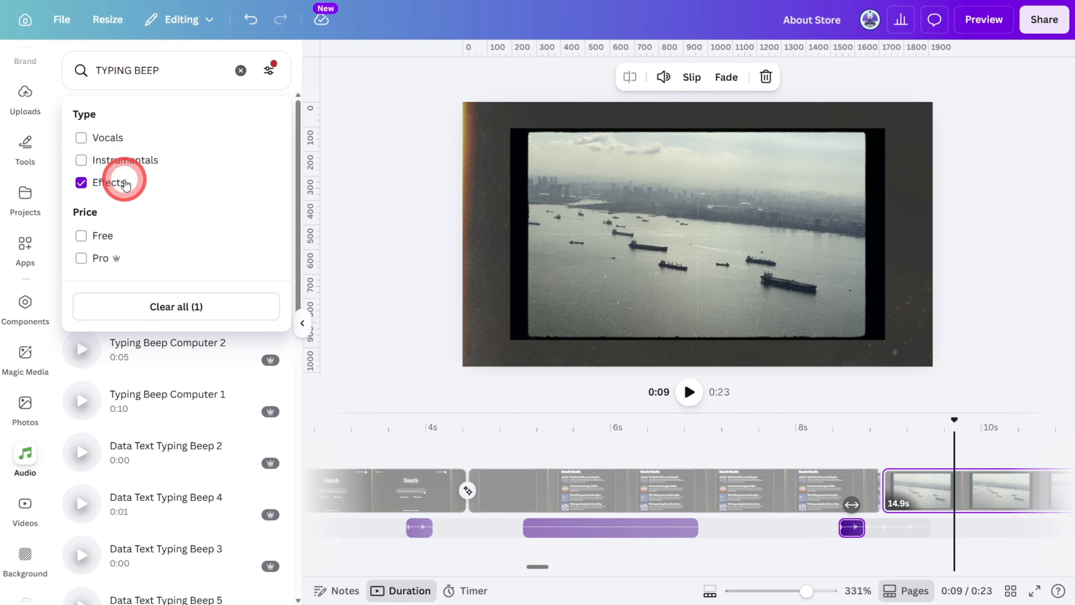
Remove the Effects filter, search the audio for FAREWELL MY DEAR and choose the Farewell My Dear track
{"action": "left_click", "coordinate": [126, 184]}
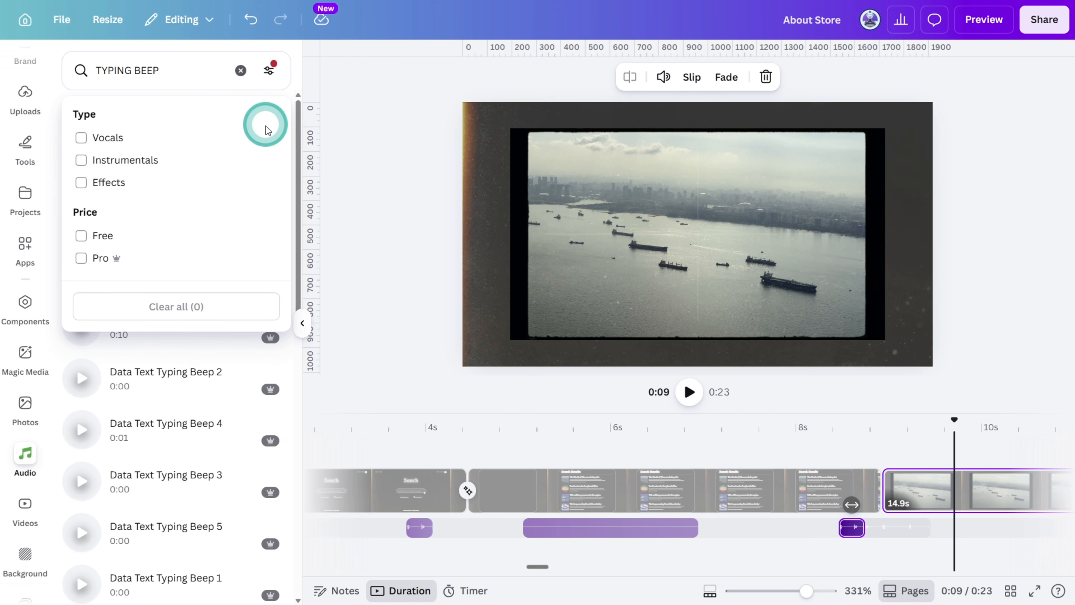
{"action": "left_click", "coordinate": [240, 70]}
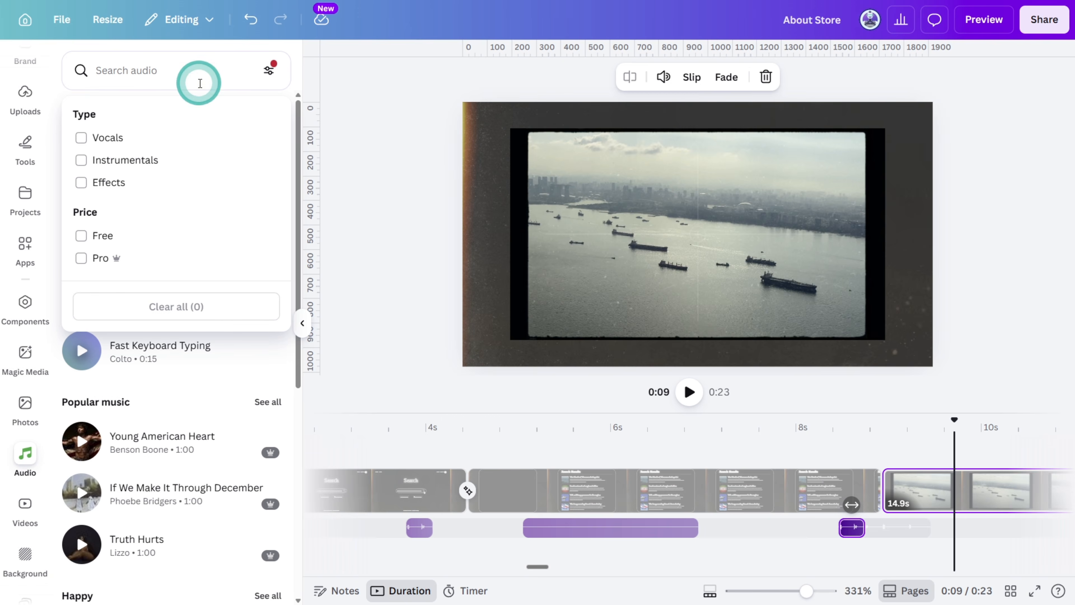
{"action": "left_click", "coordinate": [168, 70]}
{"action": "type", "text": "FAREWELL MY DEAR"}
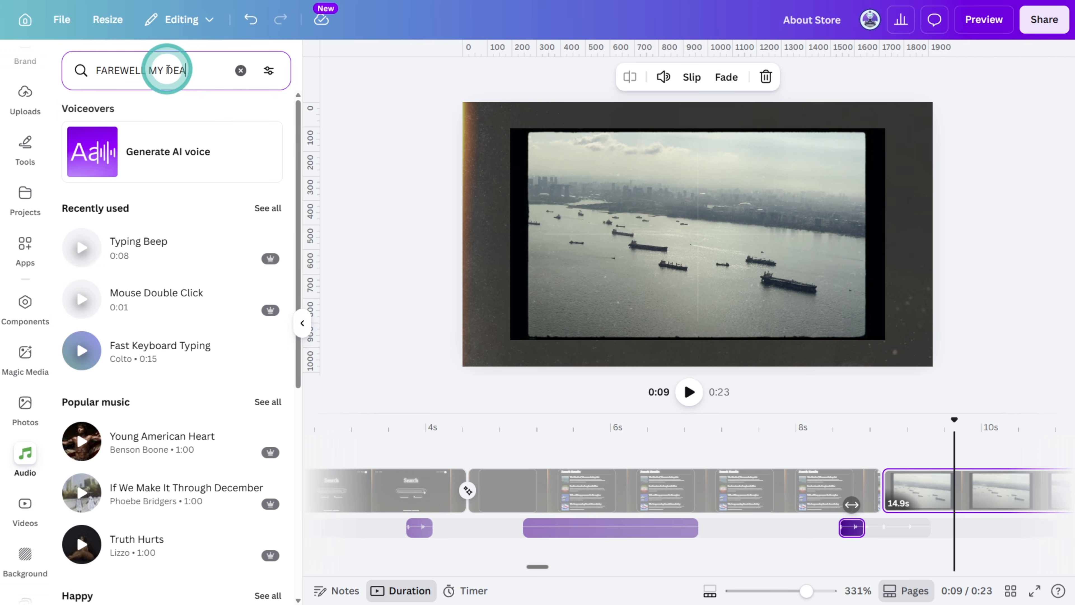
{"action": "key", "text": "Return"}
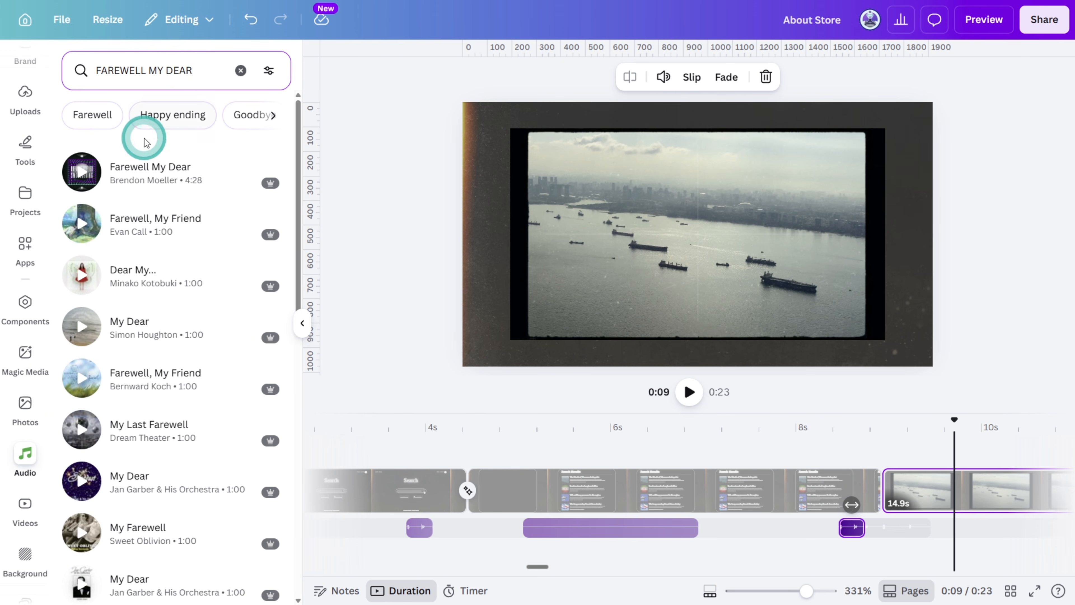
{"action": "left_click", "coordinate": [80, 171]}
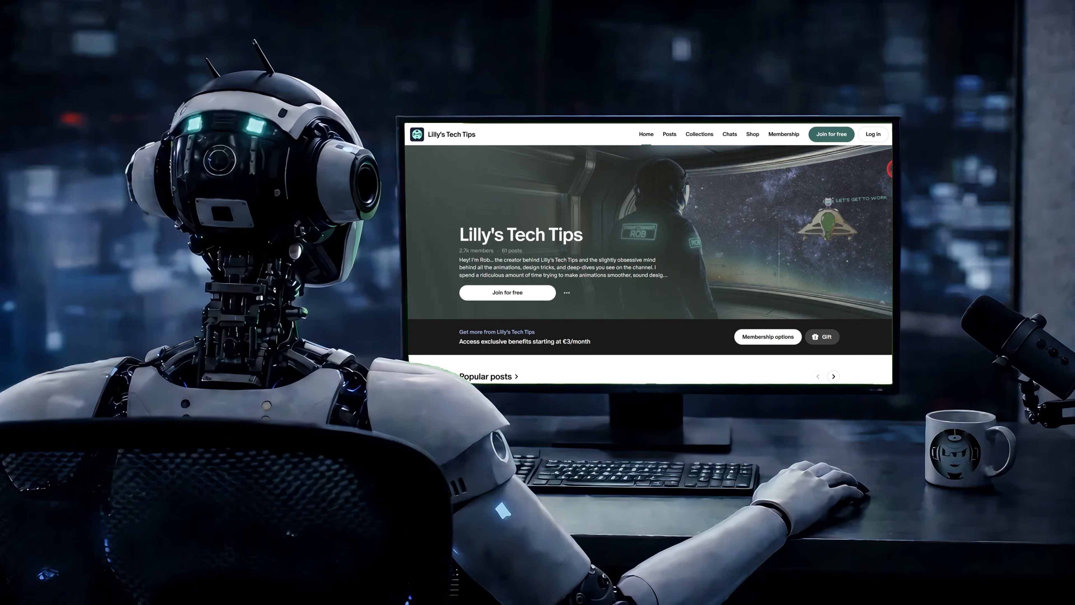
On the Lilly's Tech Tips Patreon page, open the Animated Search Results Motion Template post and view its instructions video section
{"action": "scroll", "coordinate": [1058, 139], "scroll_direction": "down", "scroll_amount": 10}
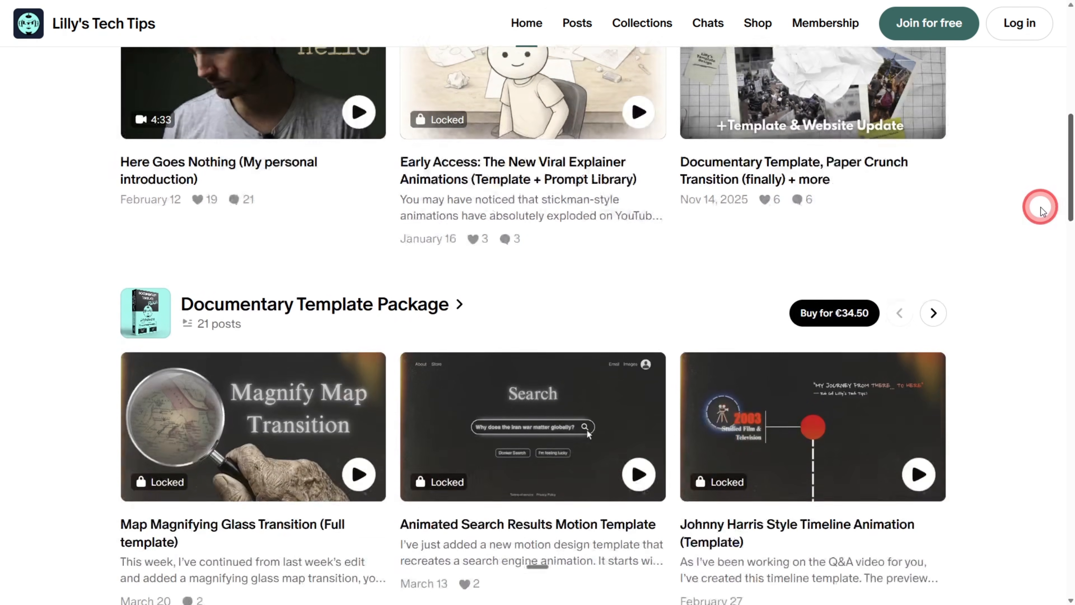
{"action": "scroll", "coordinate": [1039, 221], "scroll_direction": "down", "scroll_amount": 4}
{"action": "left_click", "coordinate": [511, 239]}
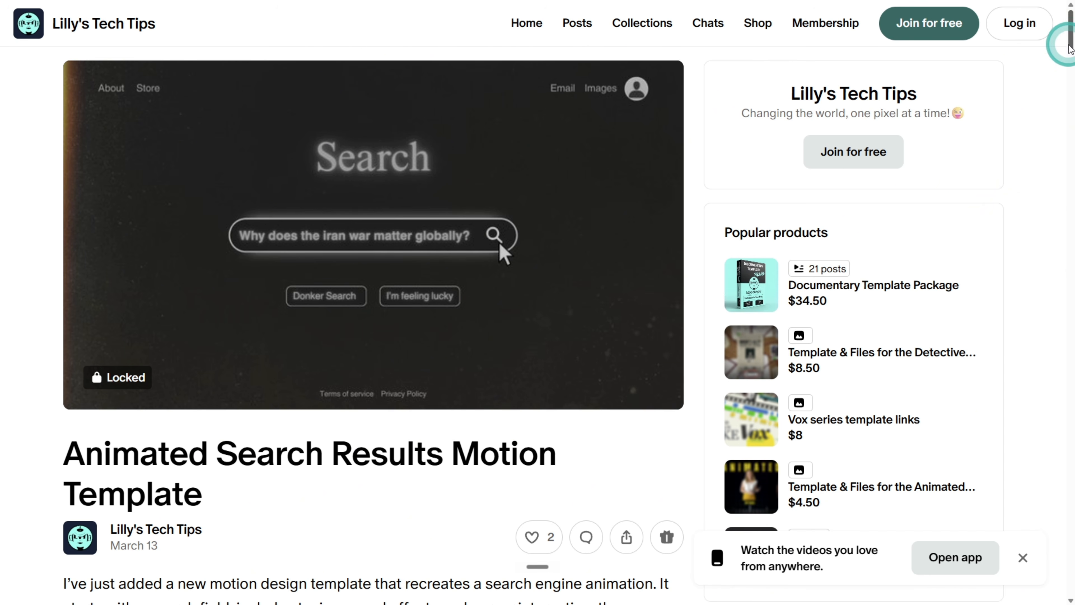
{"action": "left_click_drag", "start_coordinate": [1071, 42], "coordinate": [1037, 127]}
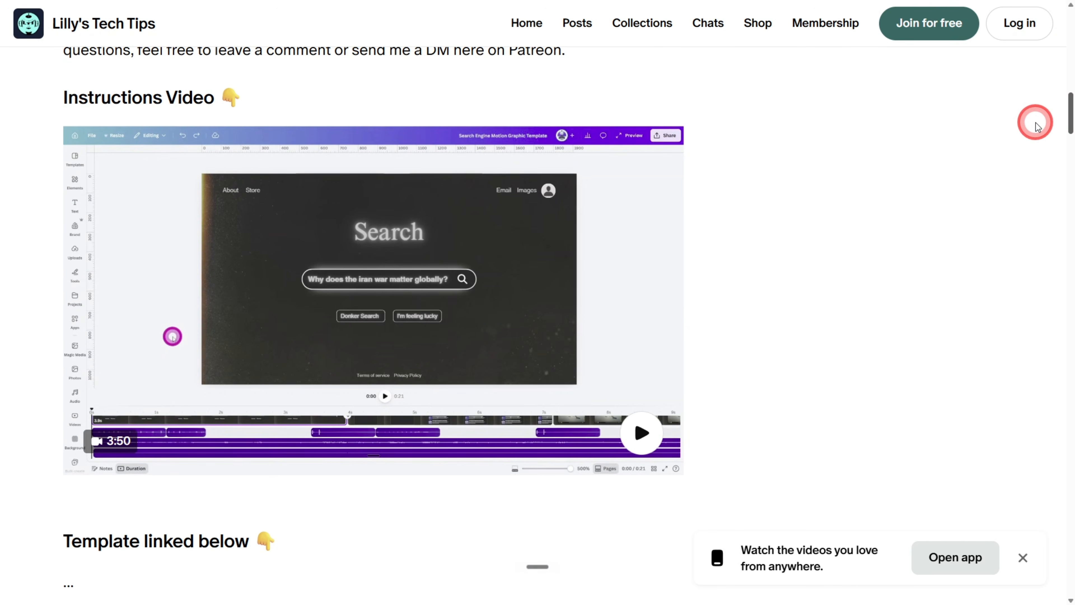